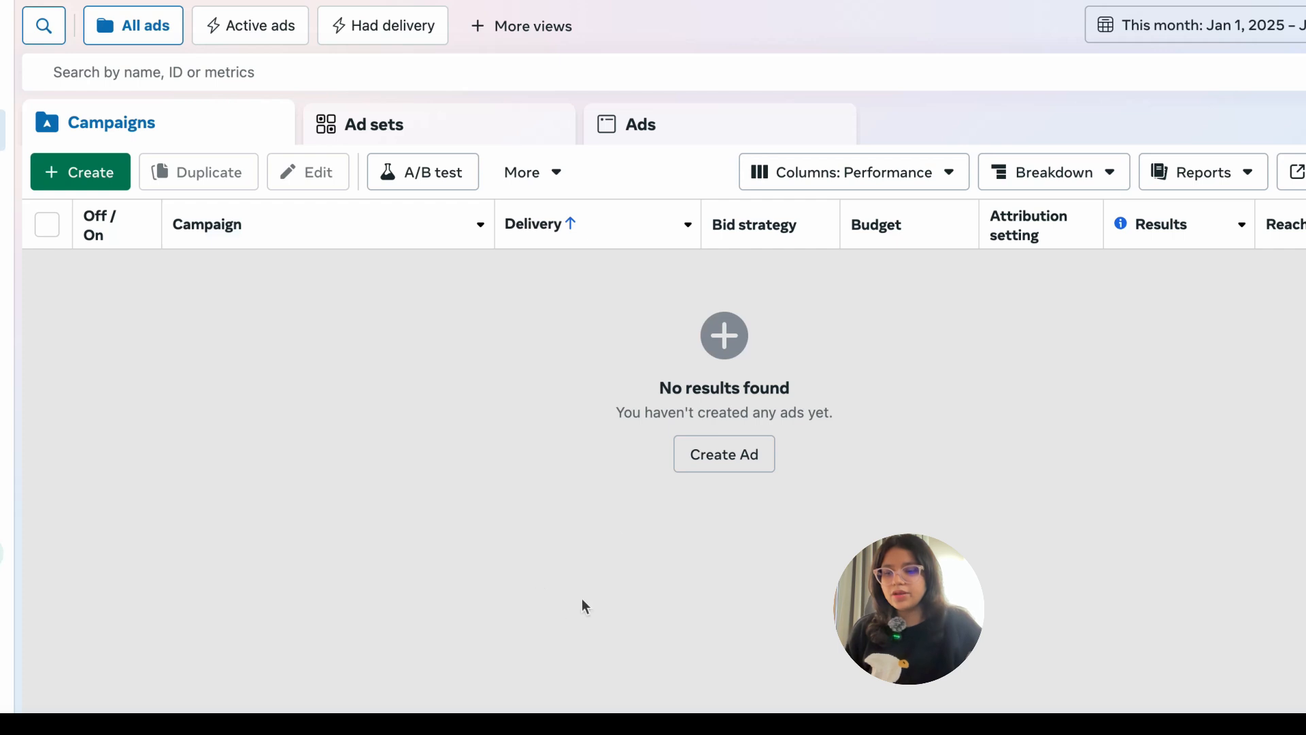
- Create a new auction campaign with the Sales objective, using the manual sales campaign setup
{"action": "left_click", "coordinate": [80, 172]}
{"action": "mouse_move", "coordinate": [548, 482]}
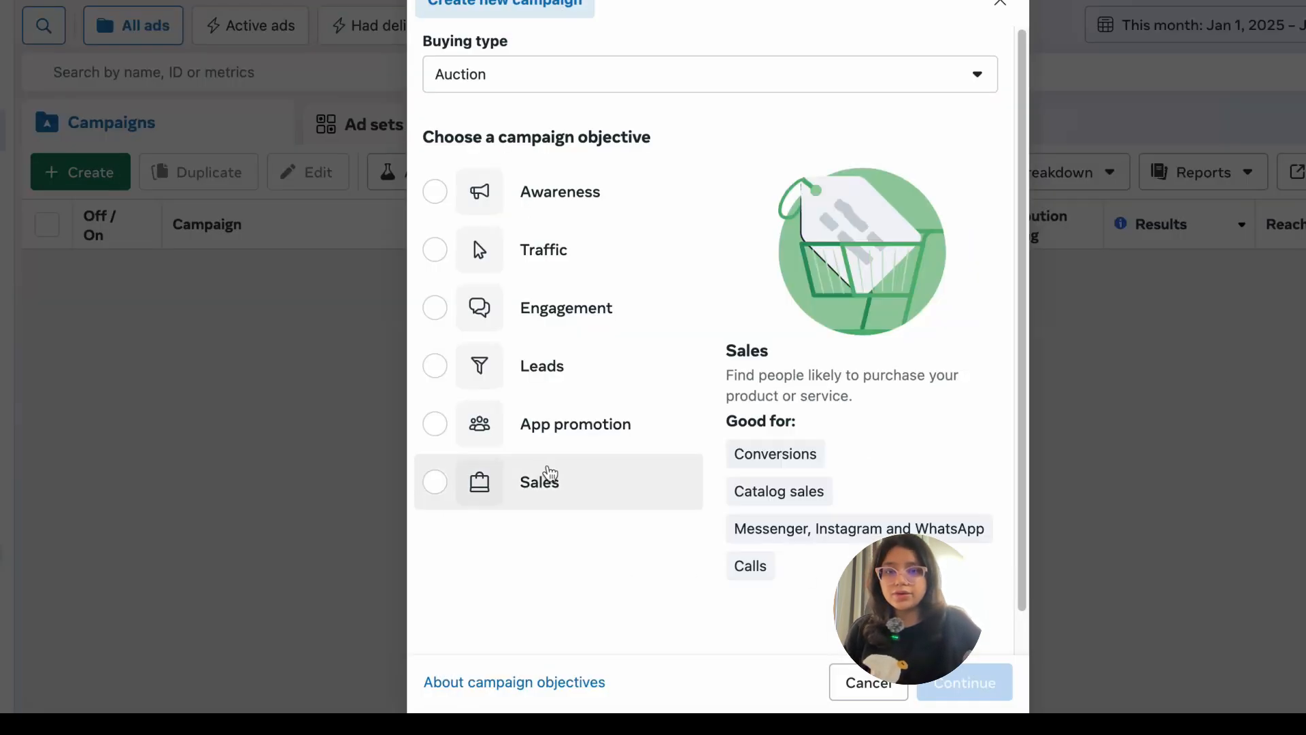
{"action": "left_click", "coordinate": [549, 481]}
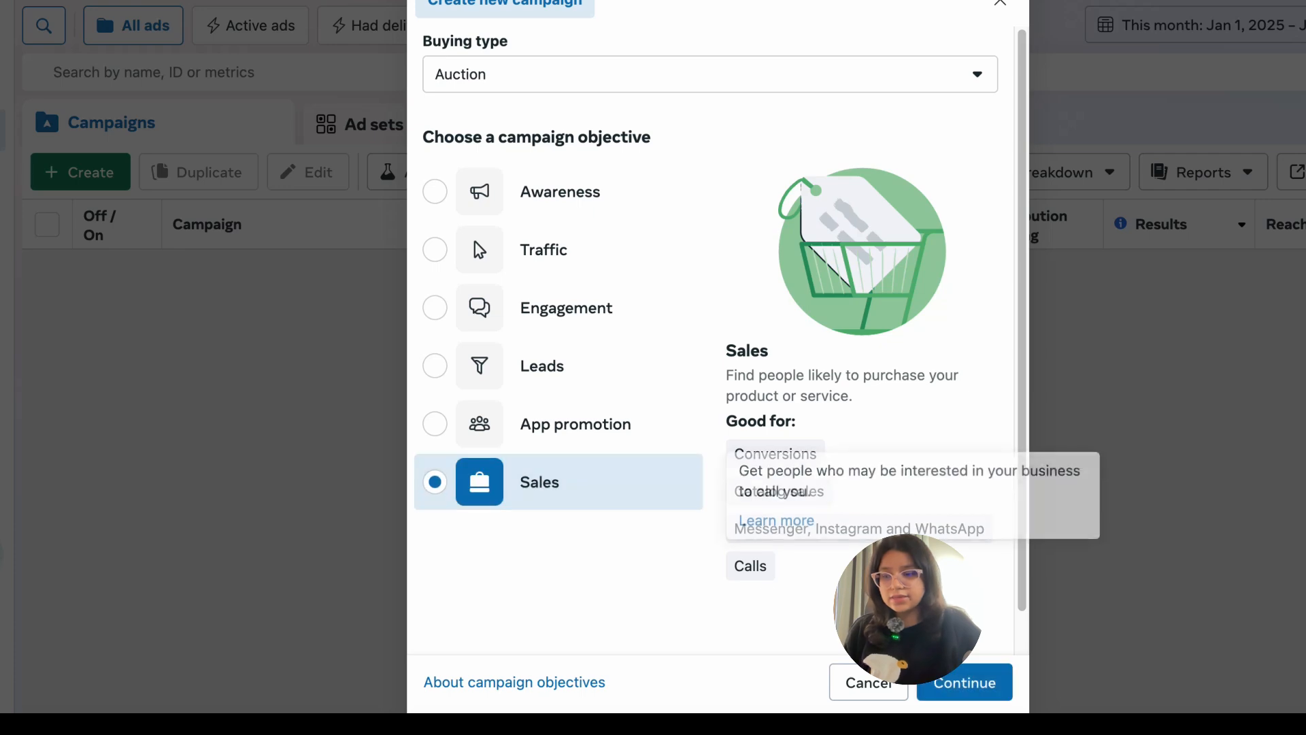
{"action": "left_click", "coordinate": [969, 677]}
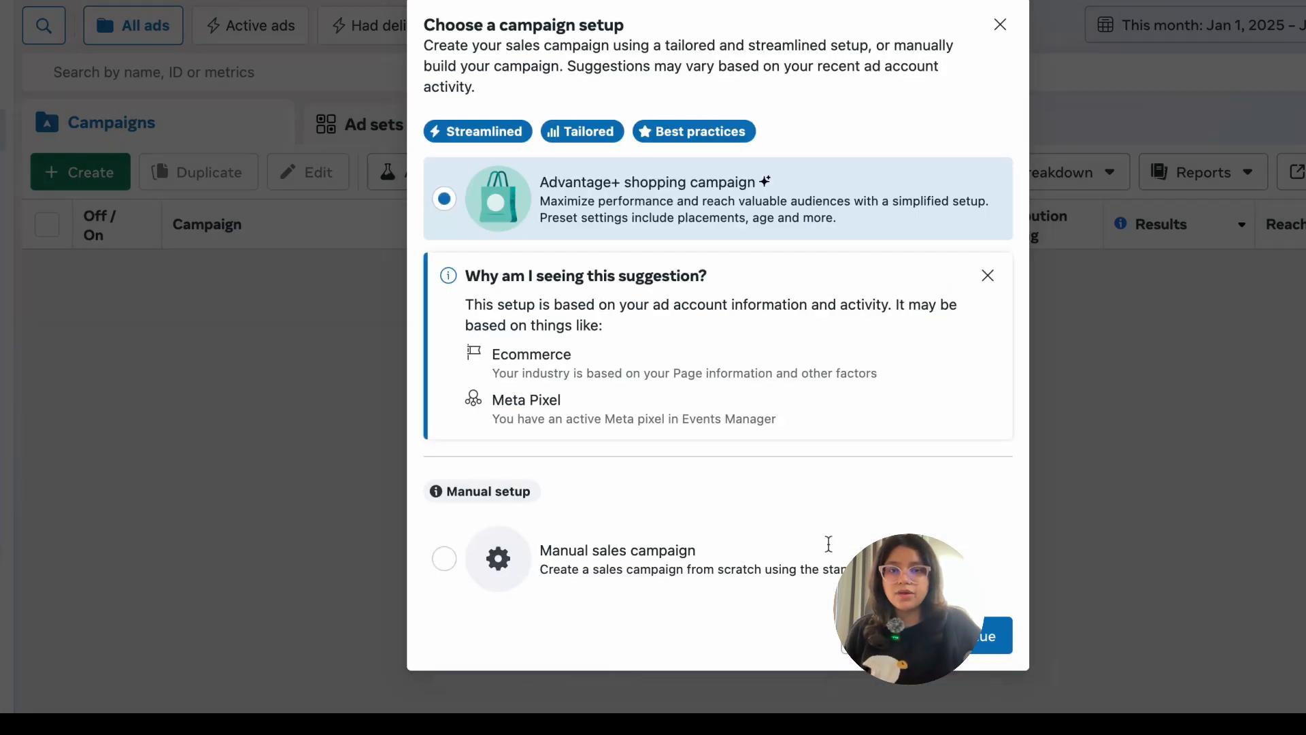
{"action": "left_click", "coordinate": [738, 547]}
{"action": "left_click", "coordinate": [966, 507]}
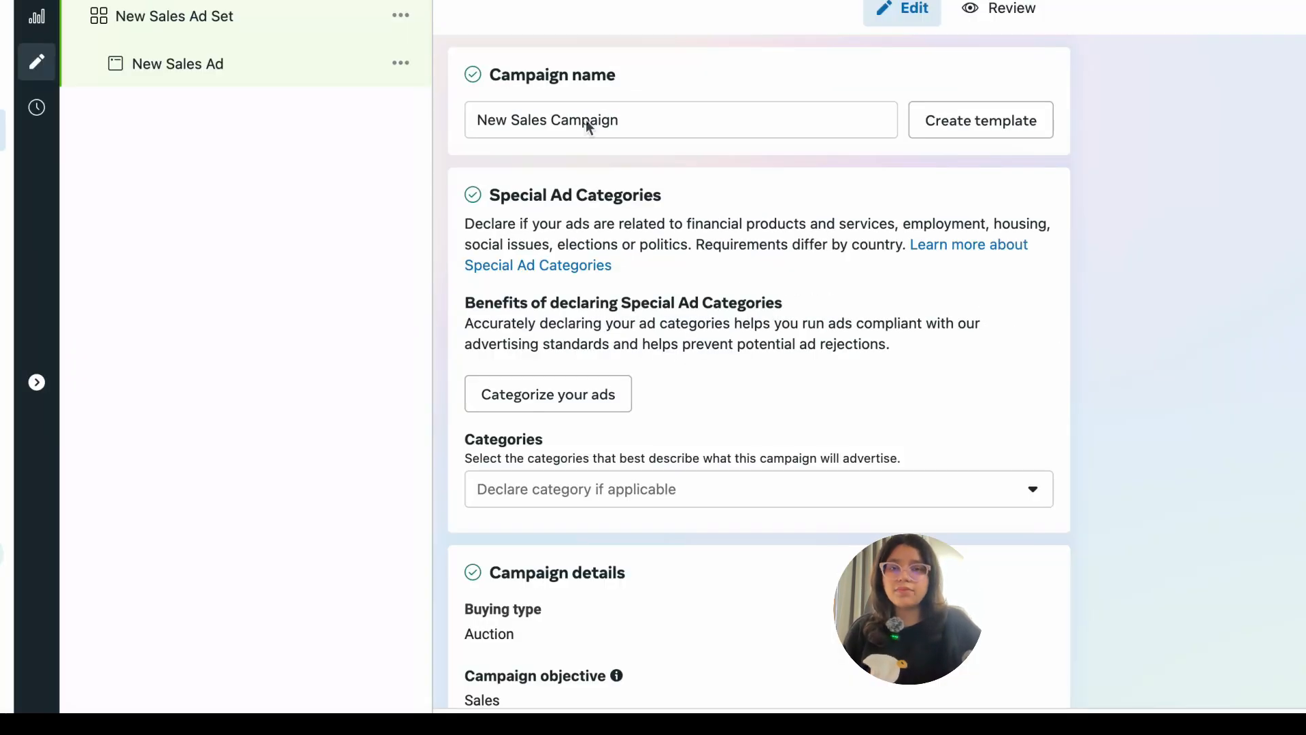
- Rename the new sales campaign as "CBO Prosprcting"
{"action": "triple_click", "coordinate": [581, 117]}
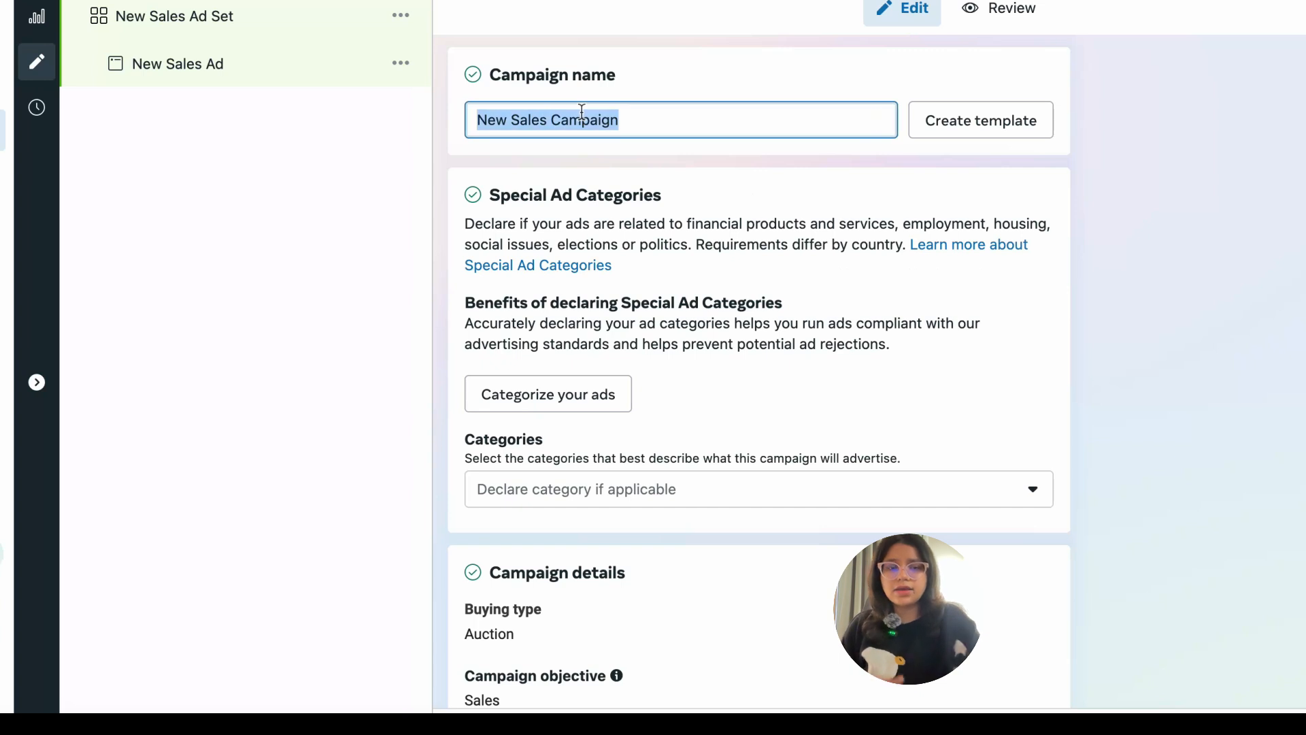
{"action": "key", "text": "BackSpace"}
{"action": "type", "text": "CBO Prosp"}
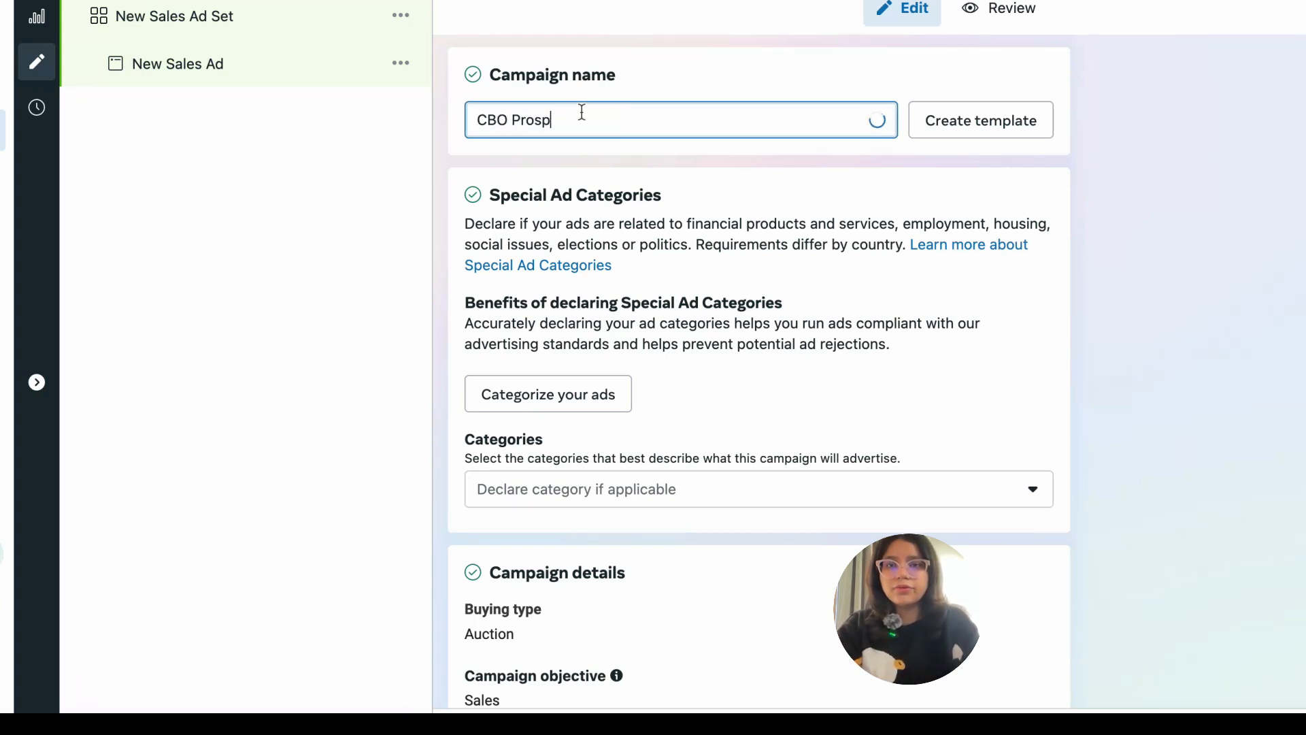
{"action": "type", "text": "rctin"}
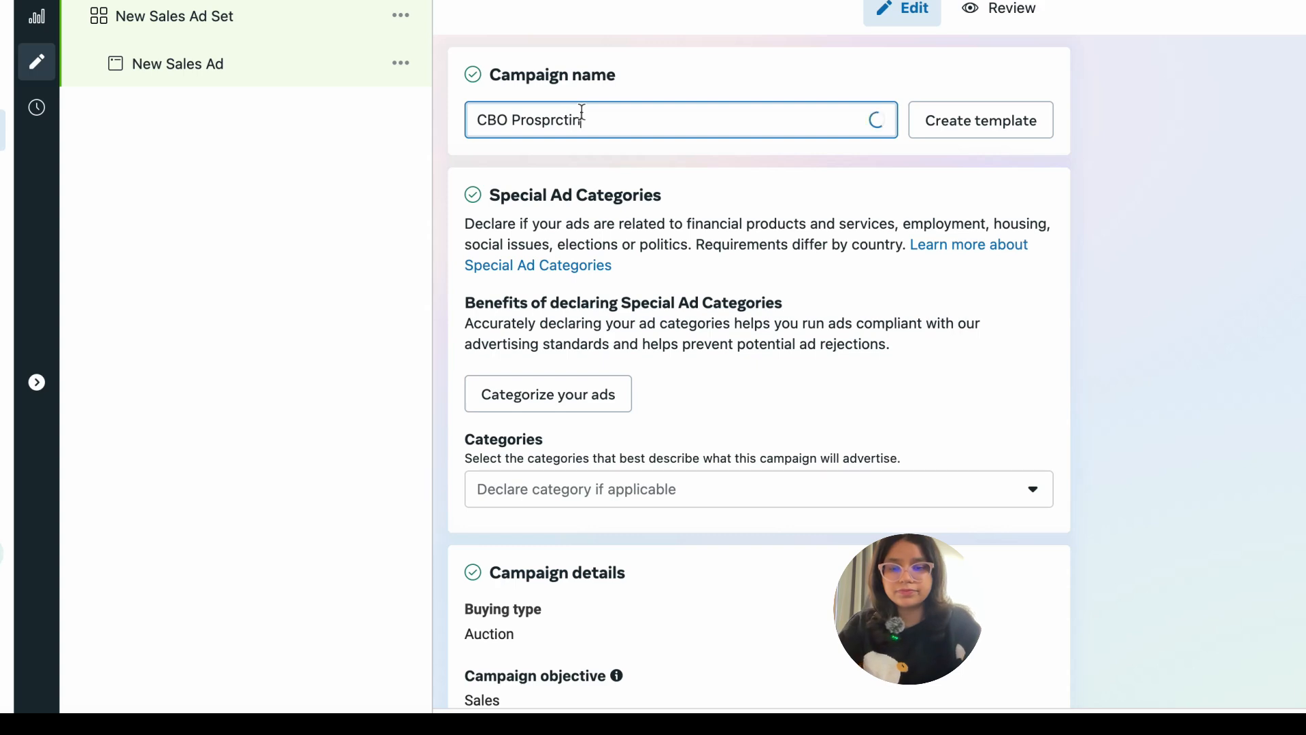
{"action": "type", "text": "g"}
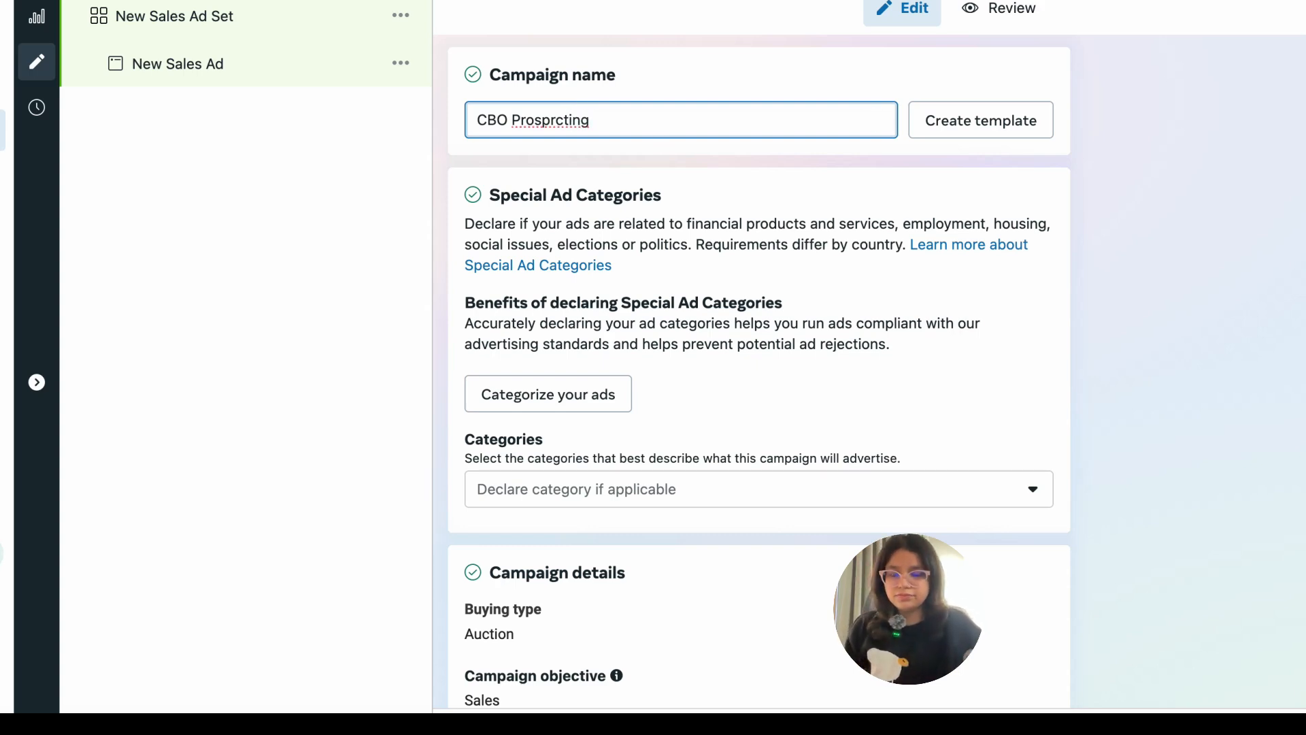
{"action": "left_click", "coordinate": [1039, 456]}
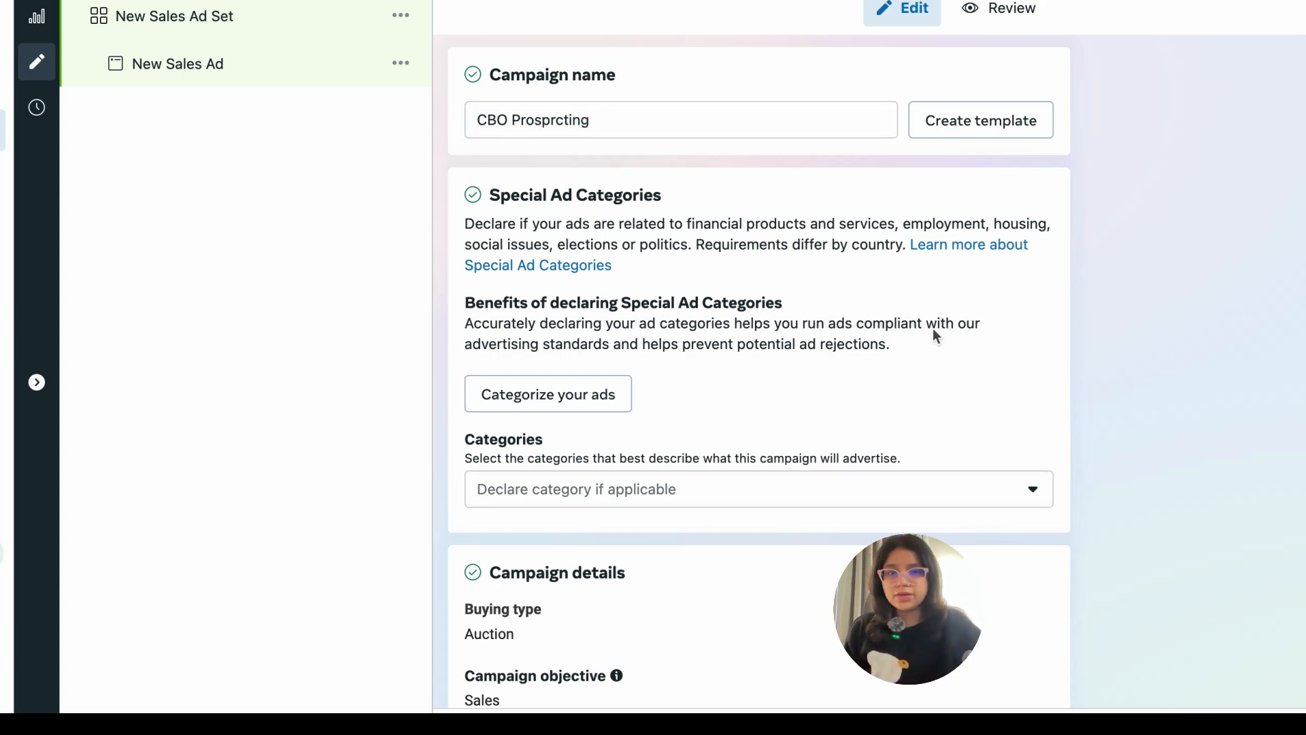
- Turn off Advantage+ catalog ads and enable Advantage campaign budget with a daily budget of ₹3,000
{"action": "scroll", "coordinate": [934, 330], "scroll_direction": "down", "scroll_amount": 9}
{"action": "left_click", "coordinate": [1033, 174]}
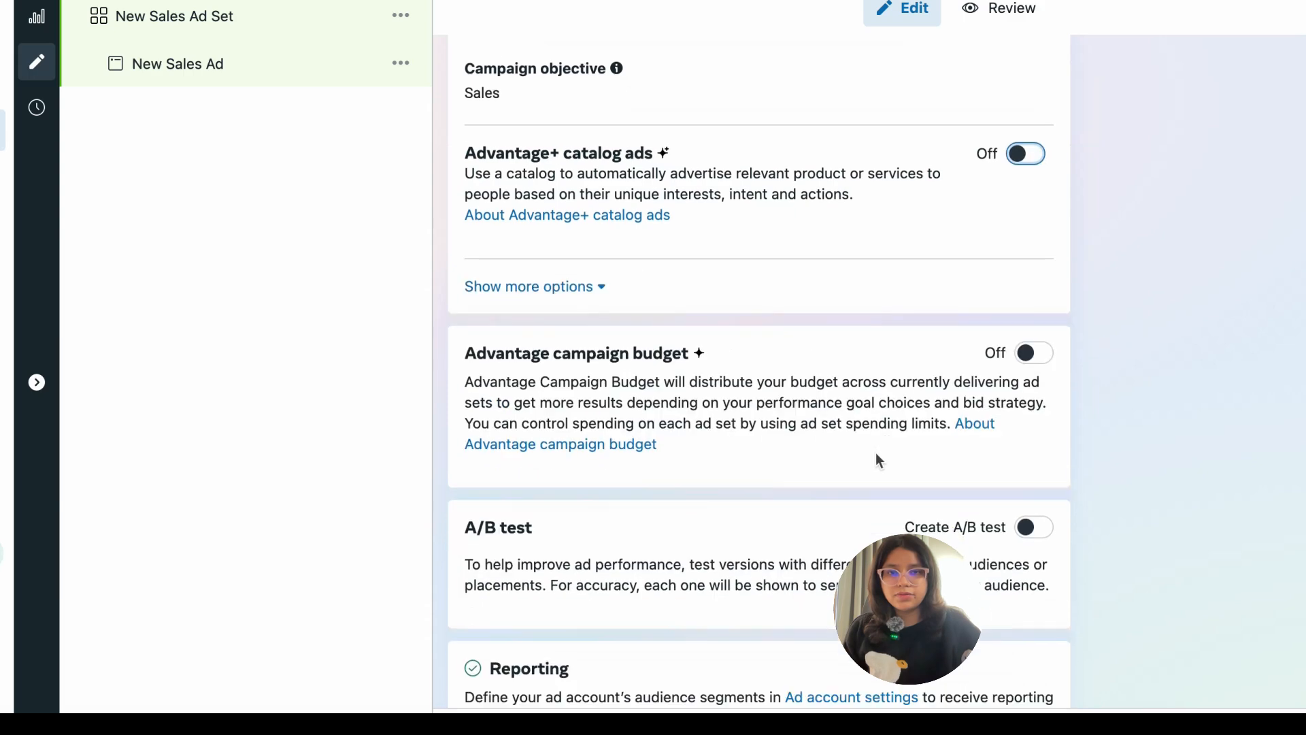
{"action": "scroll", "coordinate": [1072, 228], "scroll_direction": "down", "scroll_amount": 2}
{"action": "left_click", "coordinate": [1034, 225]}
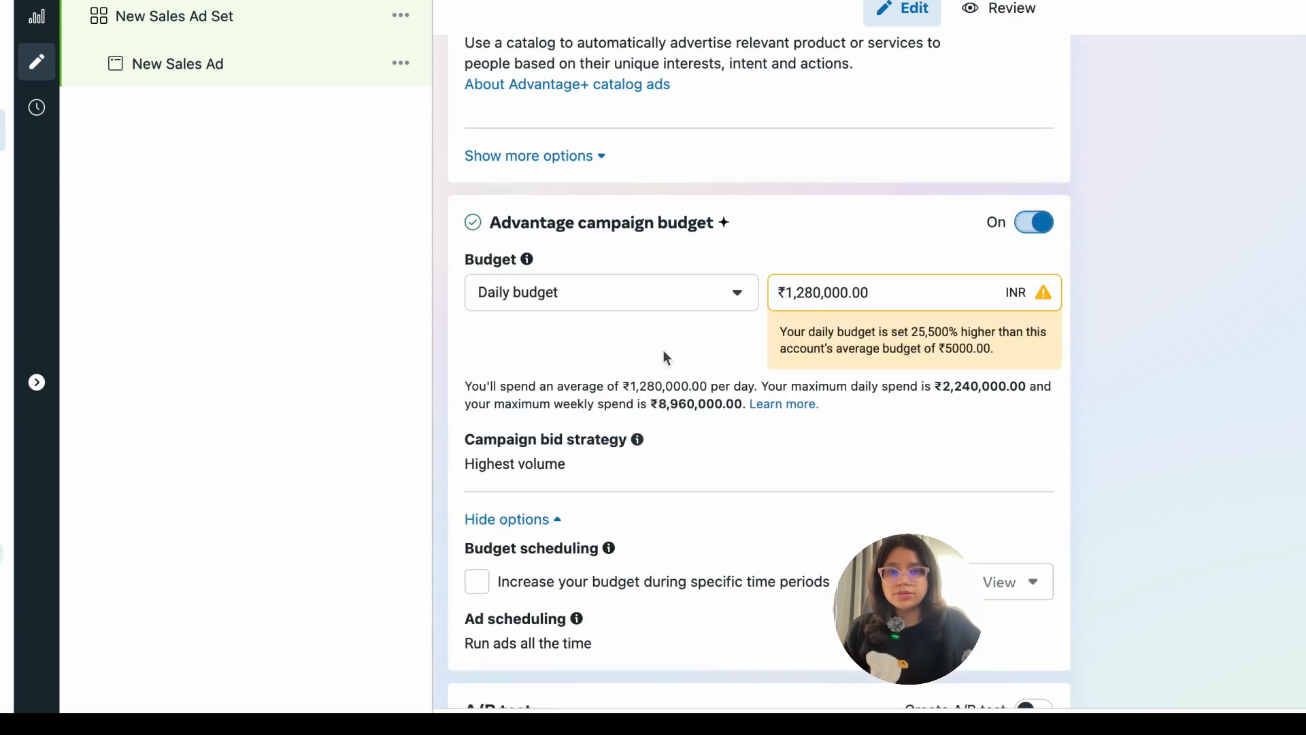
{"action": "double_click", "coordinate": [882, 292]}
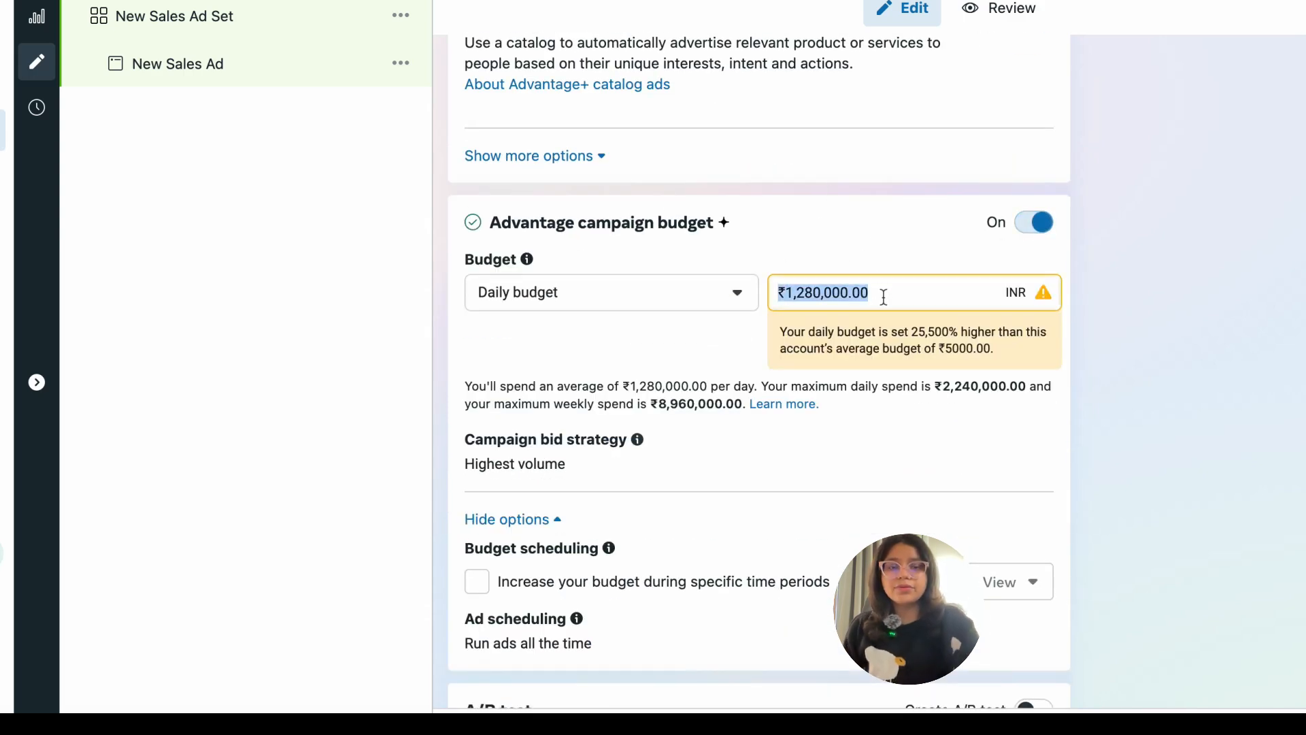
{"action": "key", "text": "BackSpace"}
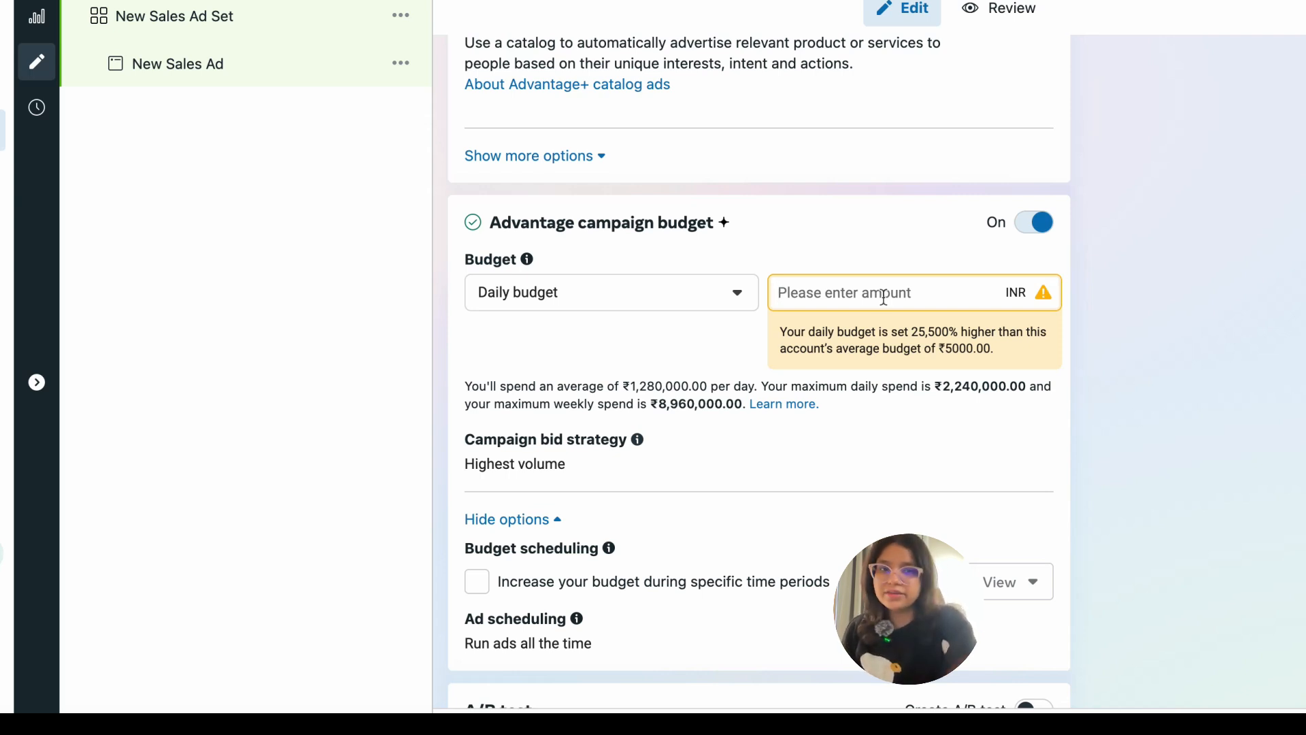
{"action": "type", "text": "3000"}
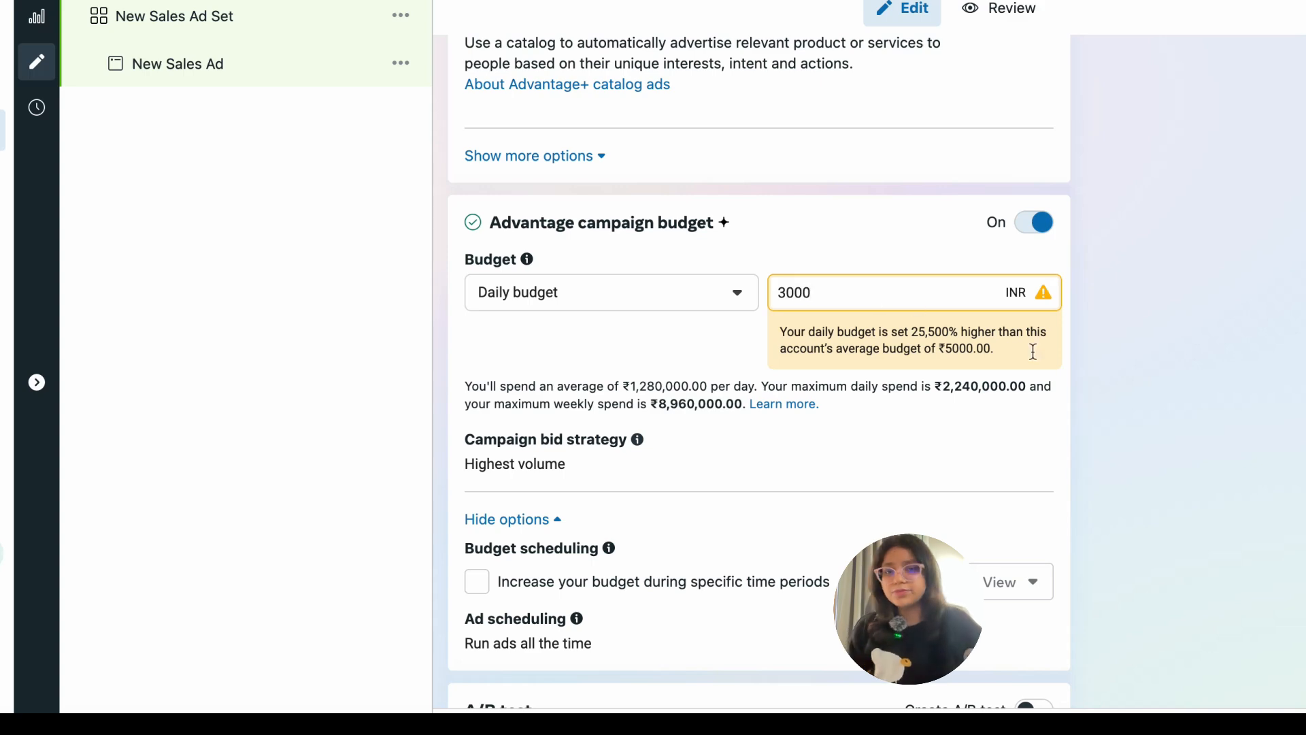
{"action": "key", "text": "Return"}
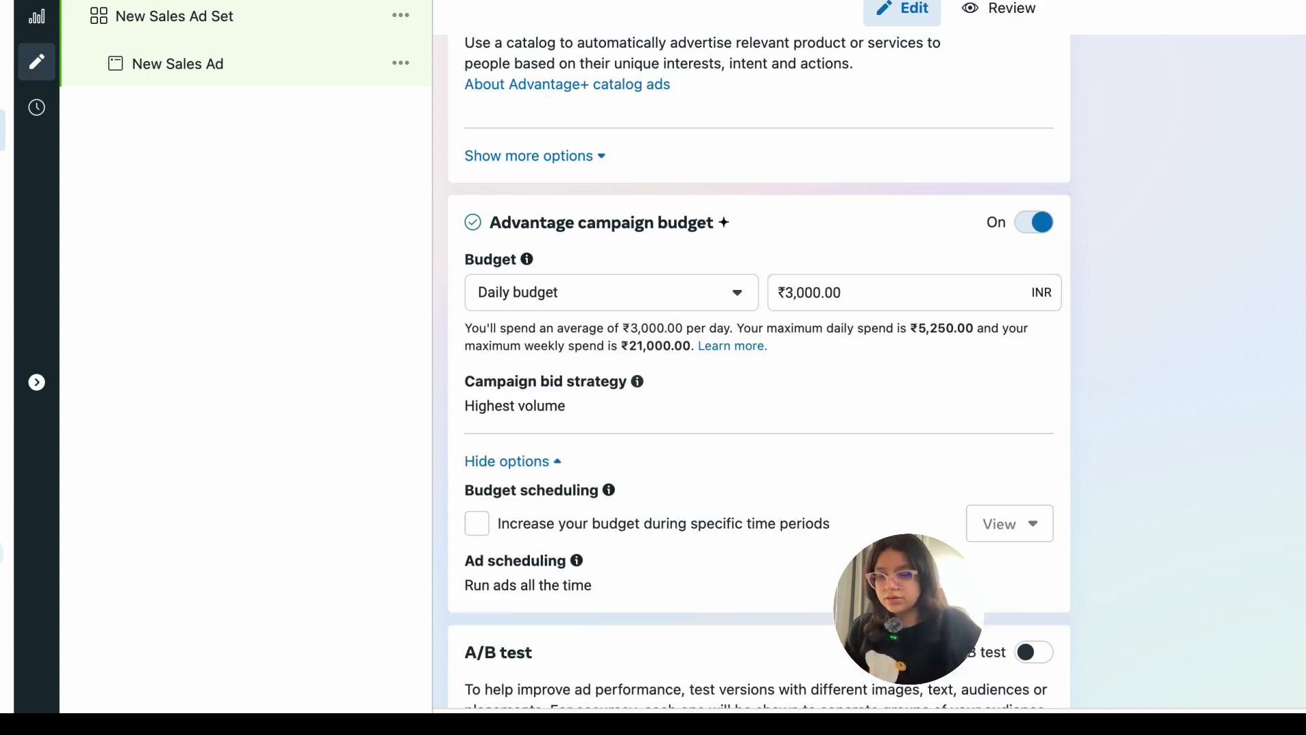
- Review the campaign's bid strategy, budget scheduling, A/B test and reporting settings
{"action": "scroll", "coordinate": [780, 283], "scroll_direction": "down", "scroll_amount": 3}
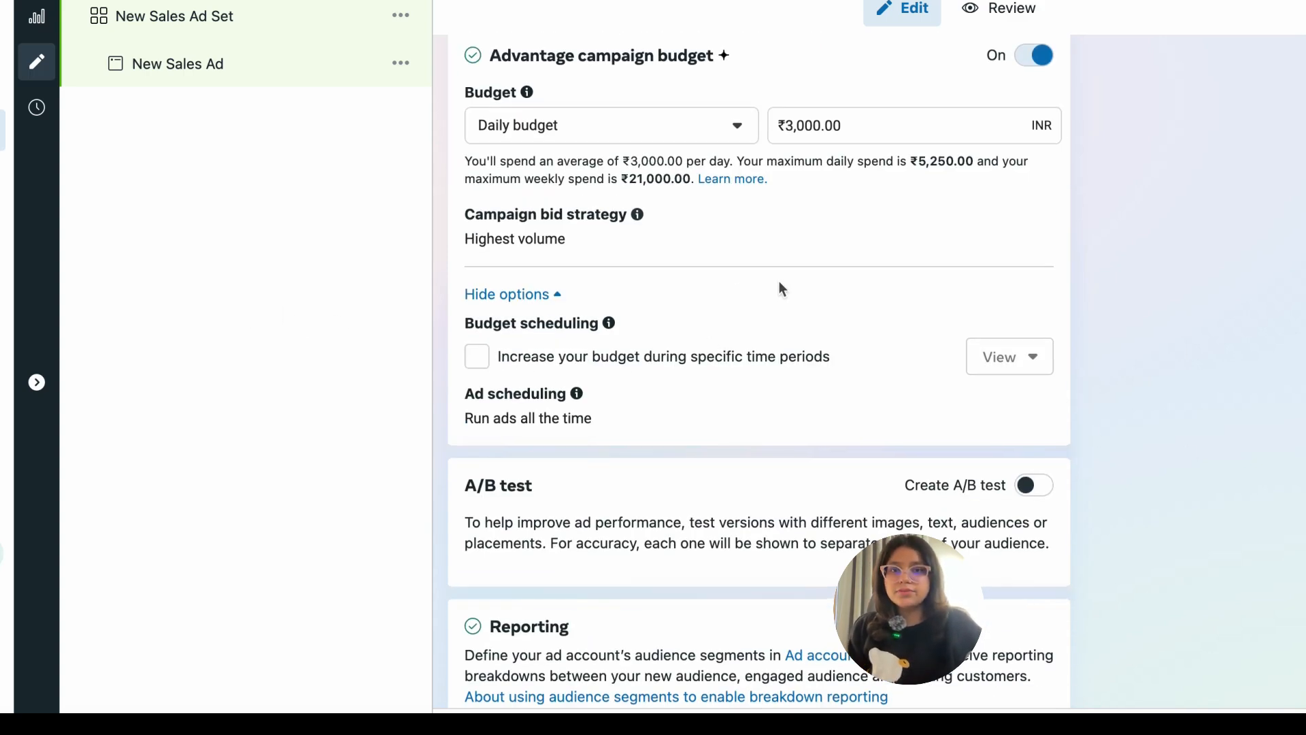
{"action": "scroll", "coordinate": [780, 283], "scroll_direction": "up", "scroll_amount": 1}
{"action": "scroll", "coordinate": [1216, 321], "scroll_direction": "down", "scroll_amount": 3}
{"action": "scroll", "coordinate": [1216, 321], "scroll_direction": "up", "scroll_amount": 2}
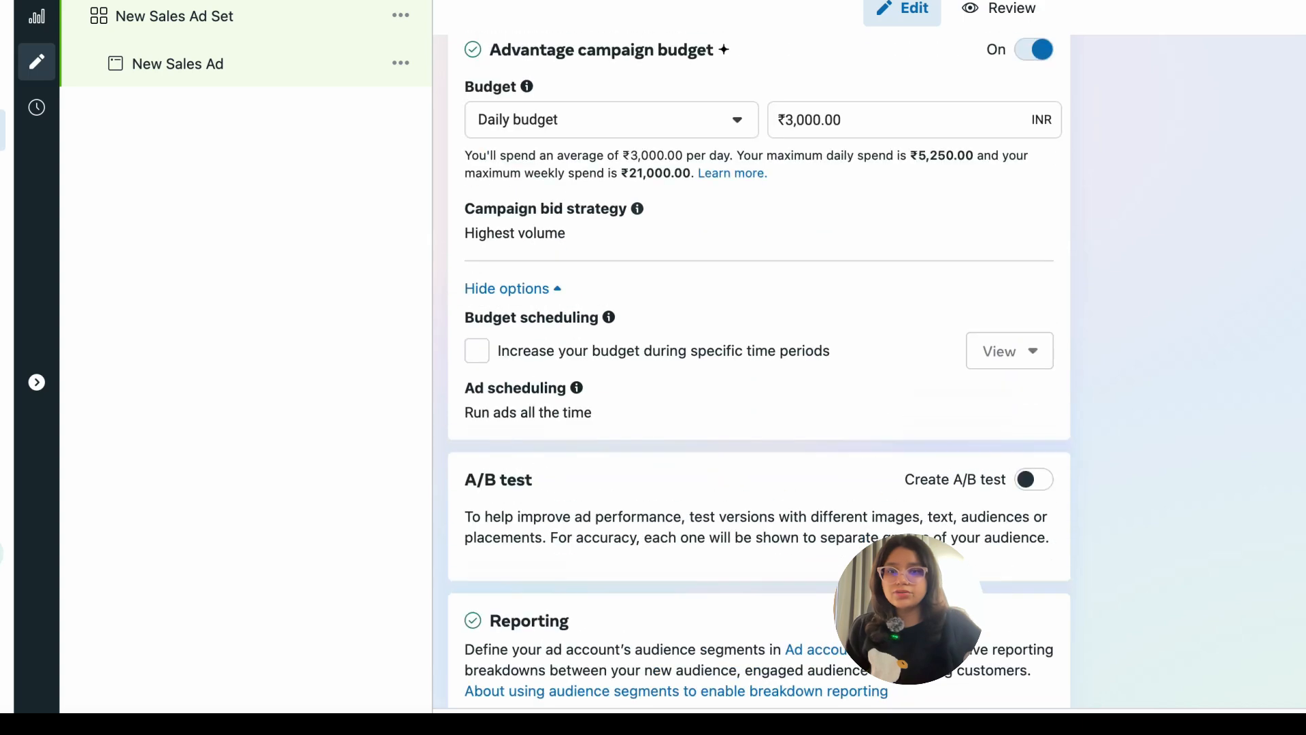
{"action": "scroll", "coordinate": [530, 227], "scroll_direction": "up", "scroll_amount": 1}
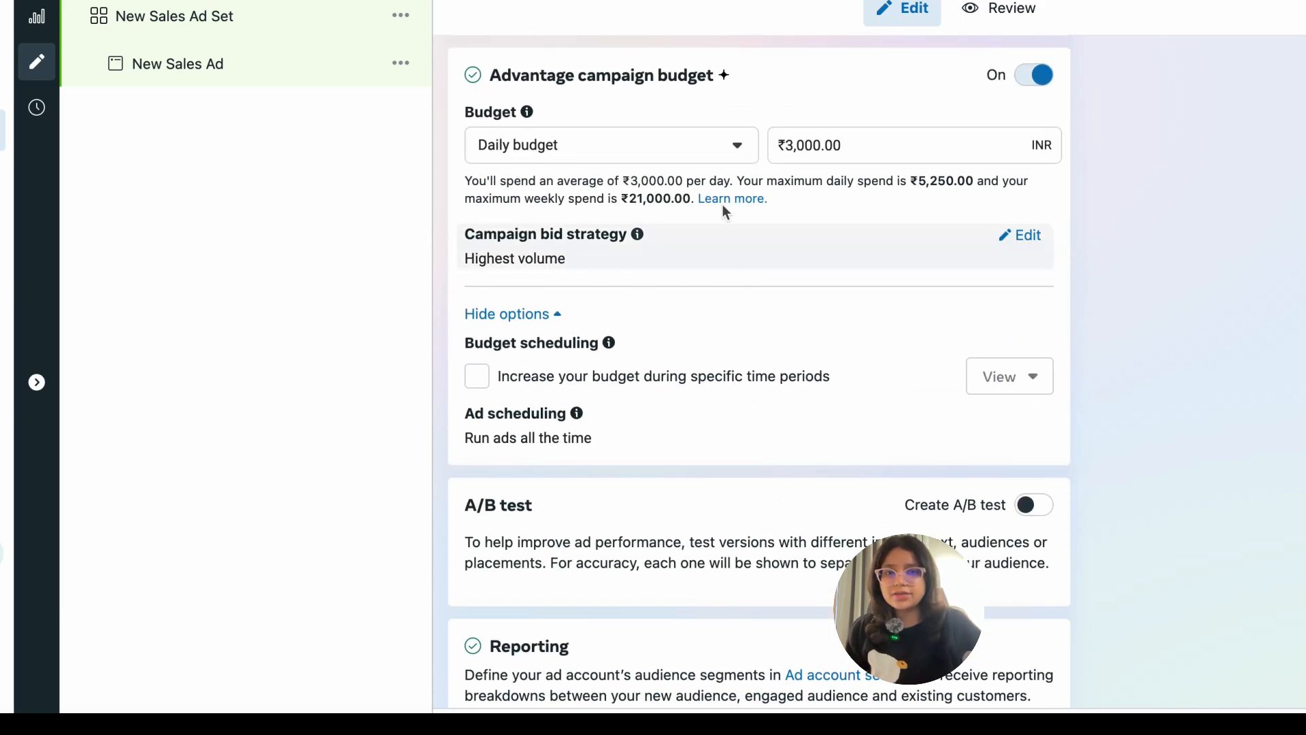
{"action": "mouse_move", "coordinate": [1018, 230]}
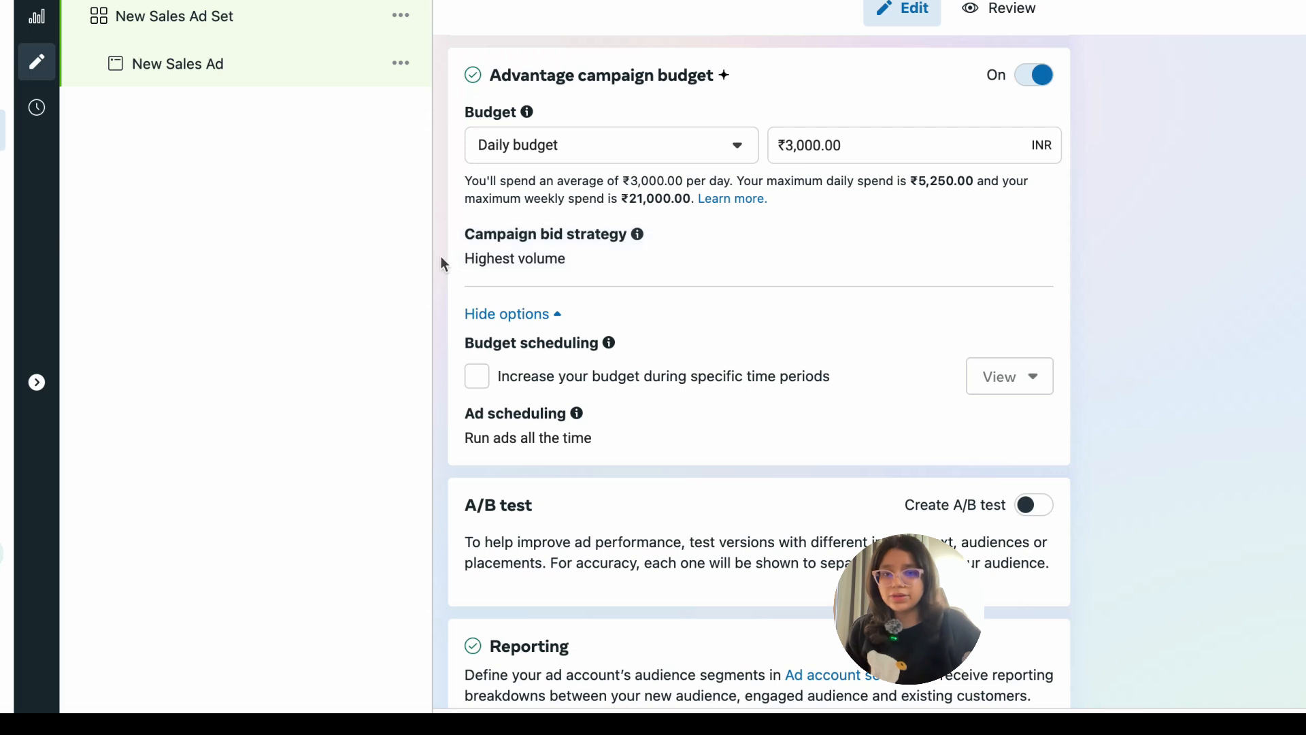
{"action": "left_click_drag", "start_coordinate": [443, 264], "coordinate": [623, 279]}
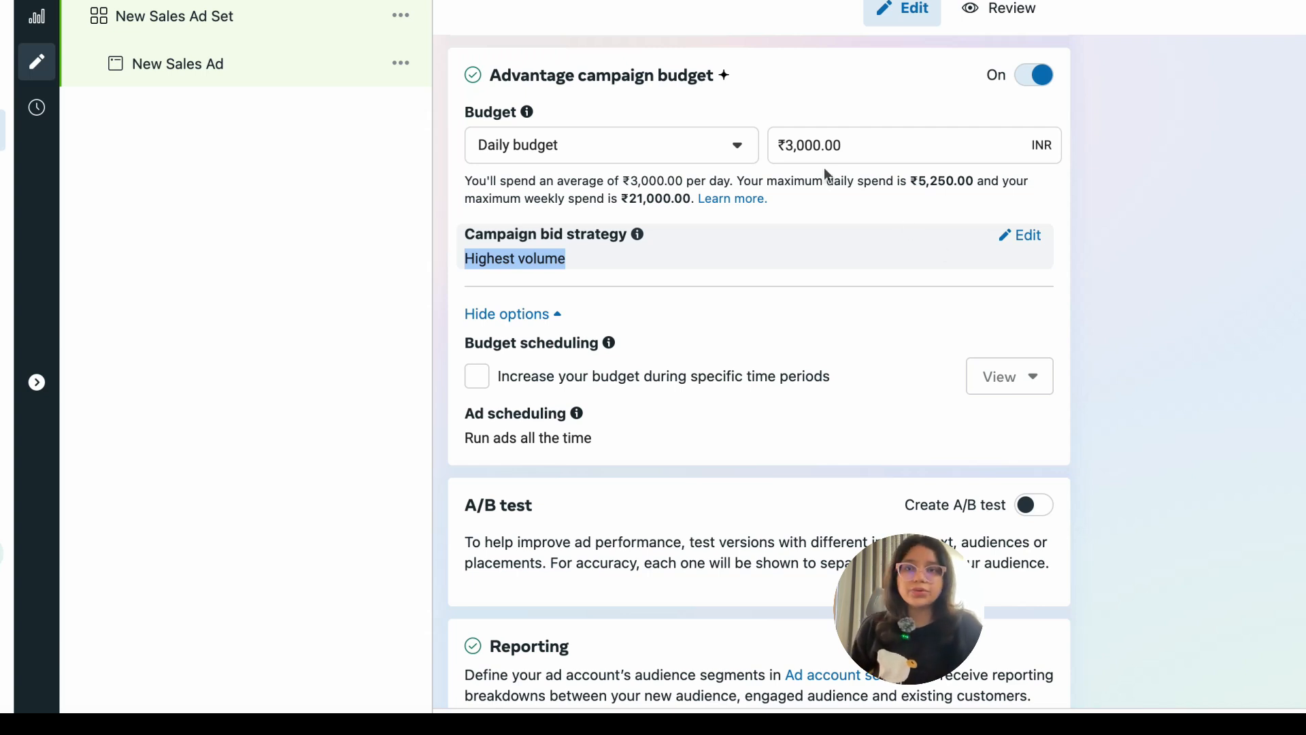
- Return to the campaign list and create a second Sales campaign with the Advantage+ shopping campaign setup
{"action": "left_click", "coordinate": [219, 32]}
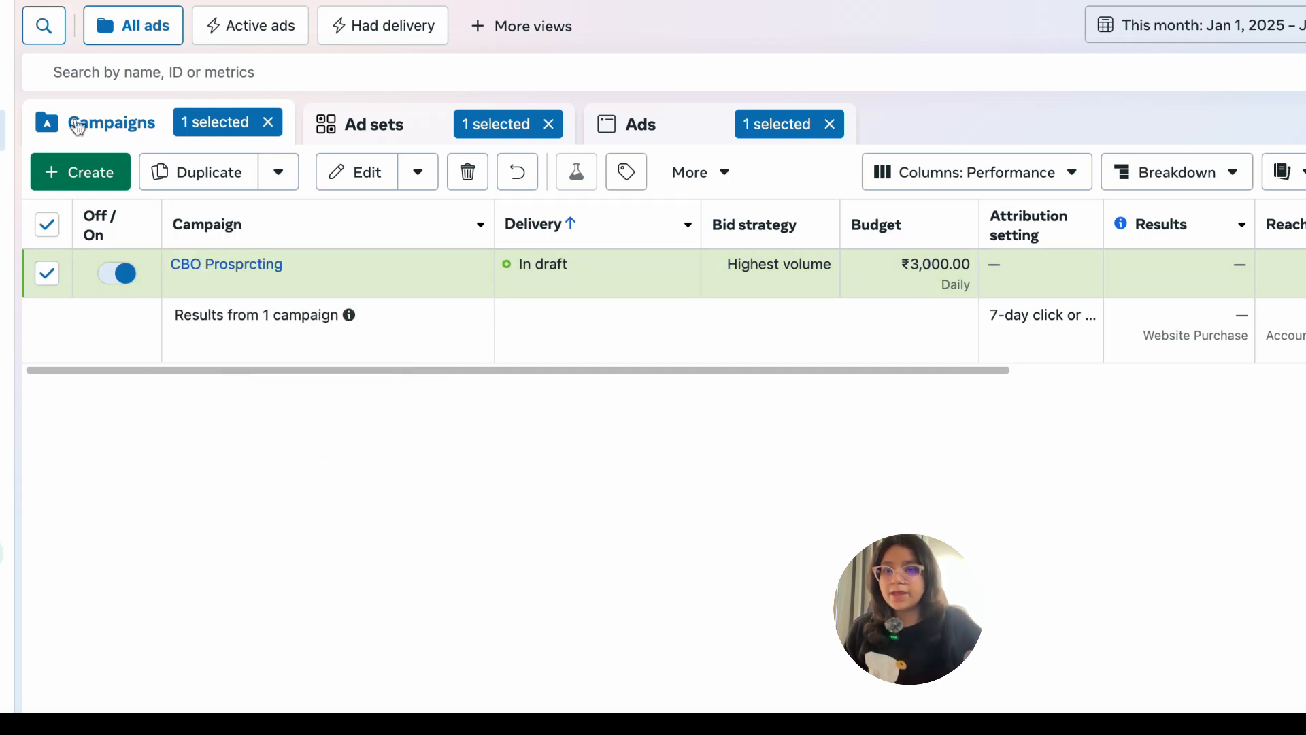
{"action": "left_click", "coordinate": [86, 174]}
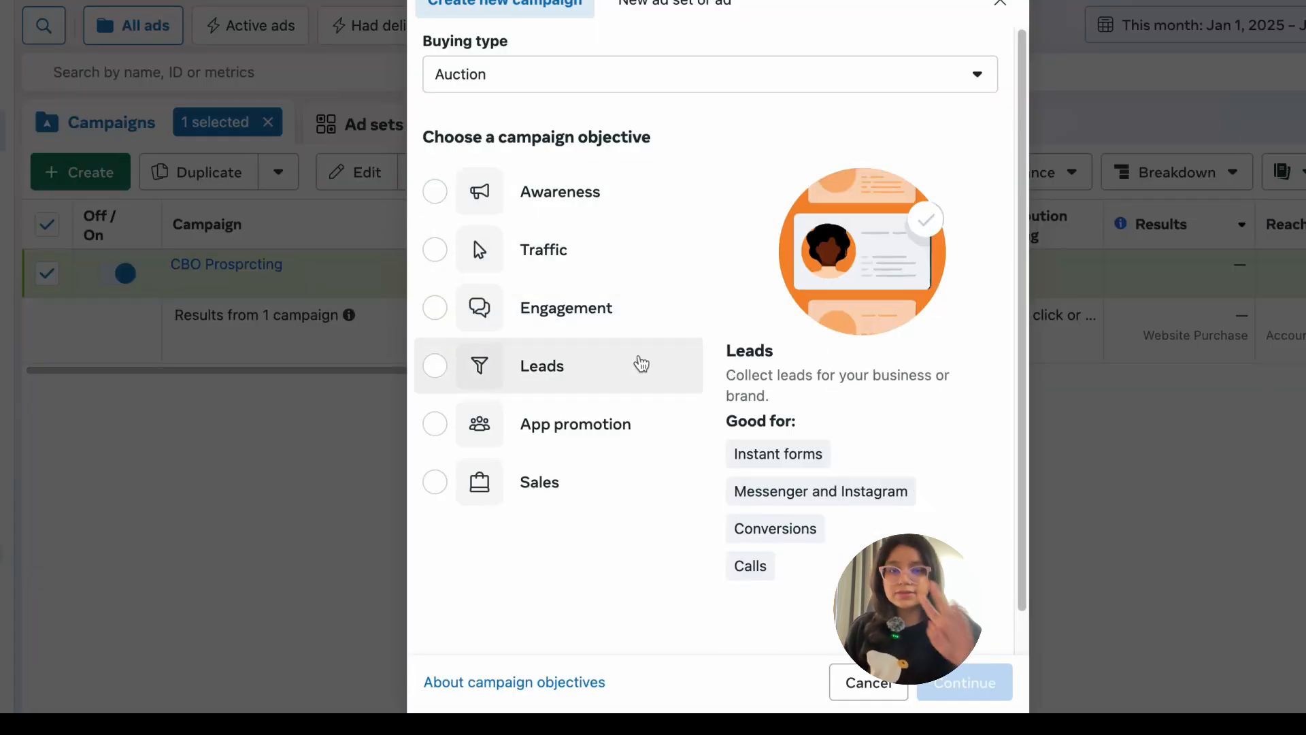
{"action": "left_click", "coordinate": [564, 509]}
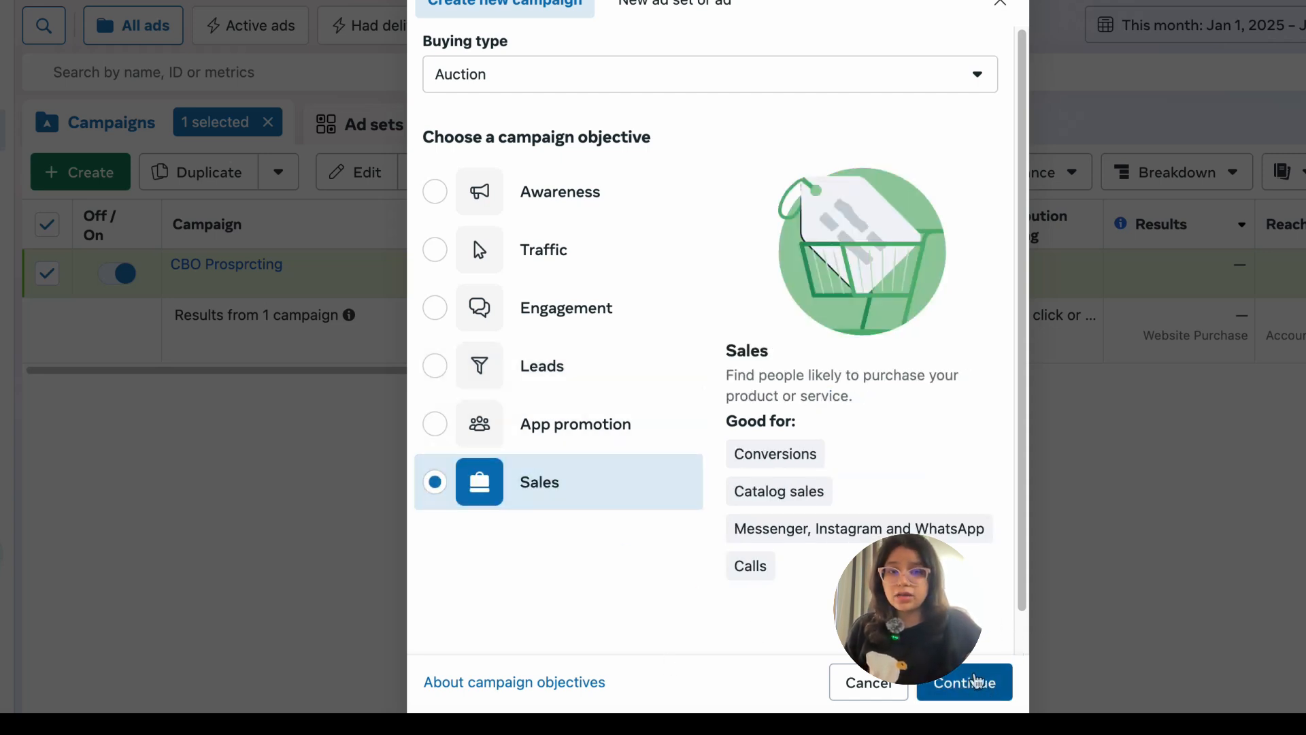
{"action": "left_click", "coordinate": [990, 693]}
{"action": "left_click", "coordinate": [967, 636]}
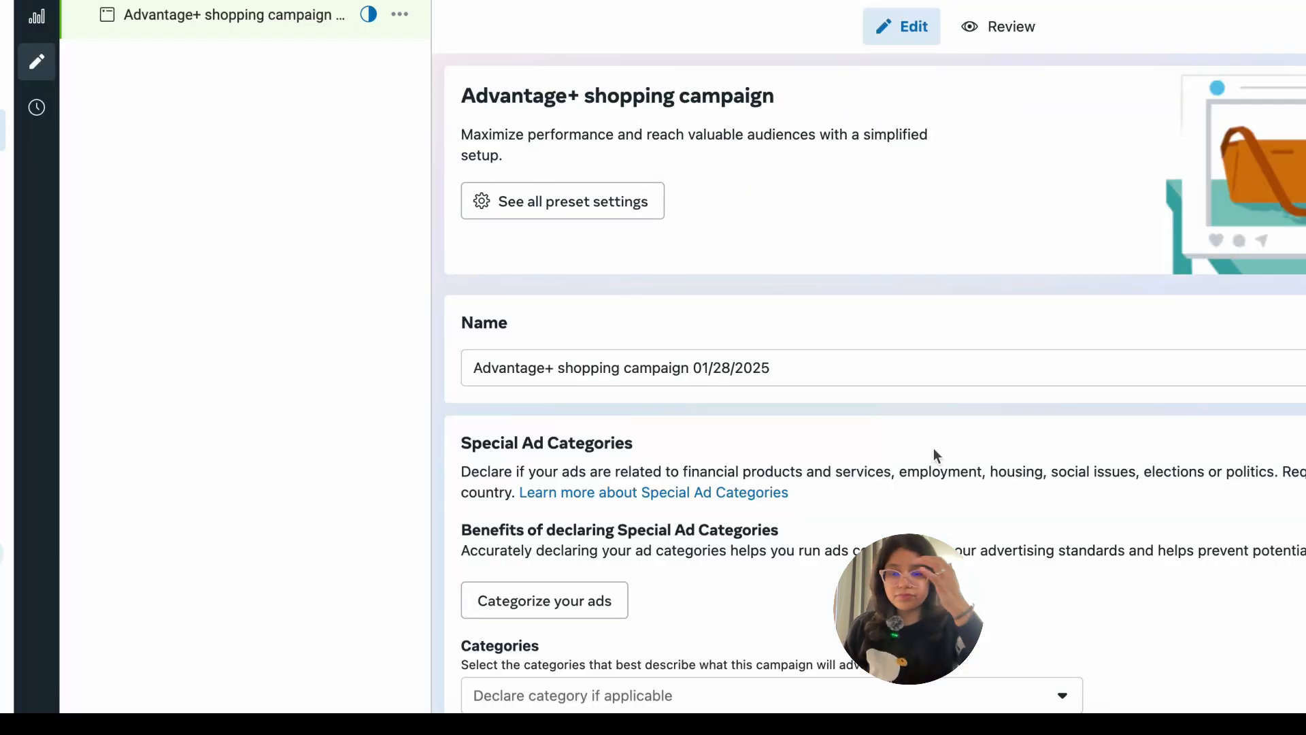
- Name the Advantage+ shopping campaign "ASC Scaling" and set its conversion location to Website
{"action": "triple_click", "coordinate": [826, 370]}
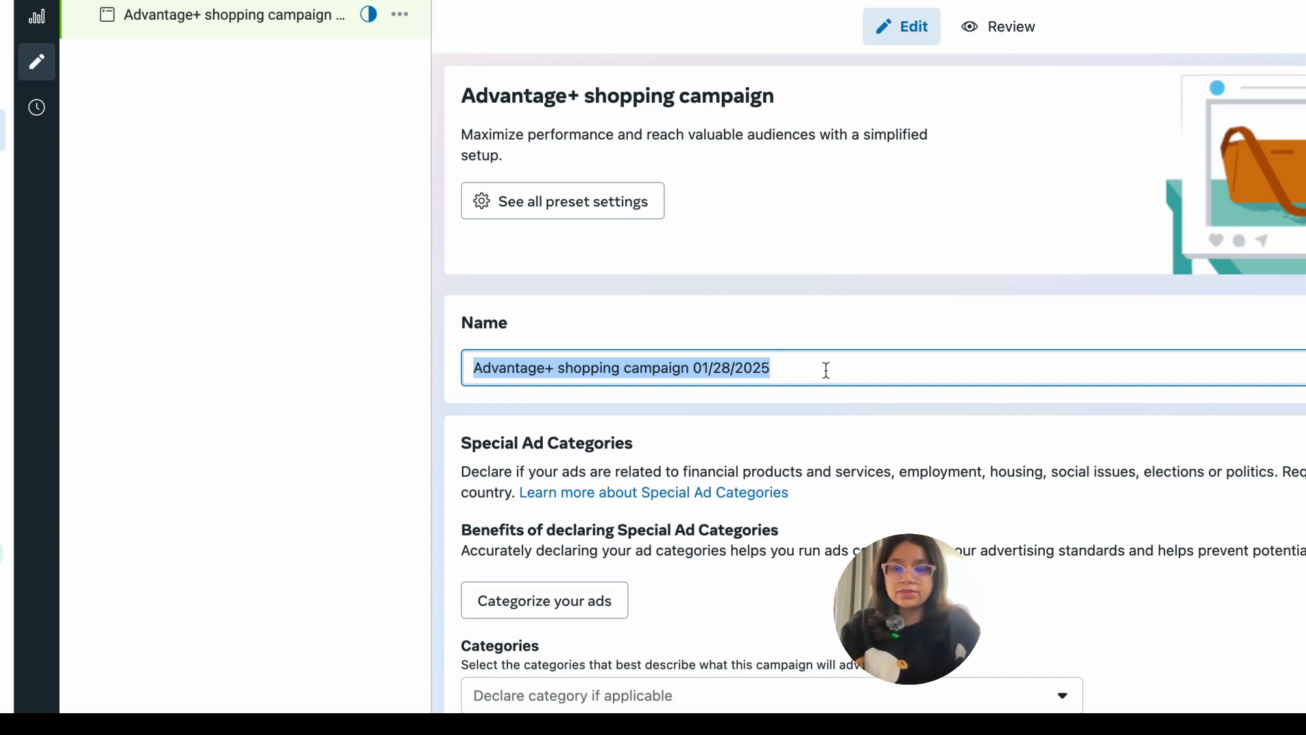
{"action": "type", "text": "ASC "}
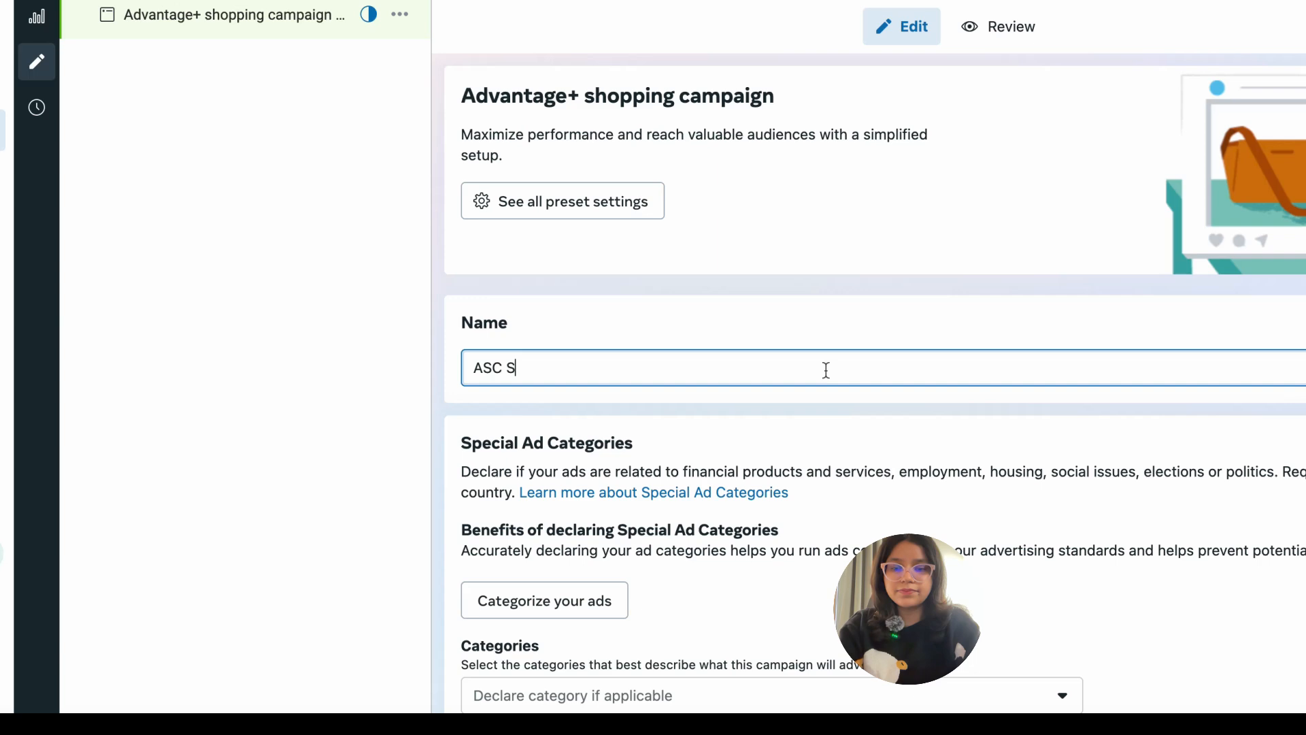
{"action": "type", "text": "Scaling"}
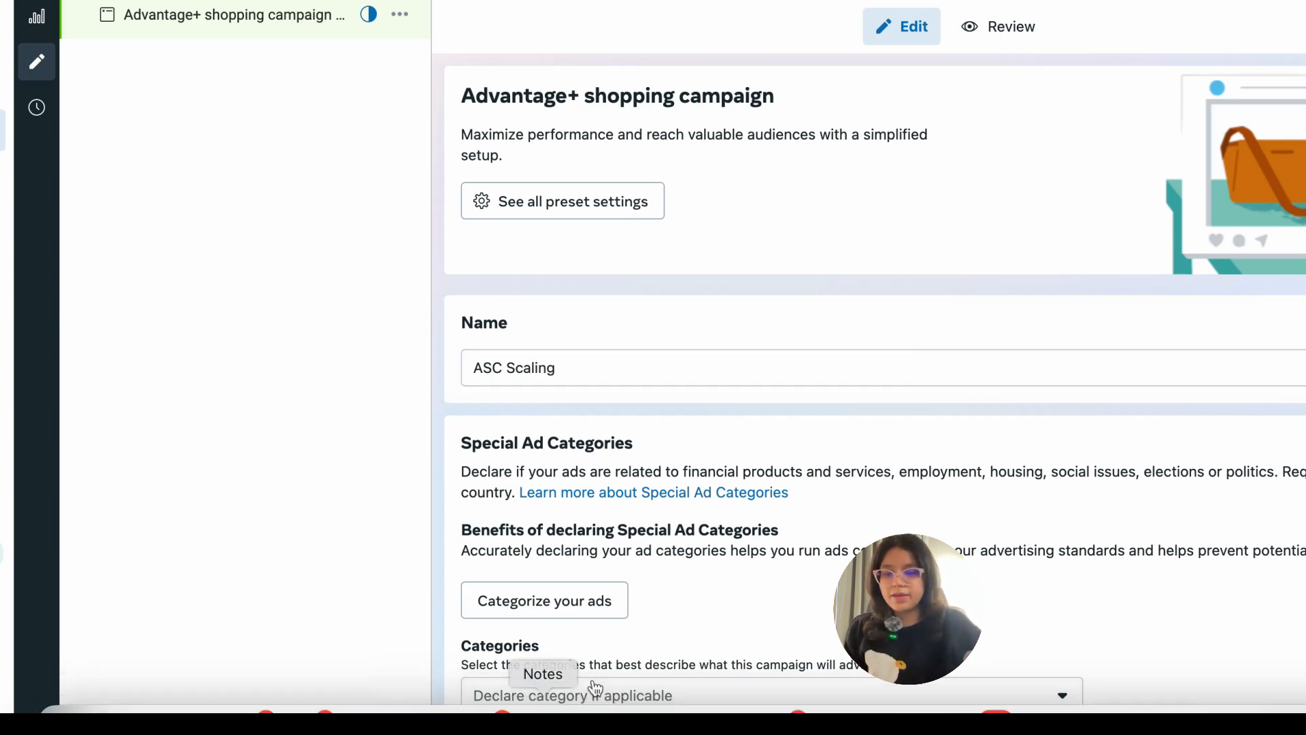
{"action": "scroll", "coordinate": [782, 493], "scroll_direction": "down", "scroll_amount": 7}
{"action": "left_click", "coordinate": [569, 421]}
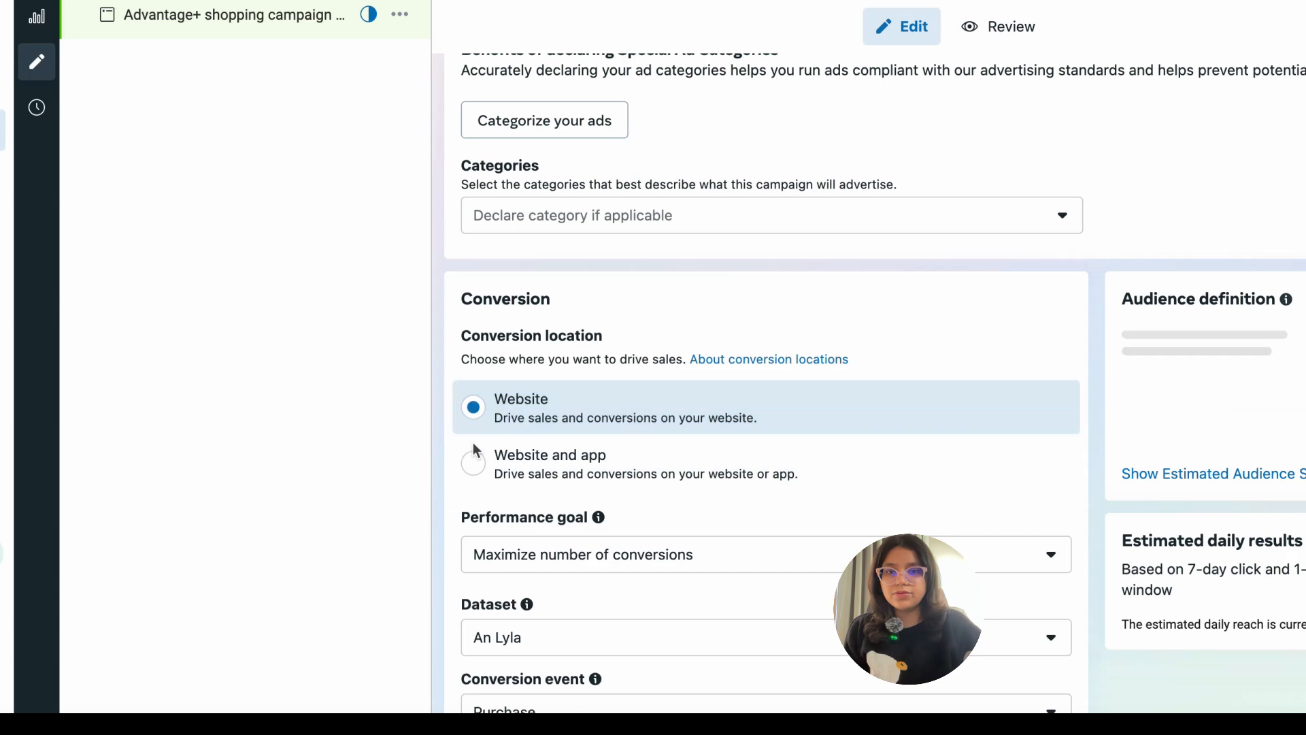
- Review the shopping campaign's performance goal, dataset, conversion event, cost per result goal, audience location and reporting settings
{"action": "scroll", "coordinate": [855, 448], "scroll_direction": "down", "scroll_amount": 1}
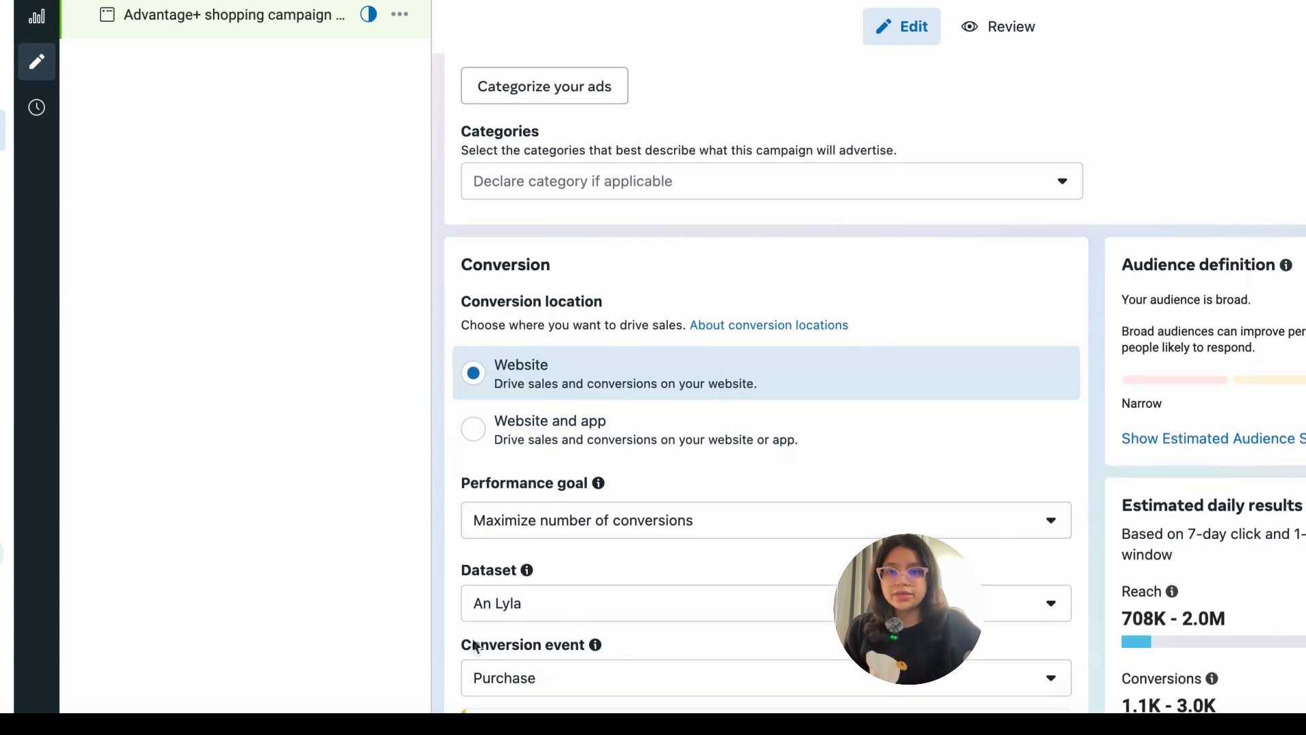
{"action": "scroll", "coordinate": [644, 630], "scroll_direction": "down", "scroll_amount": 5}
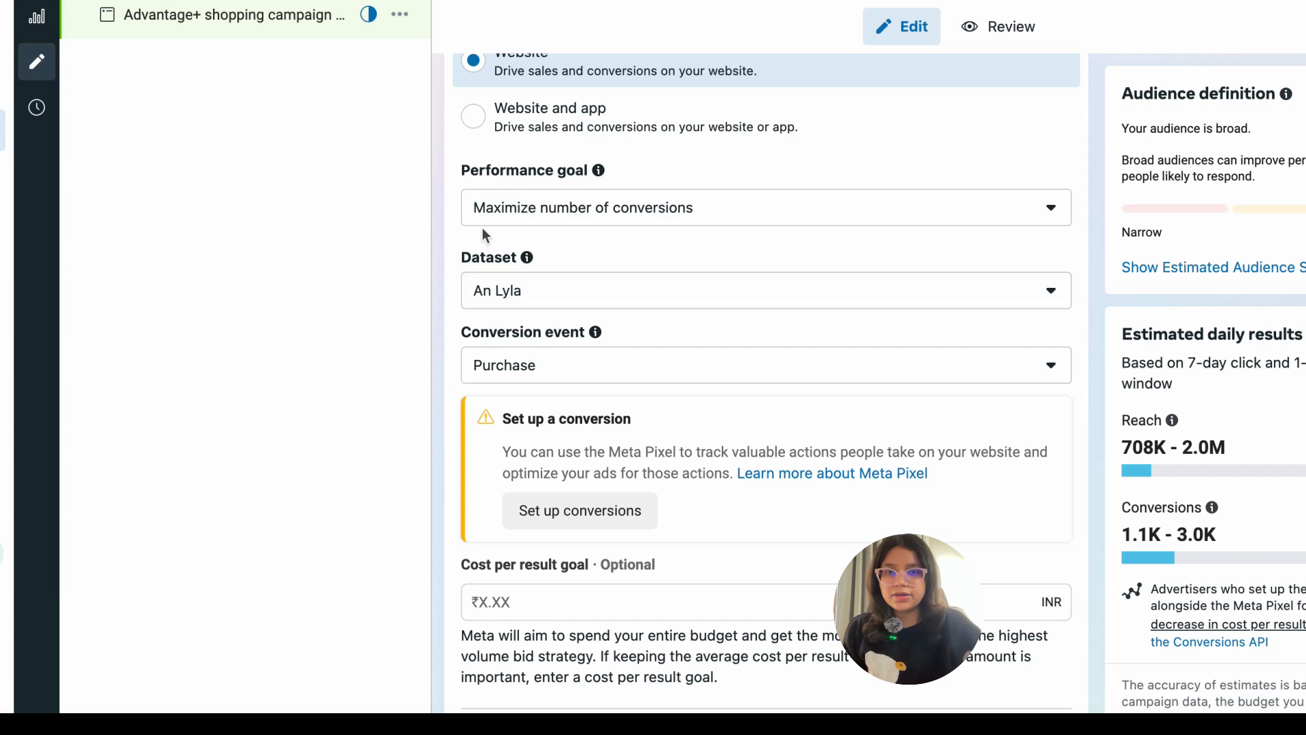
{"action": "scroll", "coordinate": [779, 391], "scroll_direction": "down", "scroll_amount": 5}
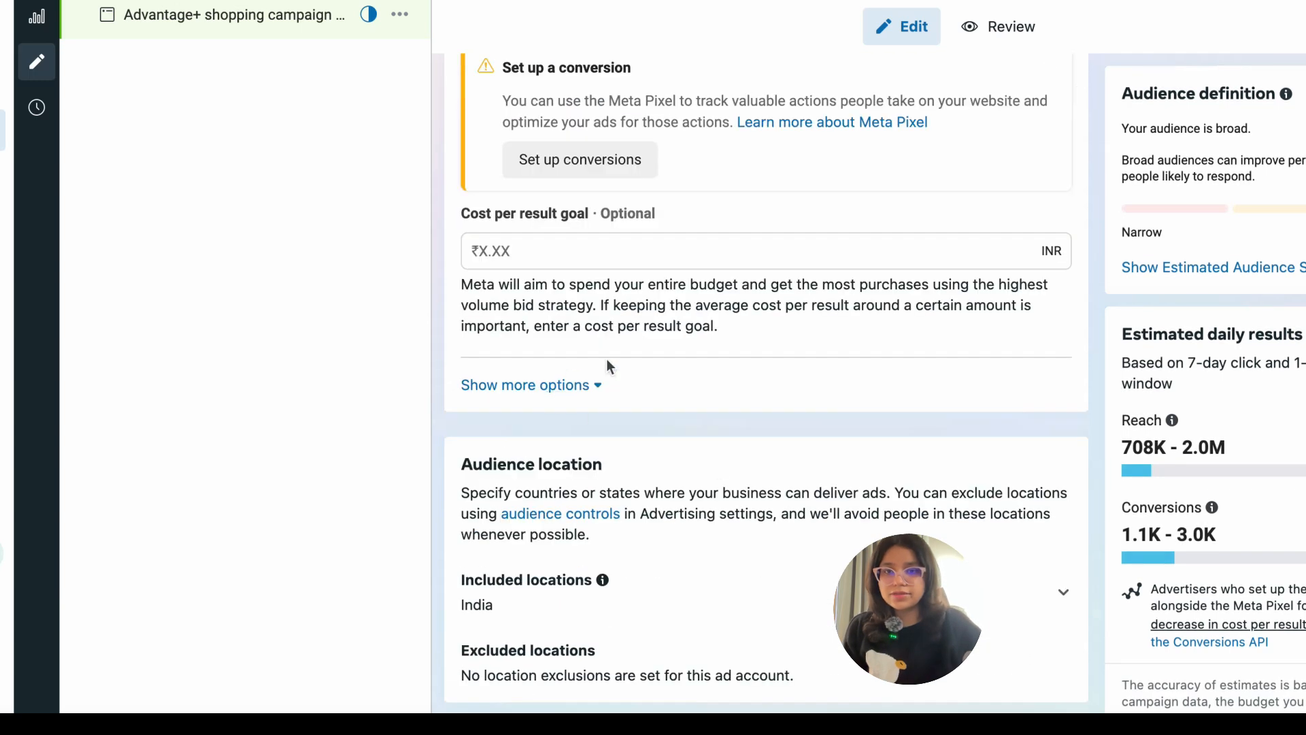
{"action": "scroll", "coordinate": [646, 506], "scroll_direction": "down", "scroll_amount": 9}
{"action": "scroll", "coordinate": [575, 360], "scroll_direction": "up", "scroll_amount": 6}
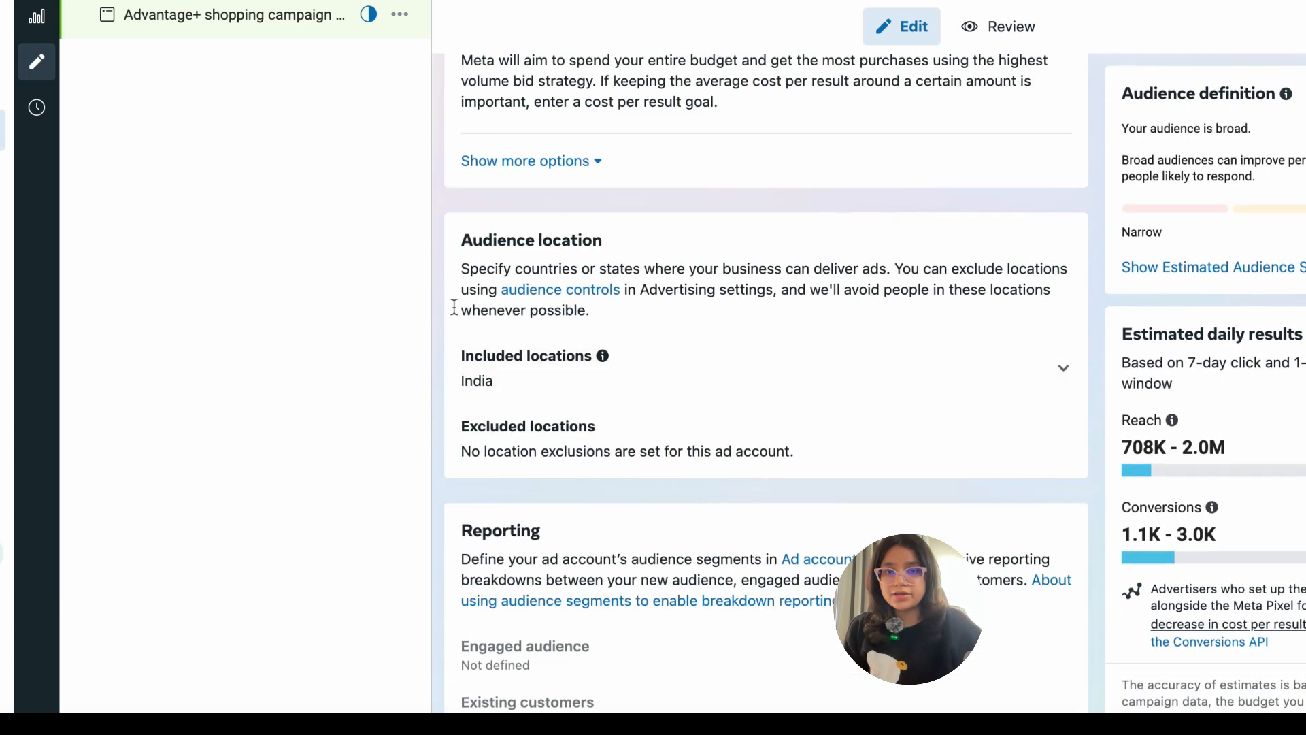
{"action": "scroll", "coordinate": [575, 360], "scroll_direction": "down", "scroll_amount": 2}
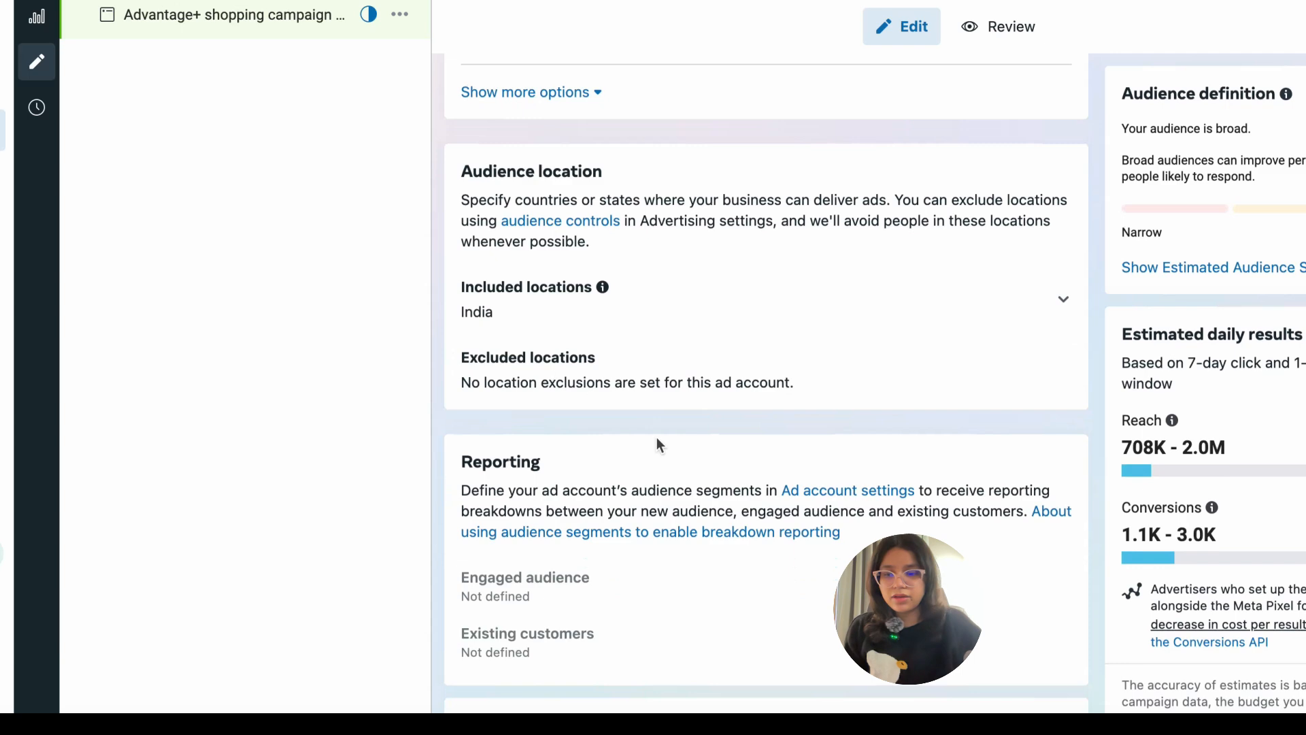
{"action": "scroll", "coordinate": [657, 442], "scroll_direction": "down", "scroll_amount": 1}
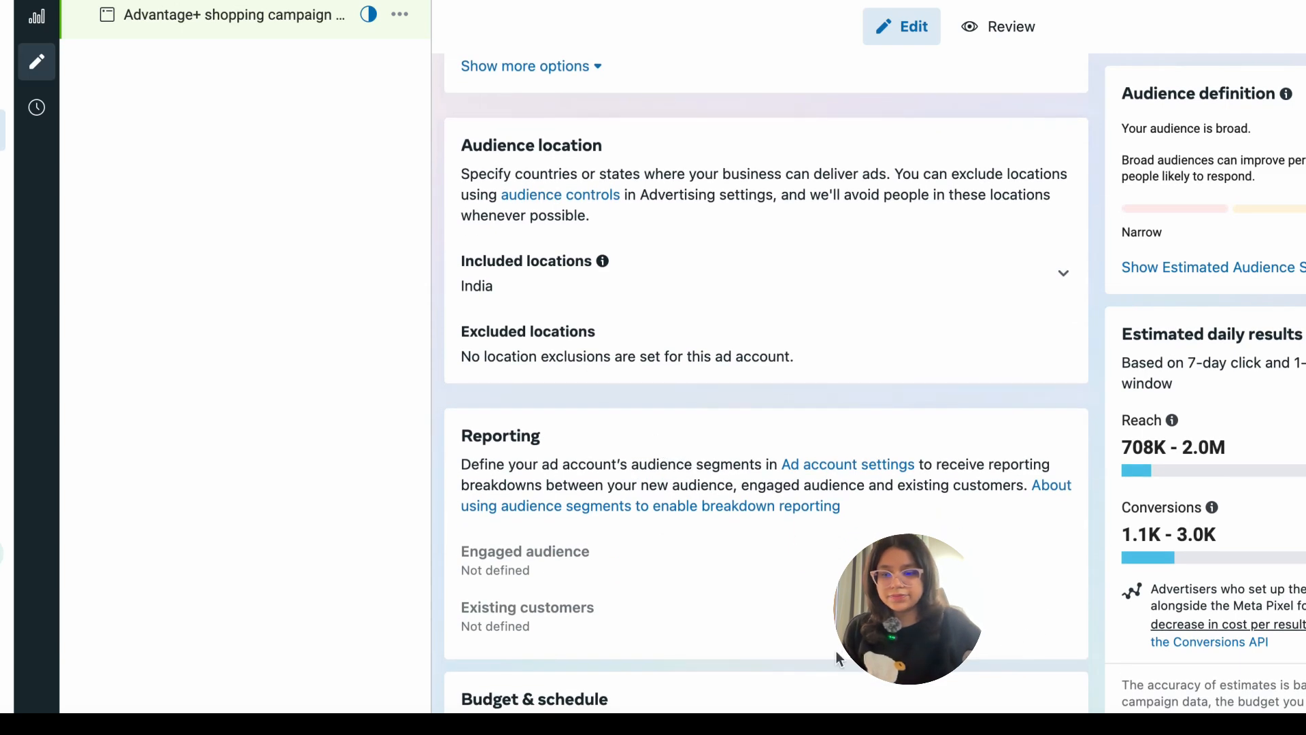
{"action": "scroll", "coordinate": [793, 641], "scroll_direction": "down", "scroll_amount": 5}
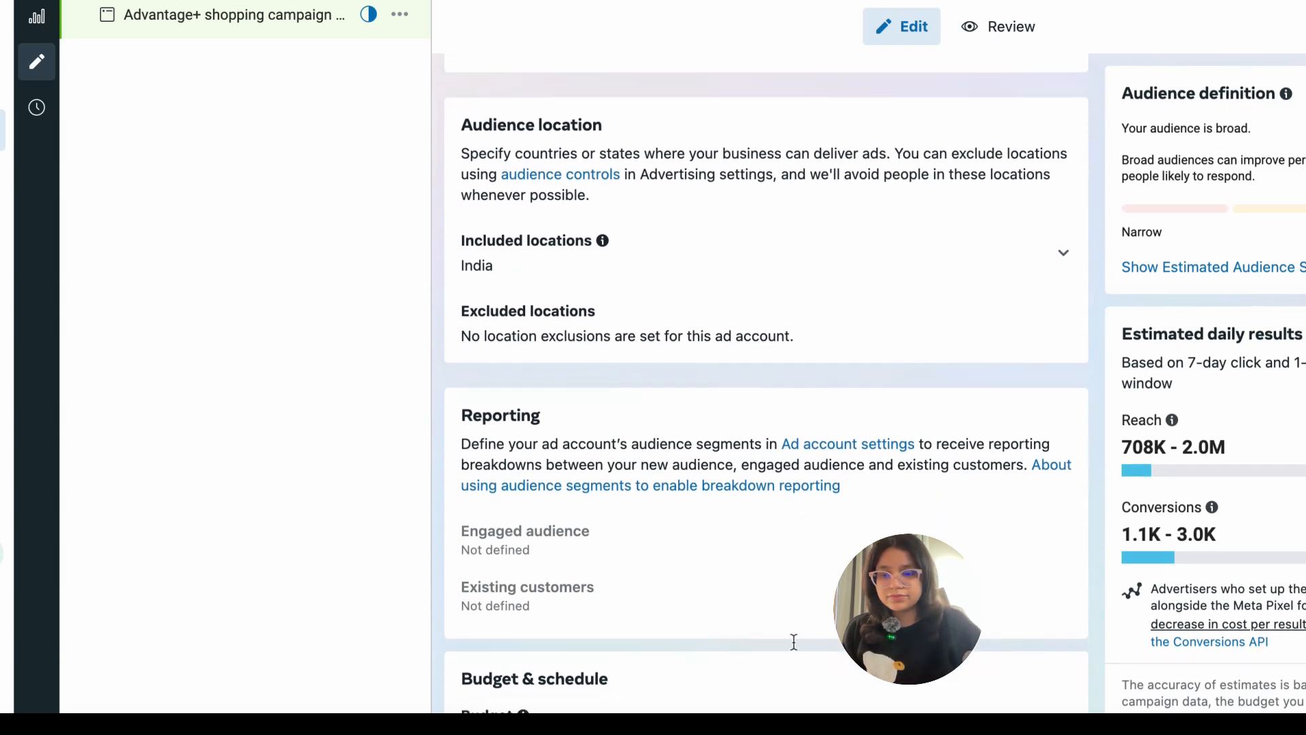
- Set the Advantage+ shopping campaign's daily budget to ₹10,000
{"action": "triple_click", "coordinate": [675, 408]}
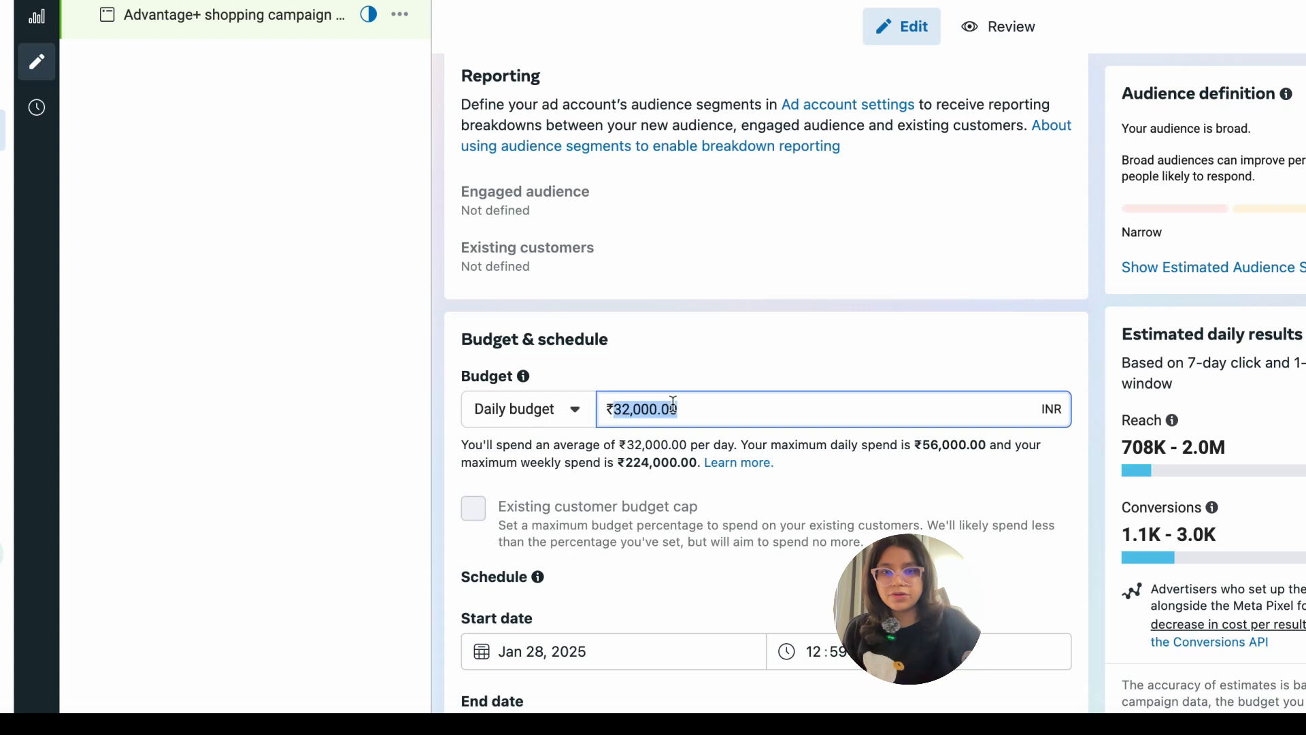
{"action": "type", "text": "1"}
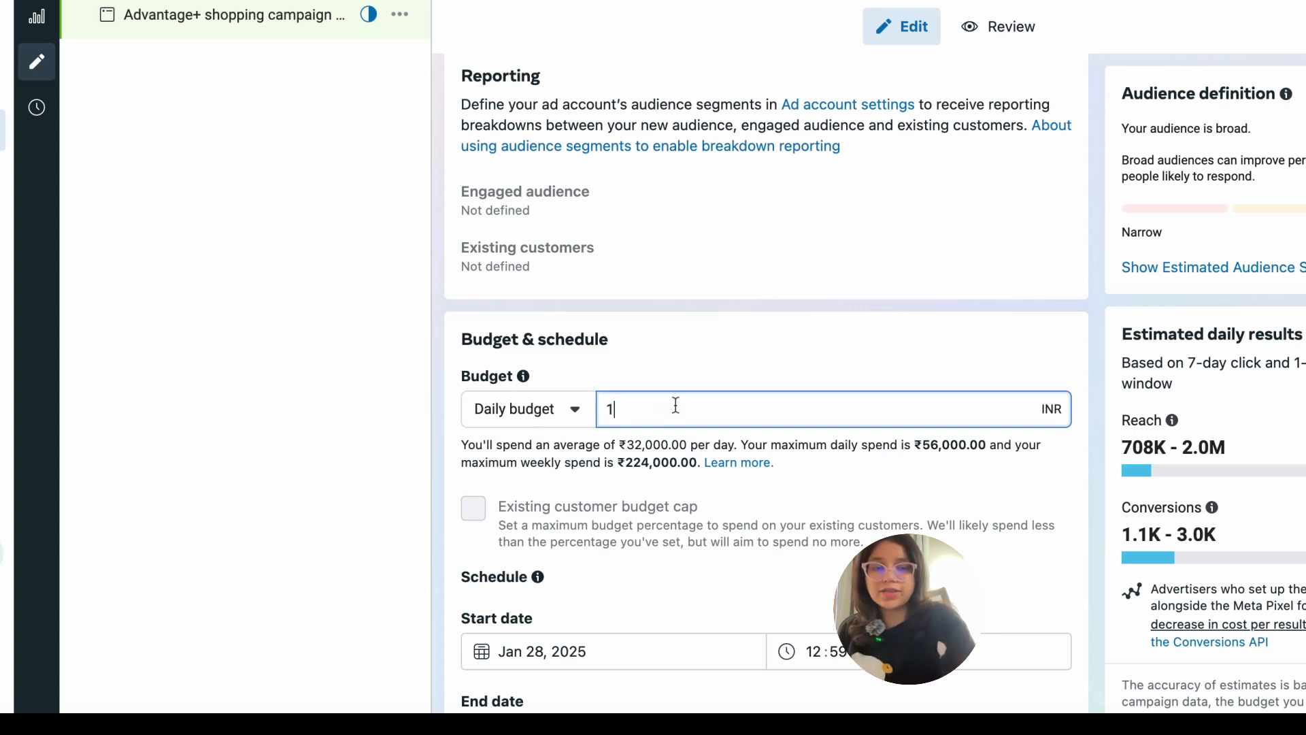
{"action": "type", "text": "0000"}
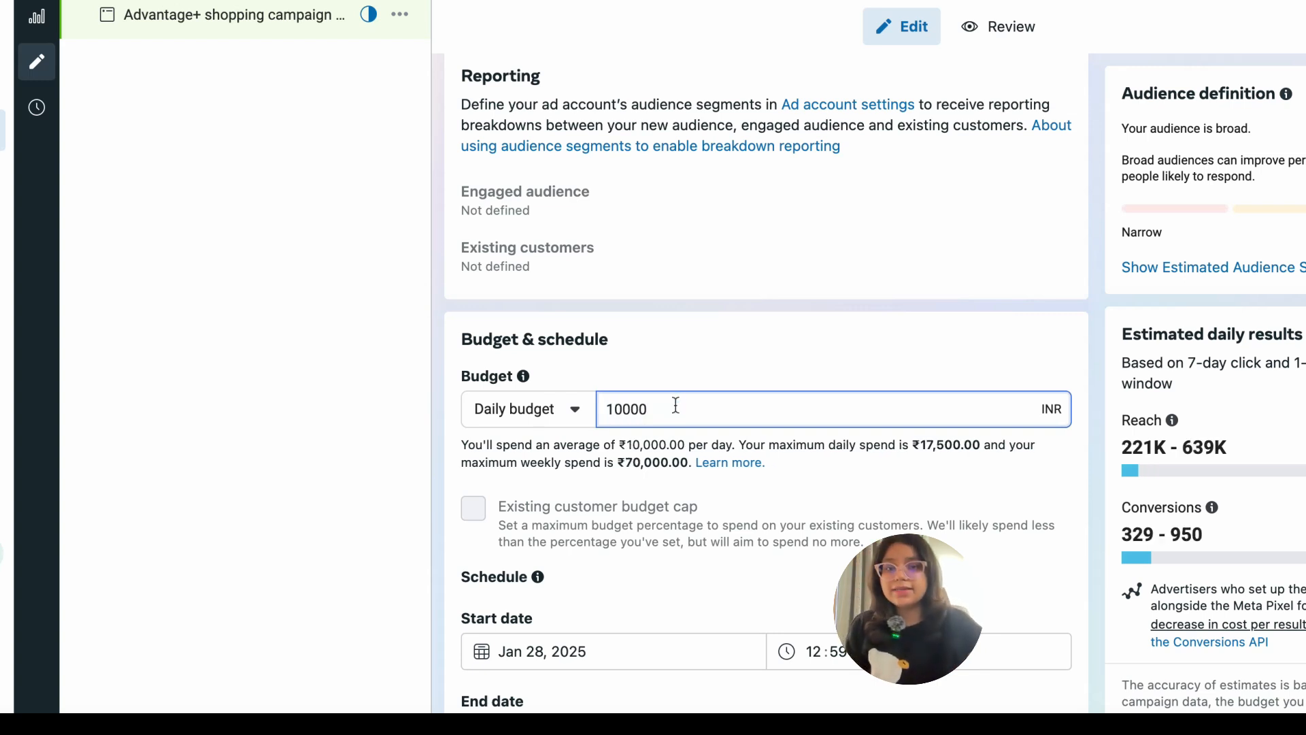
- Return to the campaign list, open the CBO prospecting campaign's New Sales Ad Set and rename it "1"
{"action": "left_click", "coordinate": [80, 427]}
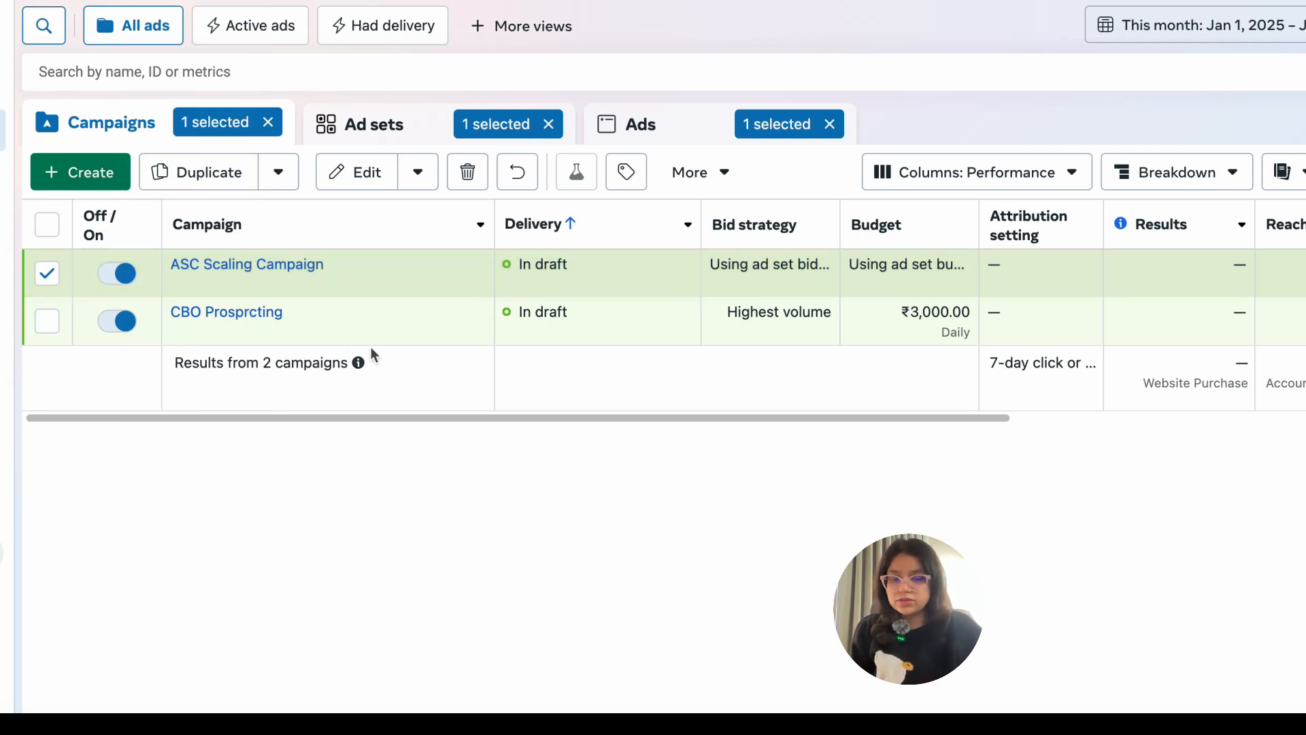
{"action": "left_click", "coordinate": [241, 314]}
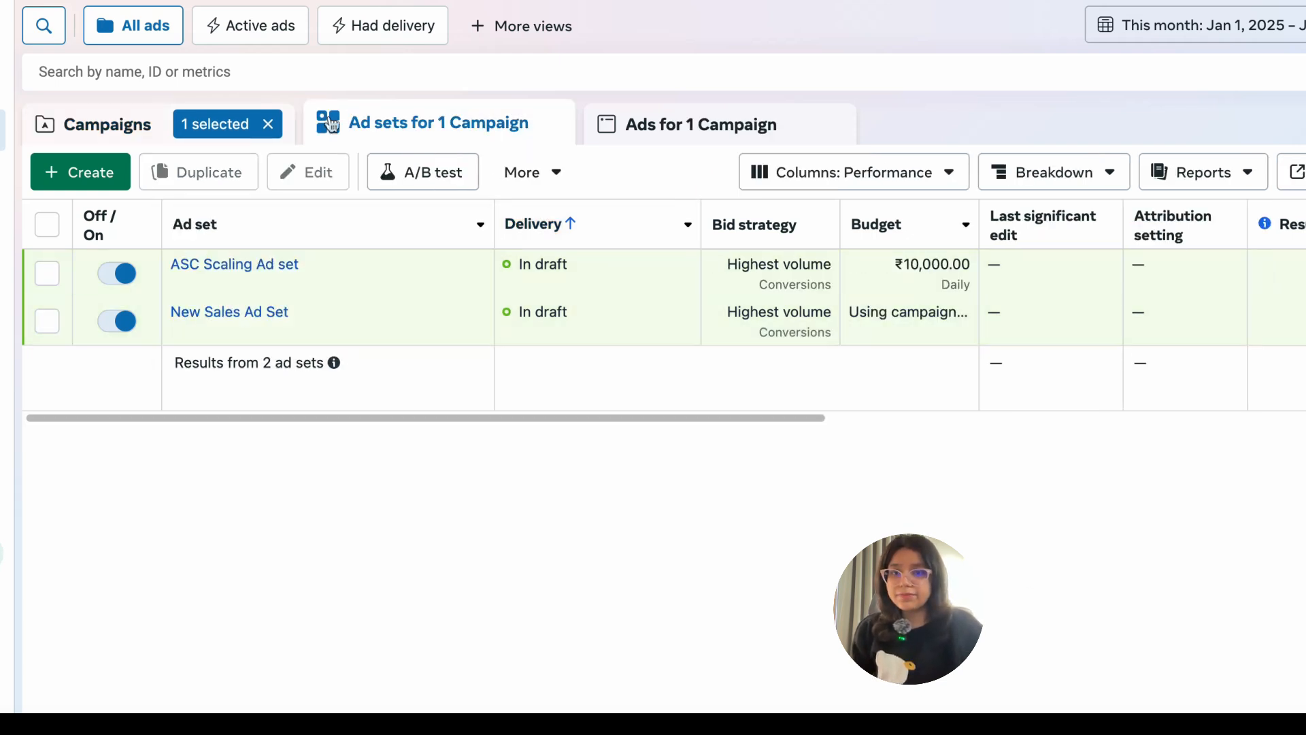
{"action": "left_click", "coordinate": [294, 334]}
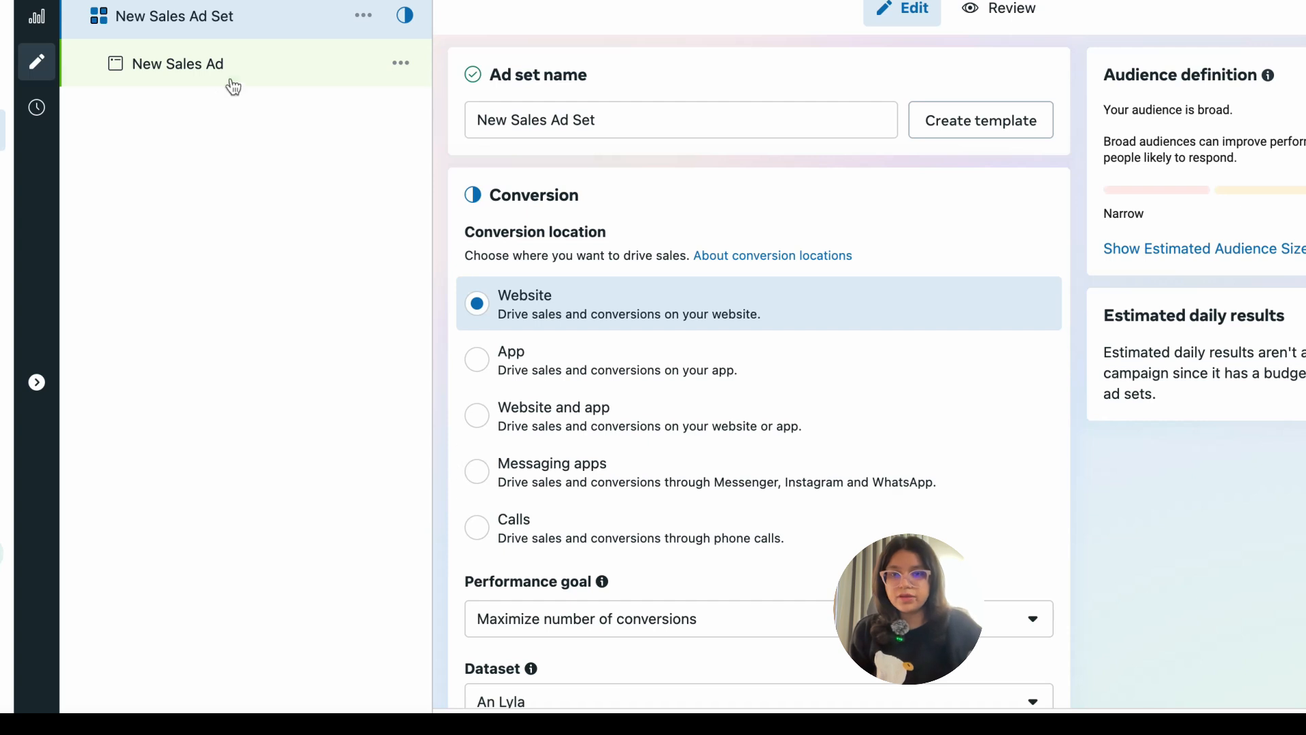
{"action": "triple_click", "coordinate": [633, 122]}
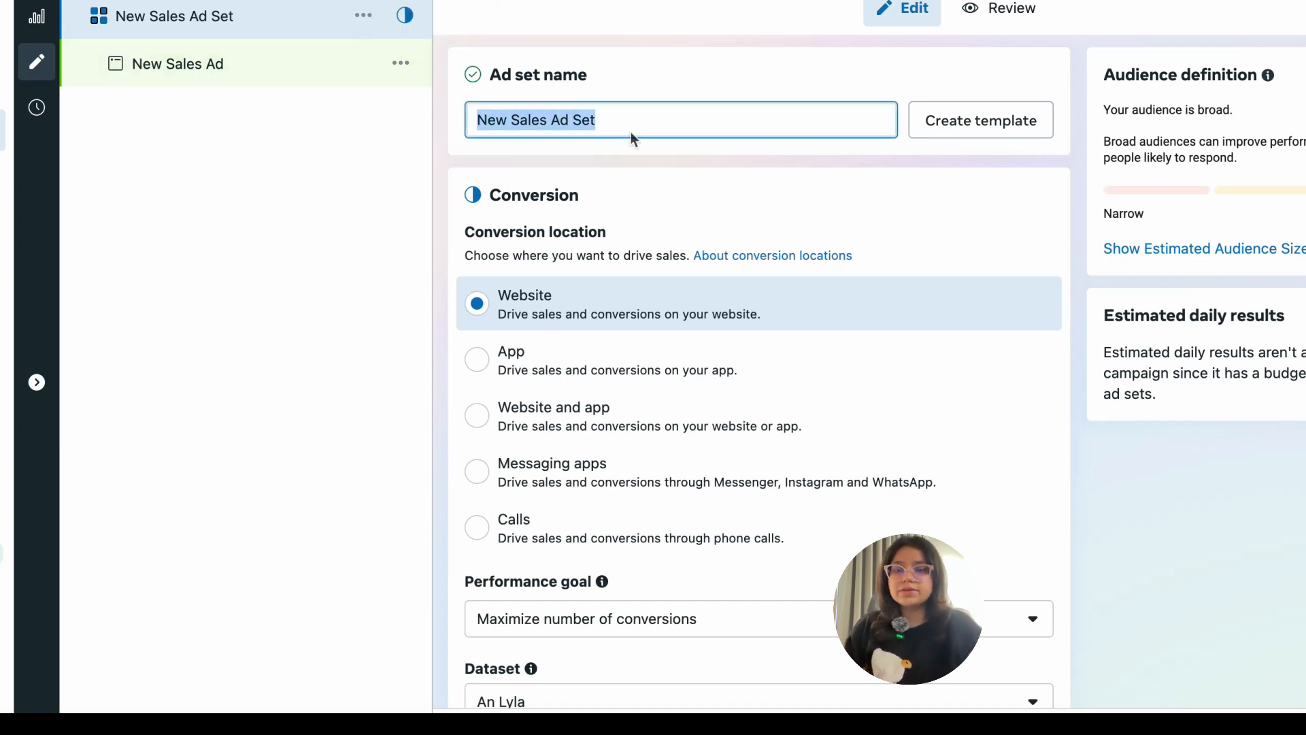
{"action": "type", "text": "1"}
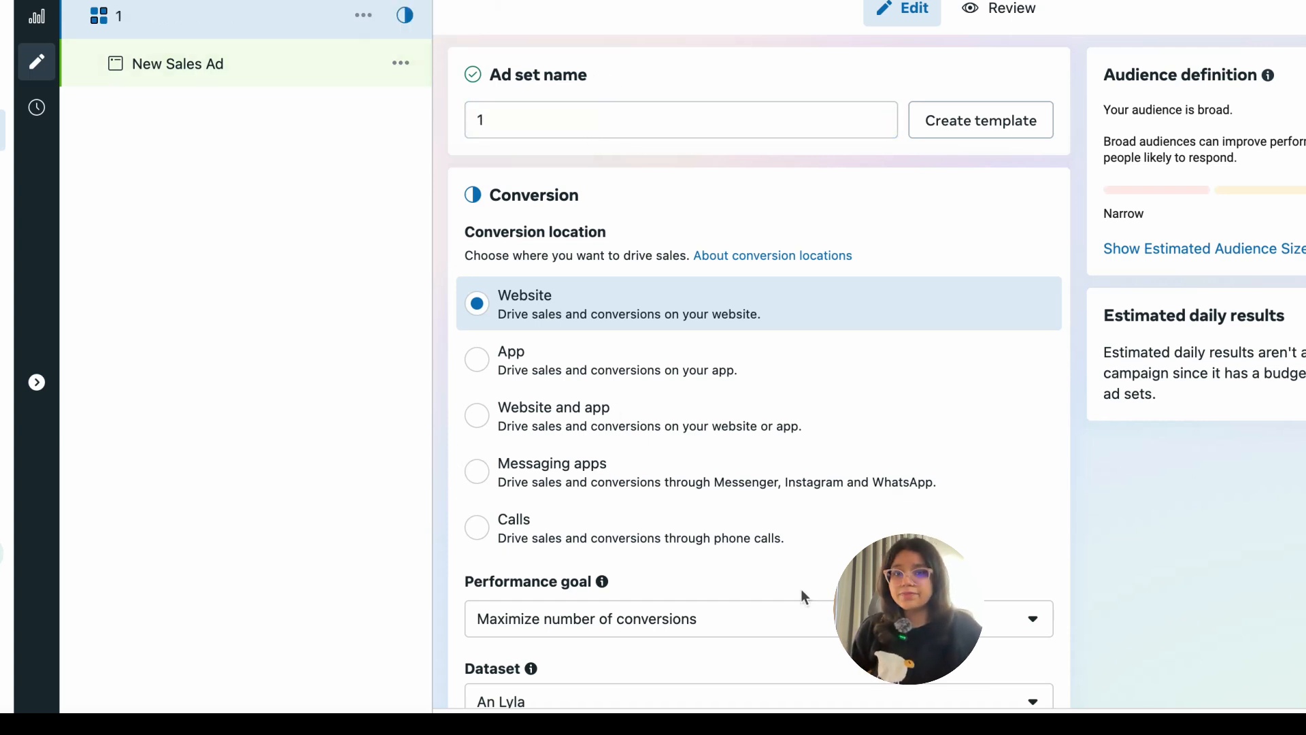
- Choose Purchase as the conversion event for the prospecting ad set
{"action": "scroll", "coordinate": [758, 522], "scroll_direction": "down", "scroll_amount": 1}
{"action": "scroll", "coordinate": [757, 522], "scroll_direction": "down", "scroll_amount": 5}
{"action": "scroll", "coordinate": [474, 186], "scroll_direction": "up", "scroll_amount": 6}
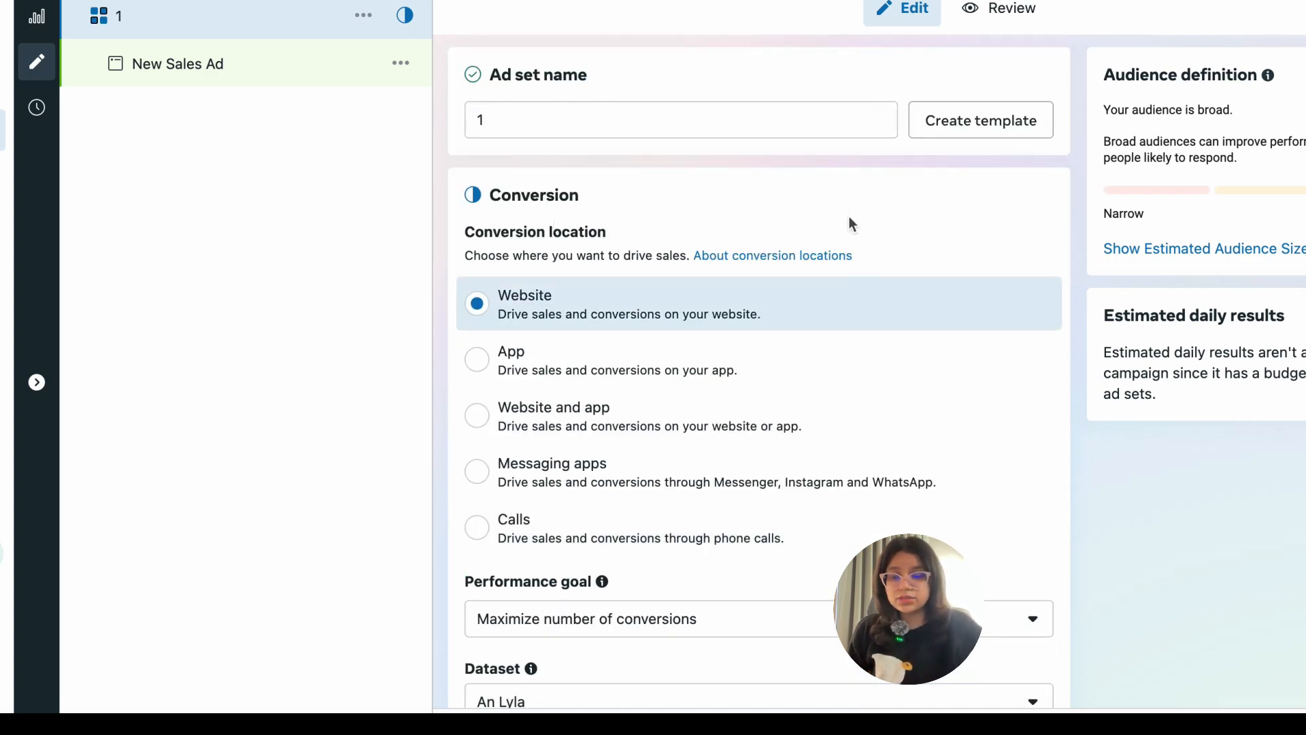
{"action": "scroll", "coordinate": [951, 331], "scroll_direction": "down", "scroll_amount": 3}
{"action": "scroll", "coordinate": [951, 332], "scroll_direction": "down", "scroll_amount": 5}
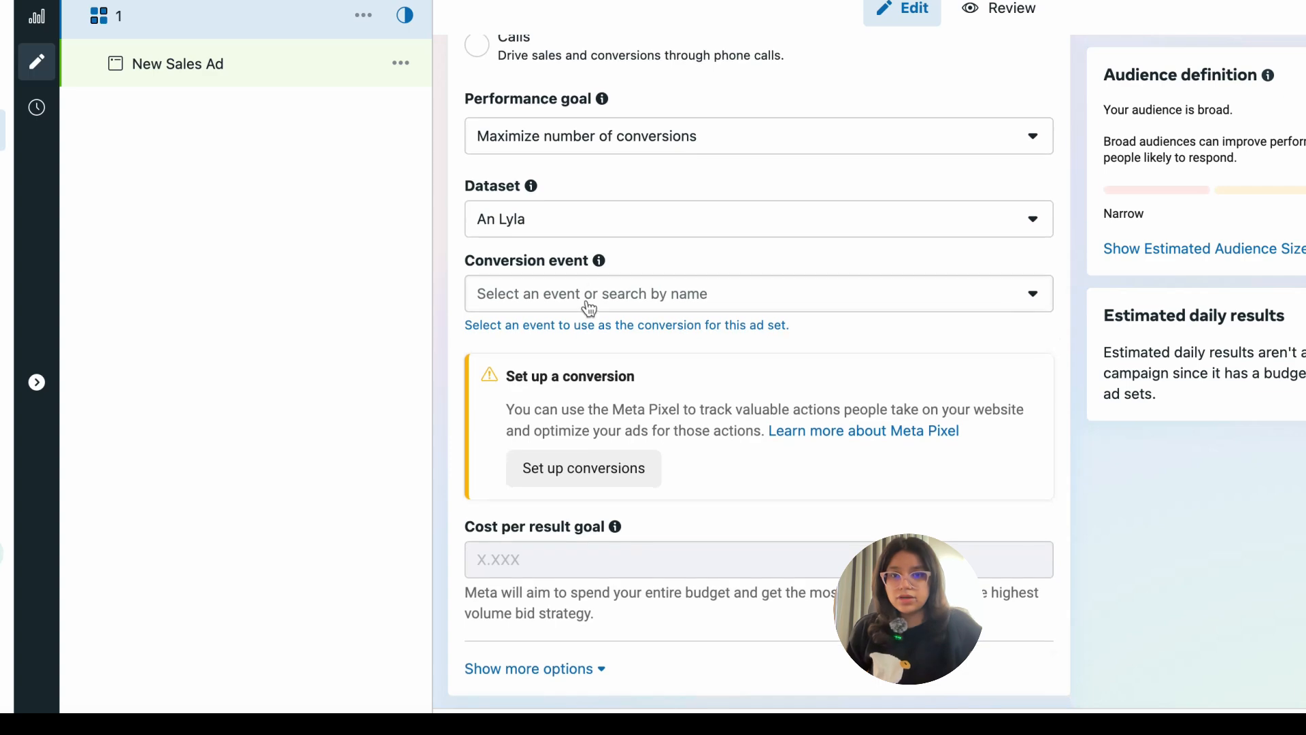
{"action": "left_click", "coordinate": [671, 299]}
{"action": "scroll", "coordinate": [579, 511], "scroll_direction": "down", "scroll_amount": 2}
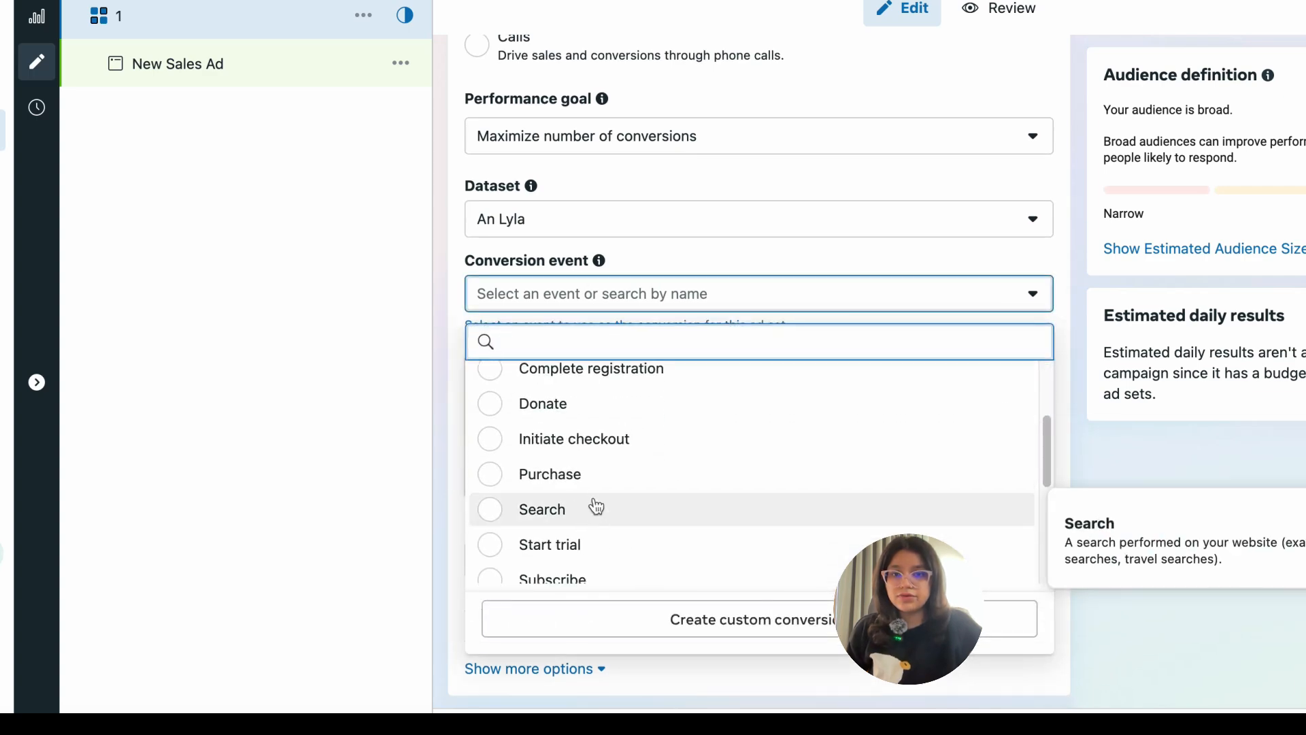
{"action": "left_click", "coordinate": [565, 476]}
- Switch the ad set from Advantage+ audience to the original audience options and check its targeting and placements
{"action": "scroll", "coordinate": [655, 522], "scroll_direction": "down", "scroll_amount": 6}
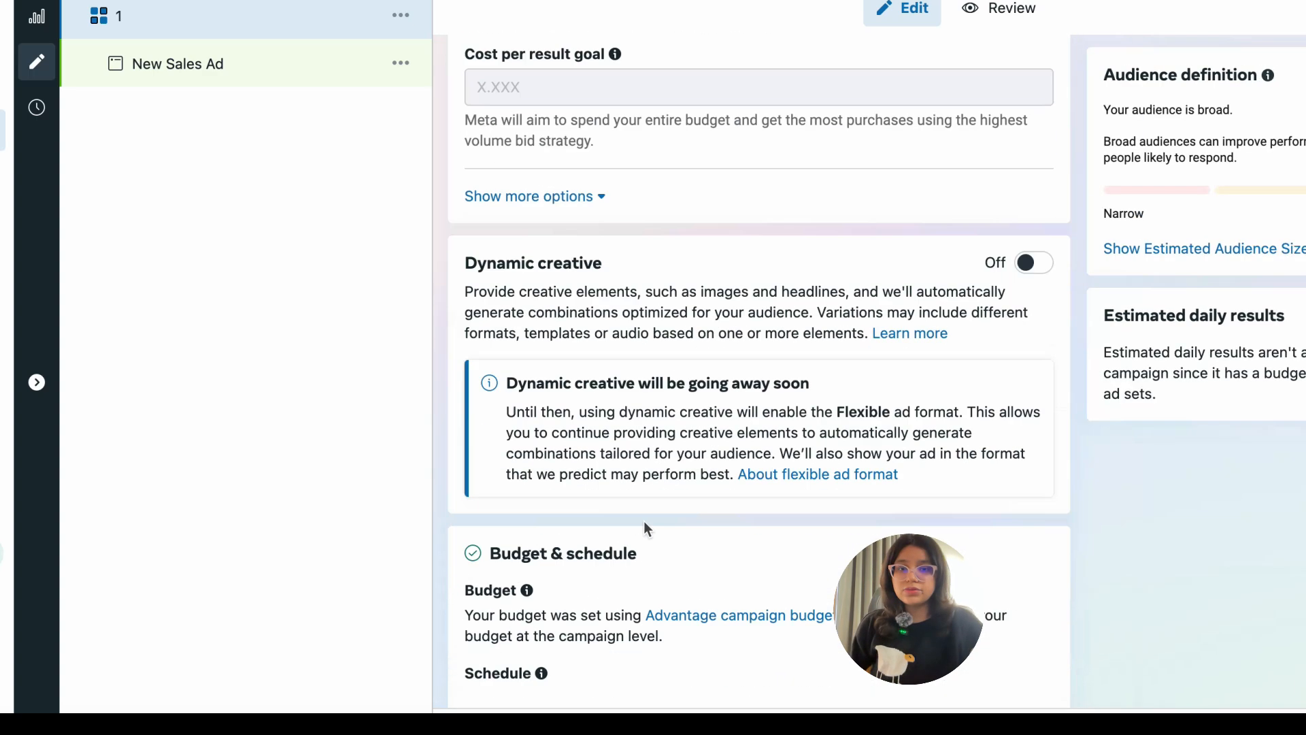
{"action": "scroll", "coordinate": [646, 528], "scroll_direction": "down", "scroll_amount": 10}
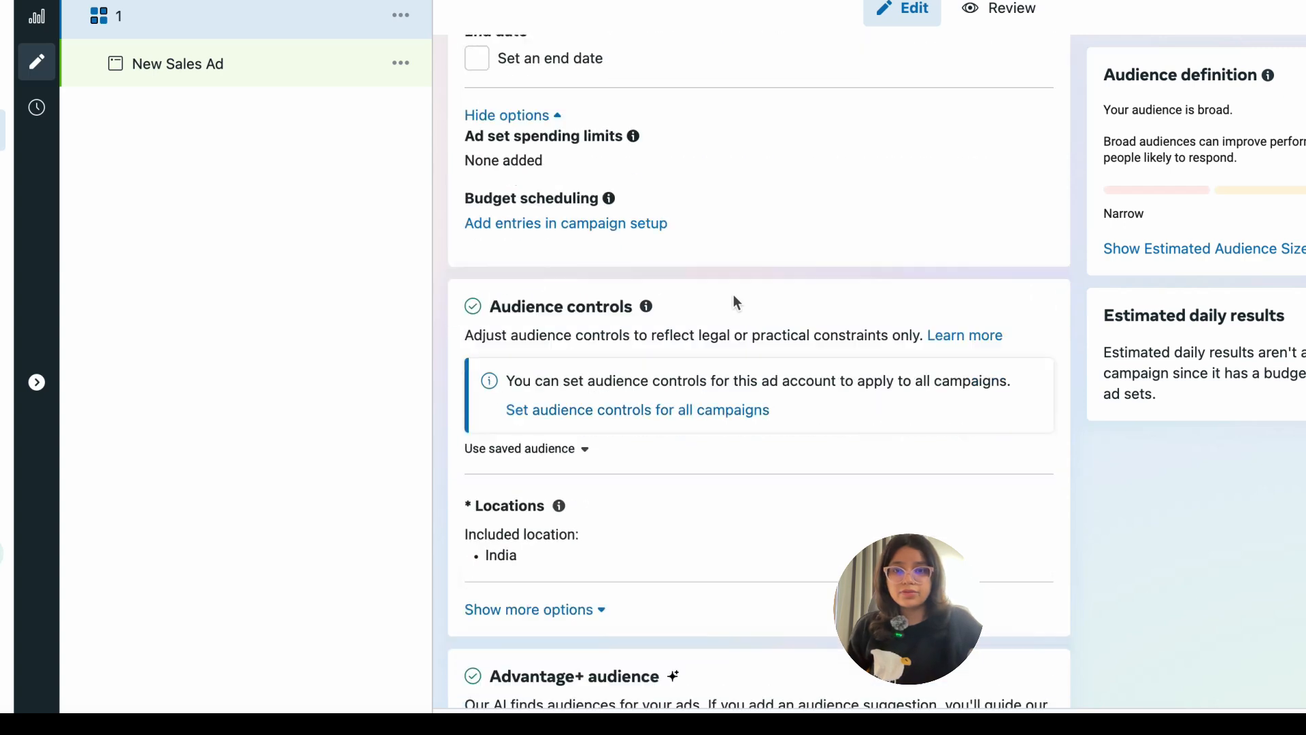
{"action": "scroll", "coordinate": [734, 296], "scroll_direction": "down", "scroll_amount": 5}
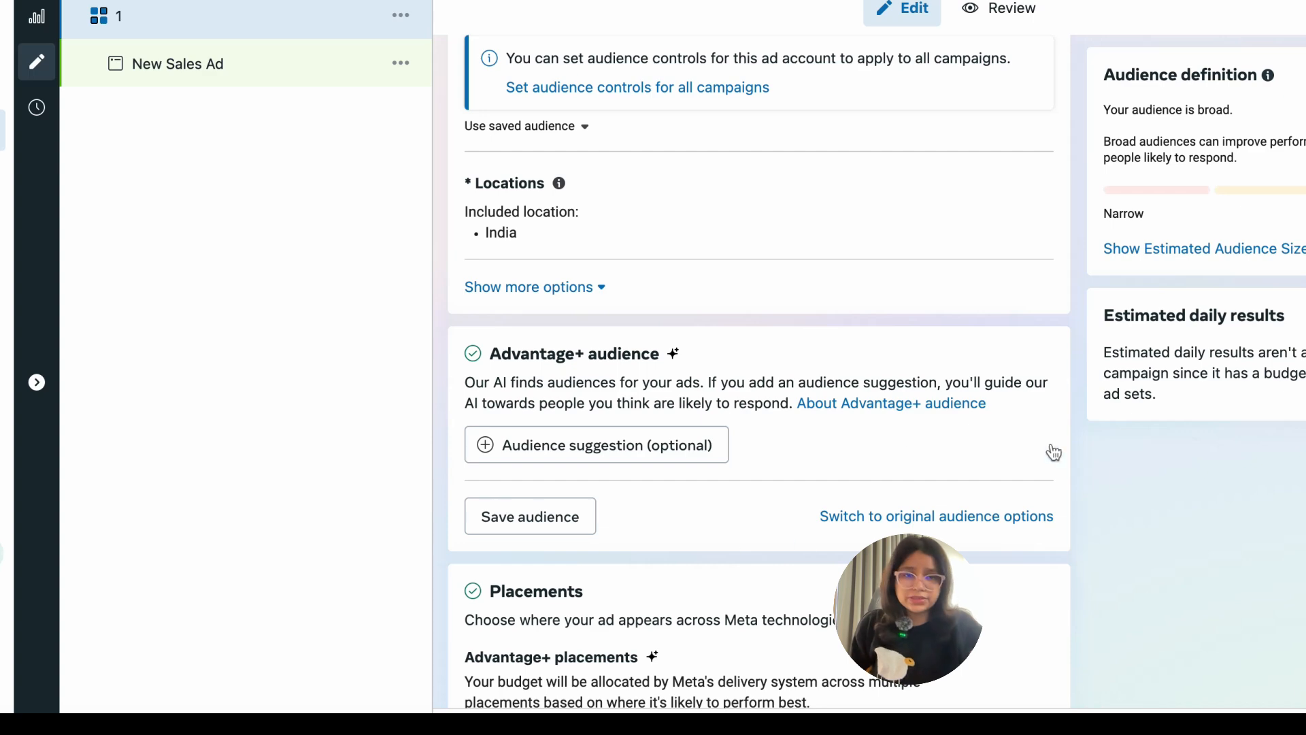
{"action": "left_click", "coordinate": [998, 526]}
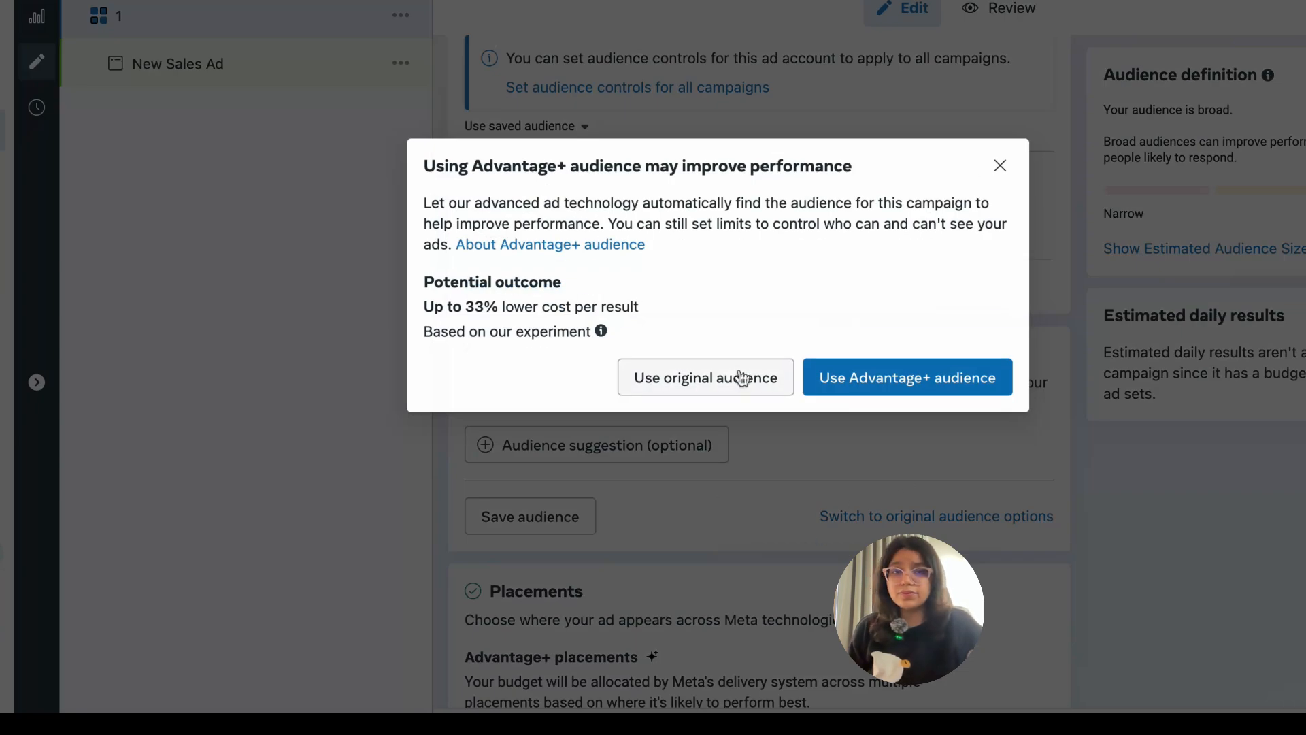
{"action": "left_click", "coordinate": [740, 399]}
{"action": "scroll", "coordinate": [846, 446], "scroll_direction": "down", "scroll_amount": 10}
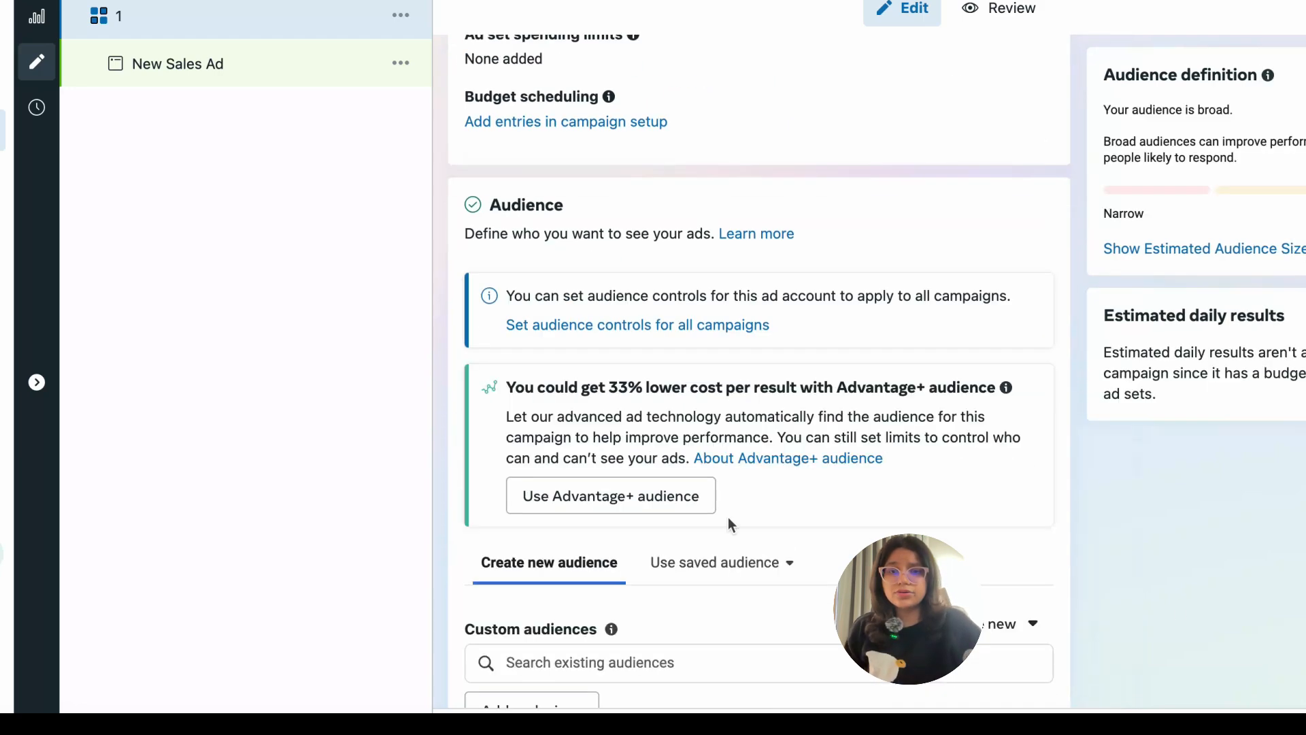
{"action": "scroll", "coordinate": [728, 402], "scroll_direction": "down", "scroll_amount": 3}
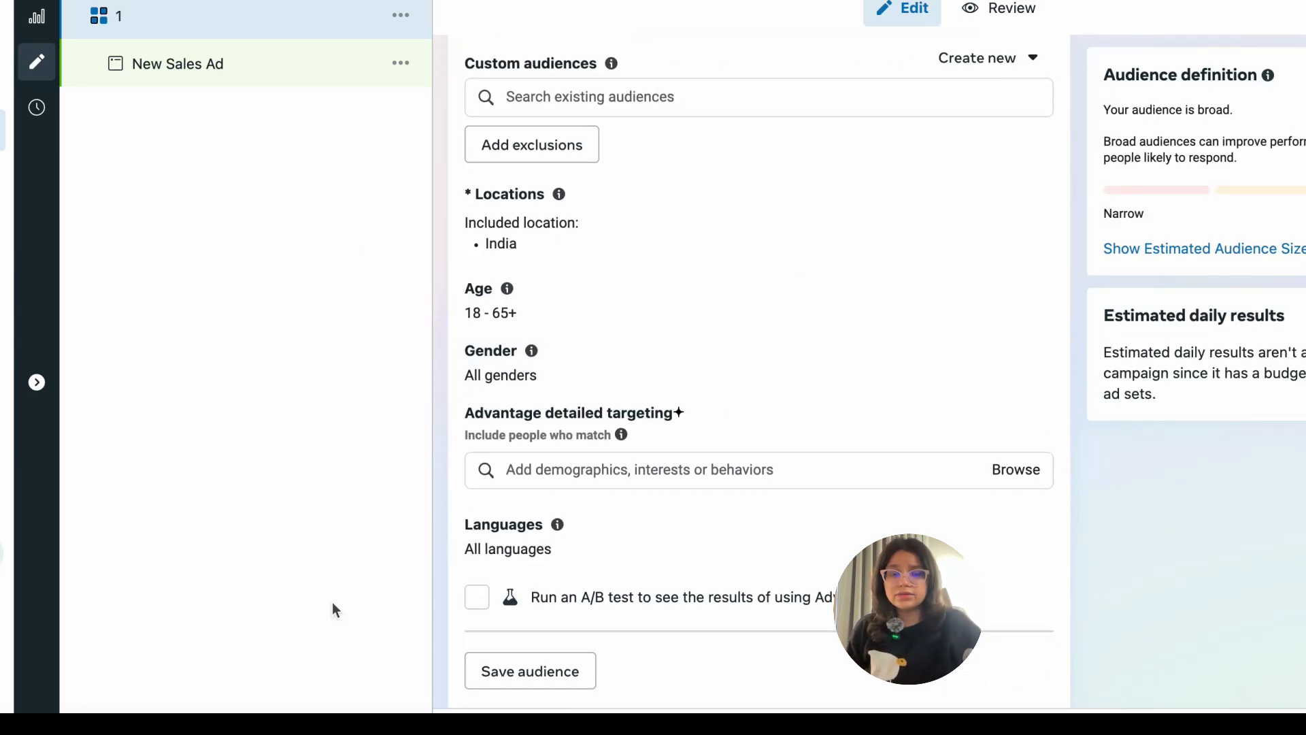
{"action": "scroll", "coordinate": [1050, 409], "scroll_direction": "down", "scroll_amount": 4}
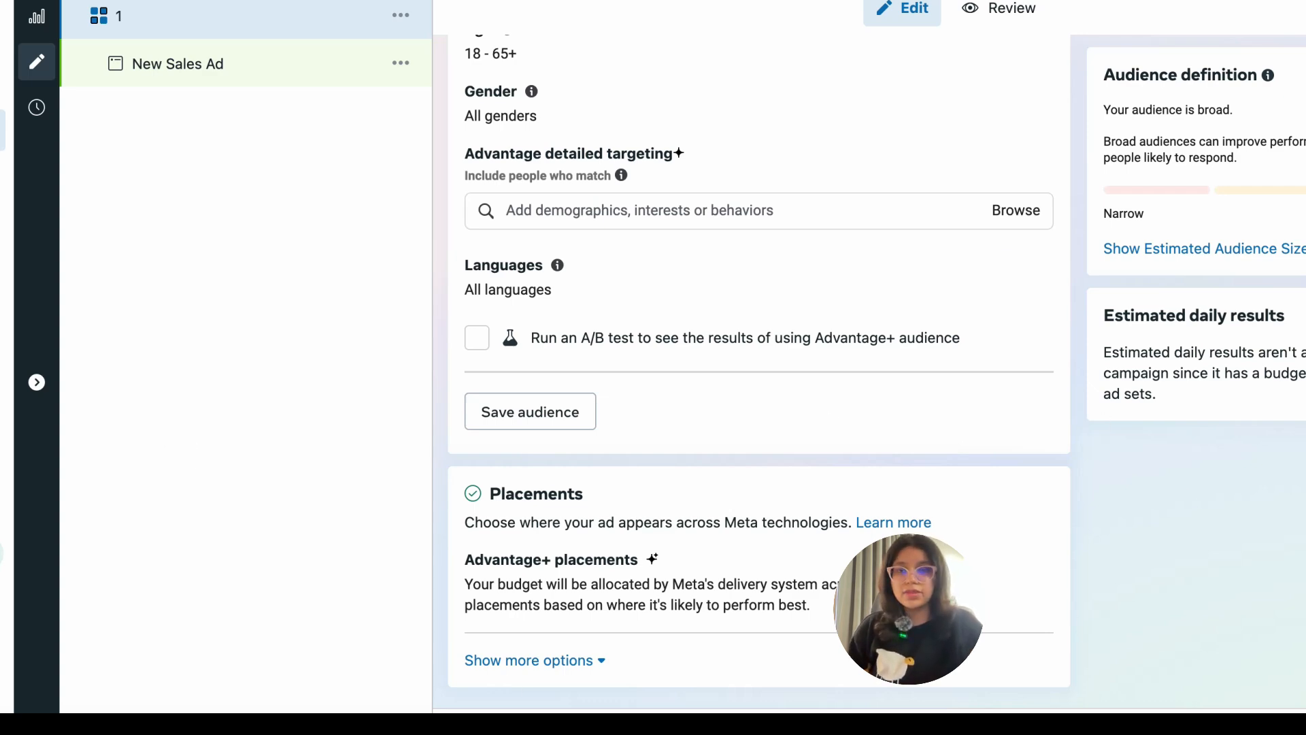
- Open the New Sales Ad in the prospecting ad set and rename it "1"
{"action": "left_click", "coordinate": [236, 78]}
{"action": "scroll", "coordinate": [600, 378], "scroll_direction": "down", "scroll_amount": 4}
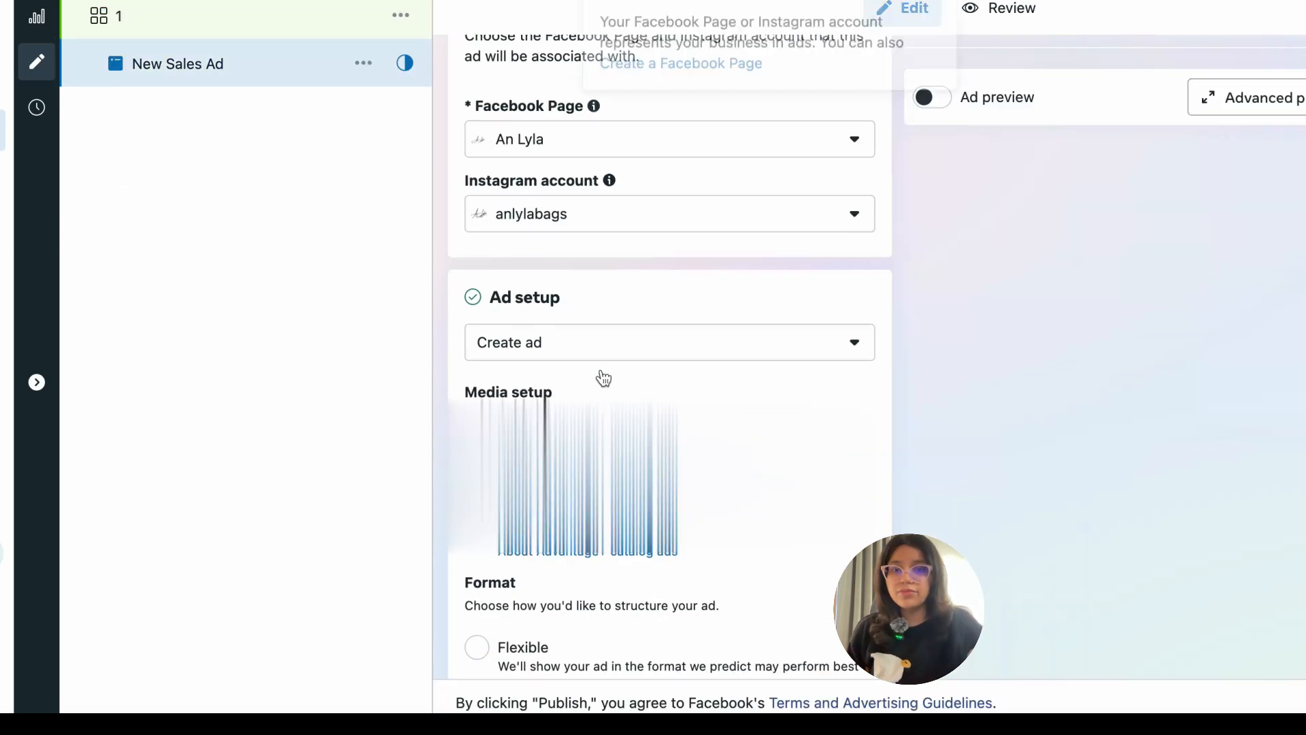
{"action": "scroll", "coordinate": [594, 367], "scroll_direction": "up", "scroll_amount": 4}
{"action": "triple_click", "coordinate": [651, 116]}
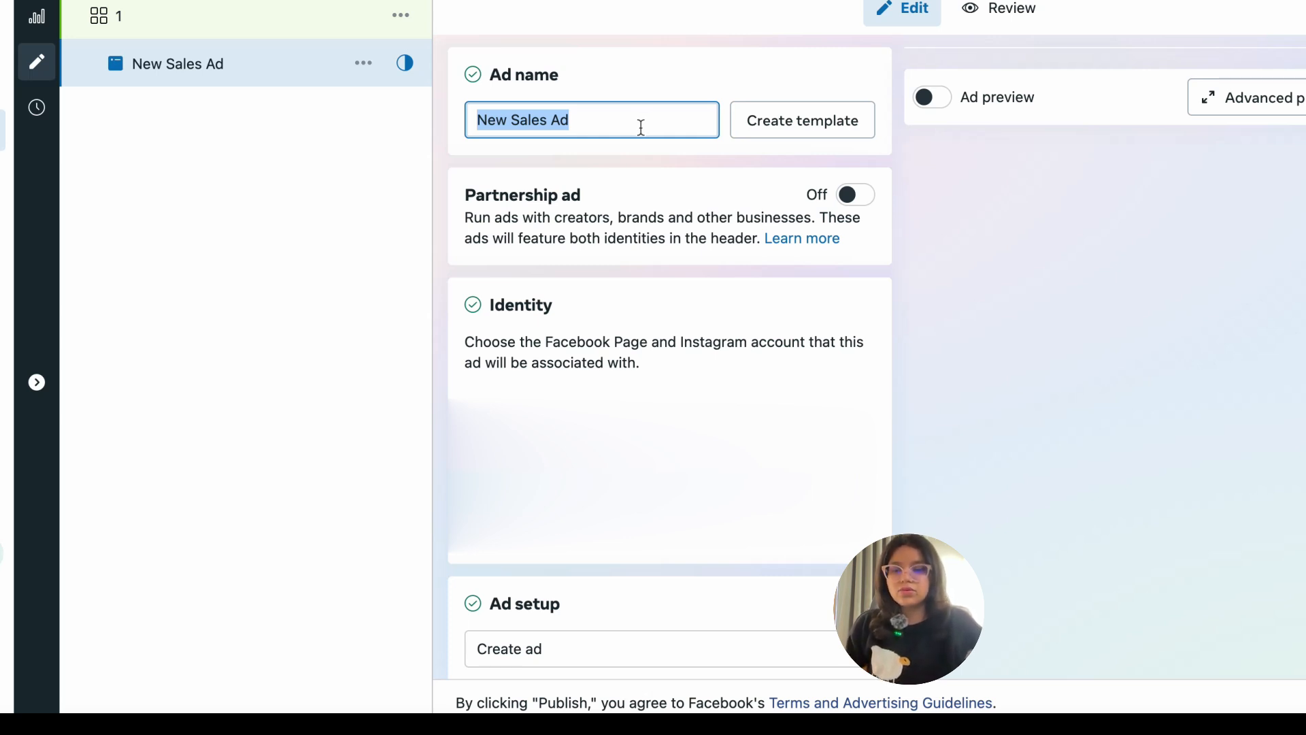
{"action": "type", "text": "1"}
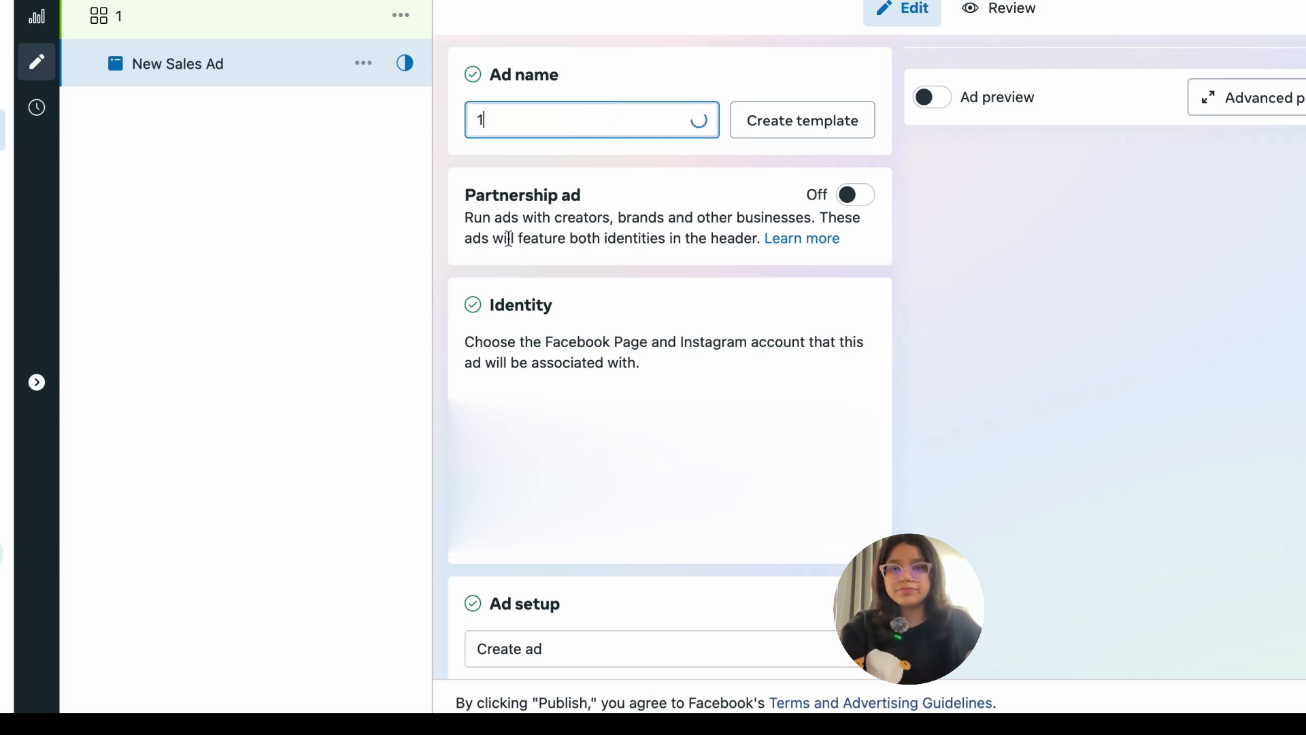
- Quick-duplicate the ad twice within the same ad set, naming the copies "2" and "3"
{"action": "left_click", "coordinate": [374, 70]}
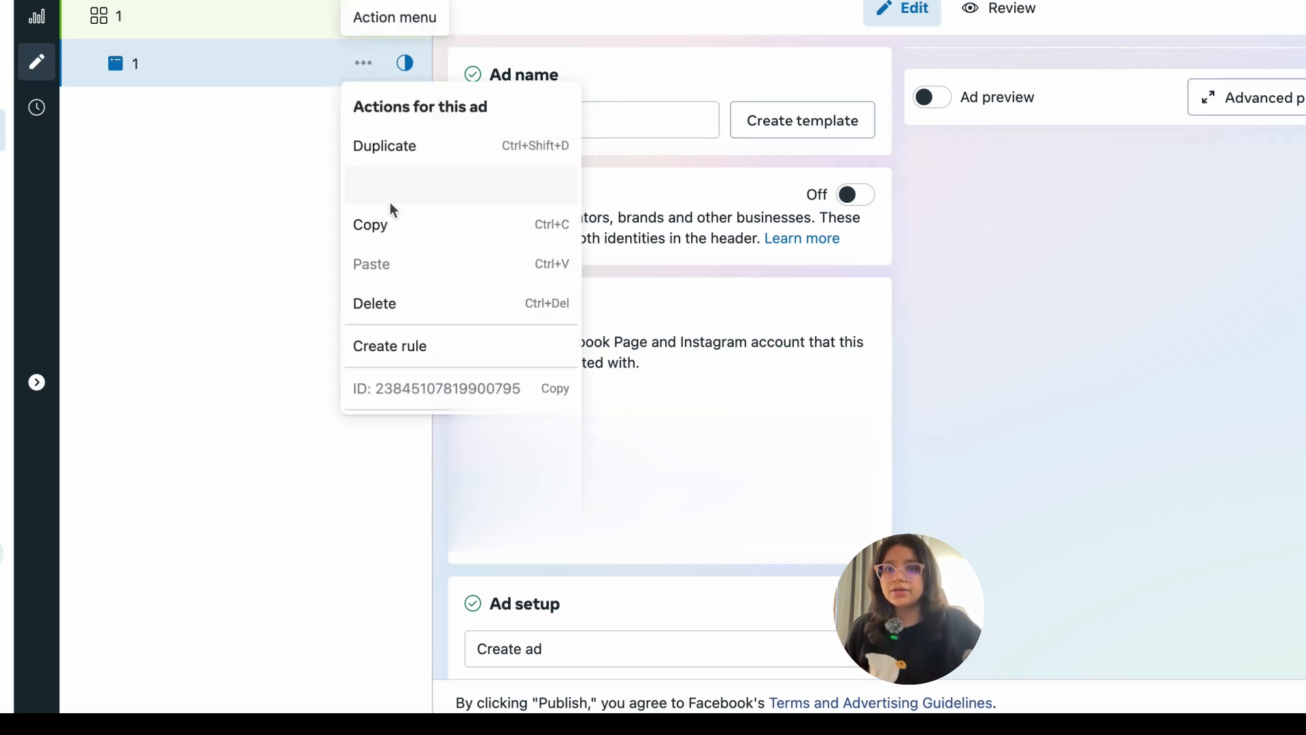
{"action": "left_click", "coordinate": [431, 194]}
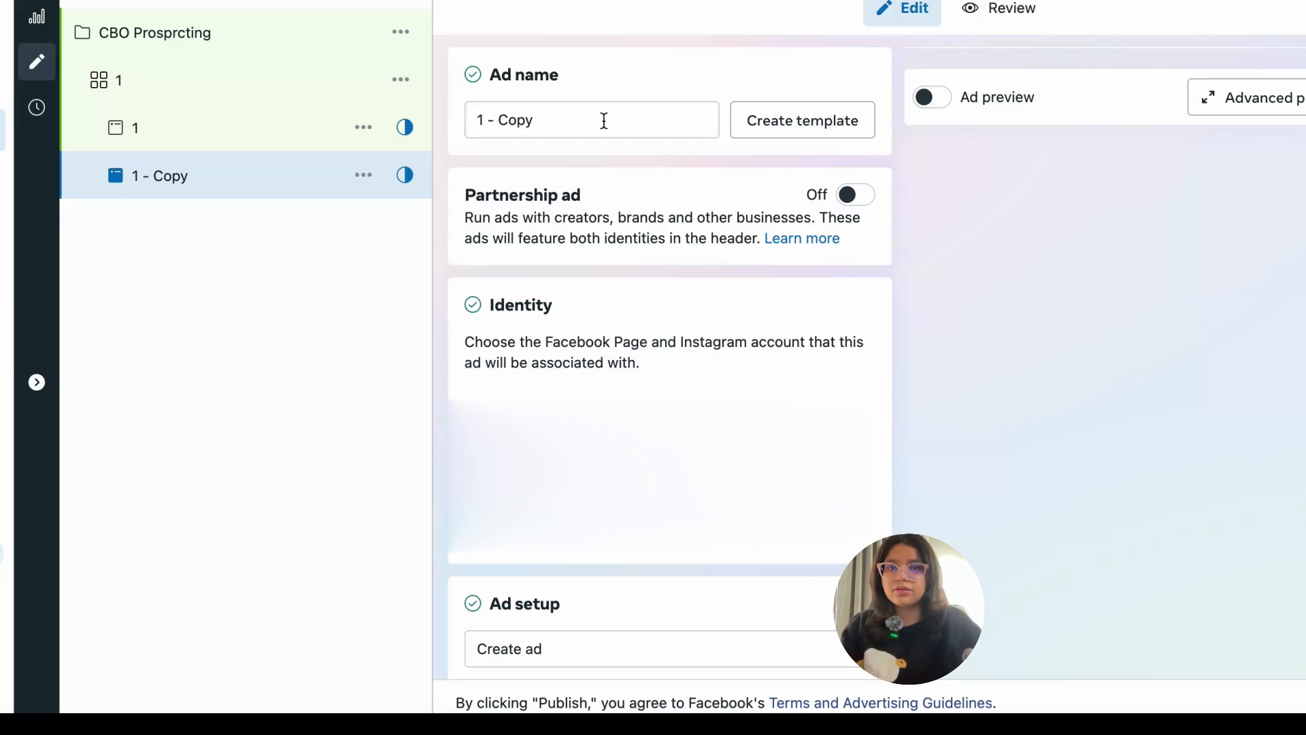
{"action": "type", "text": "2"}
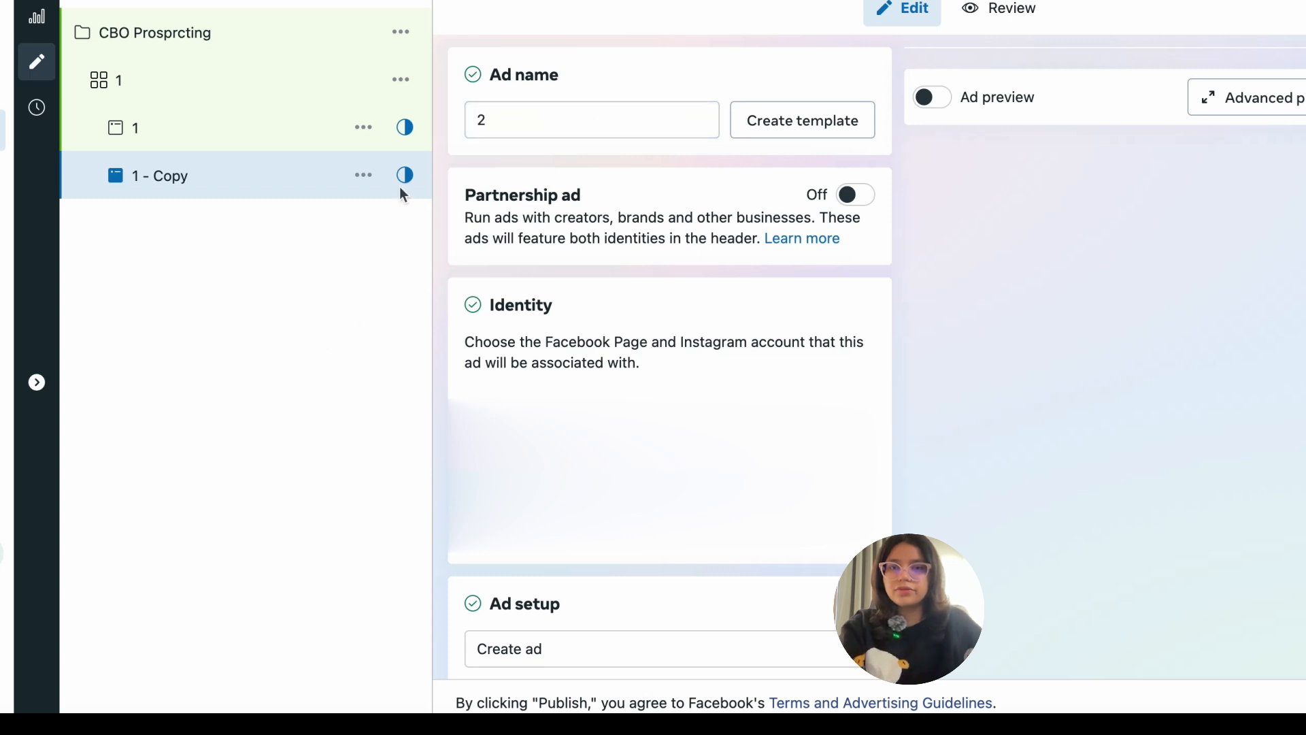
{"action": "left_click", "coordinate": [364, 175]}
{"action": "left_click", "coordinate": [422, 300]}
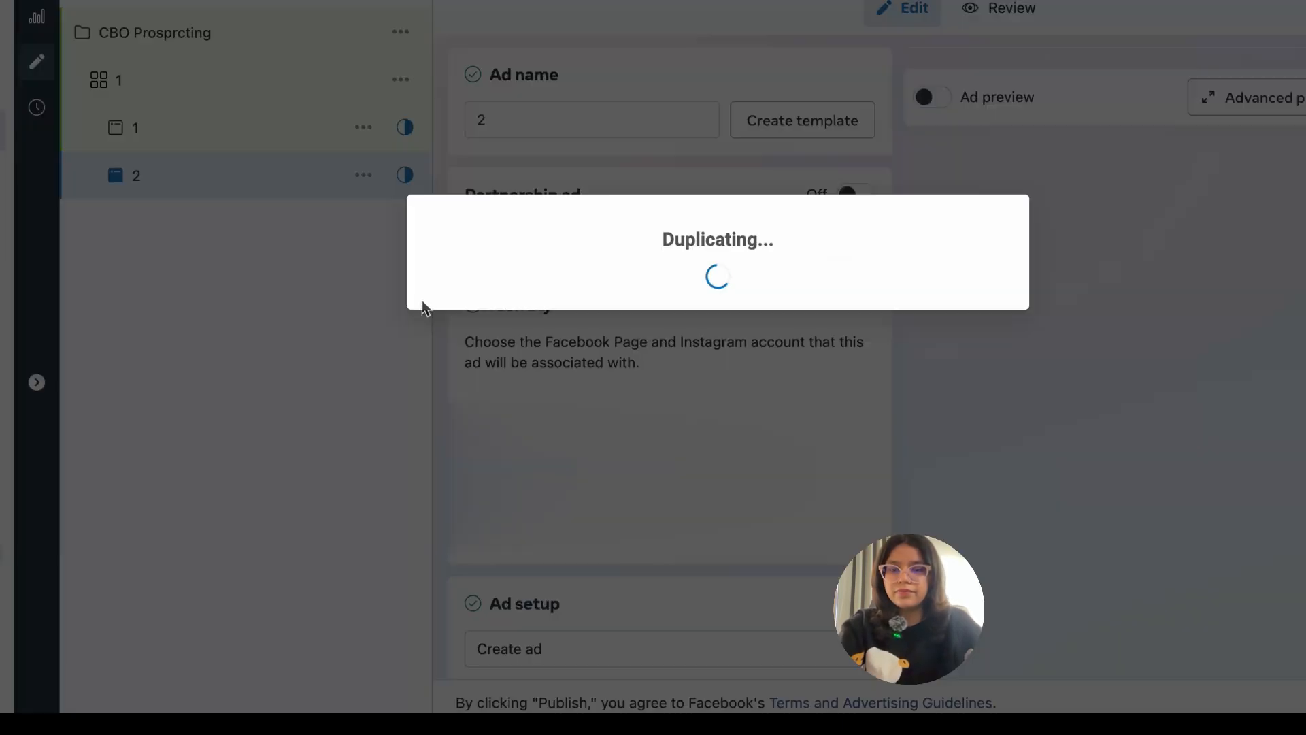
{"action": "type", "text": "3"}
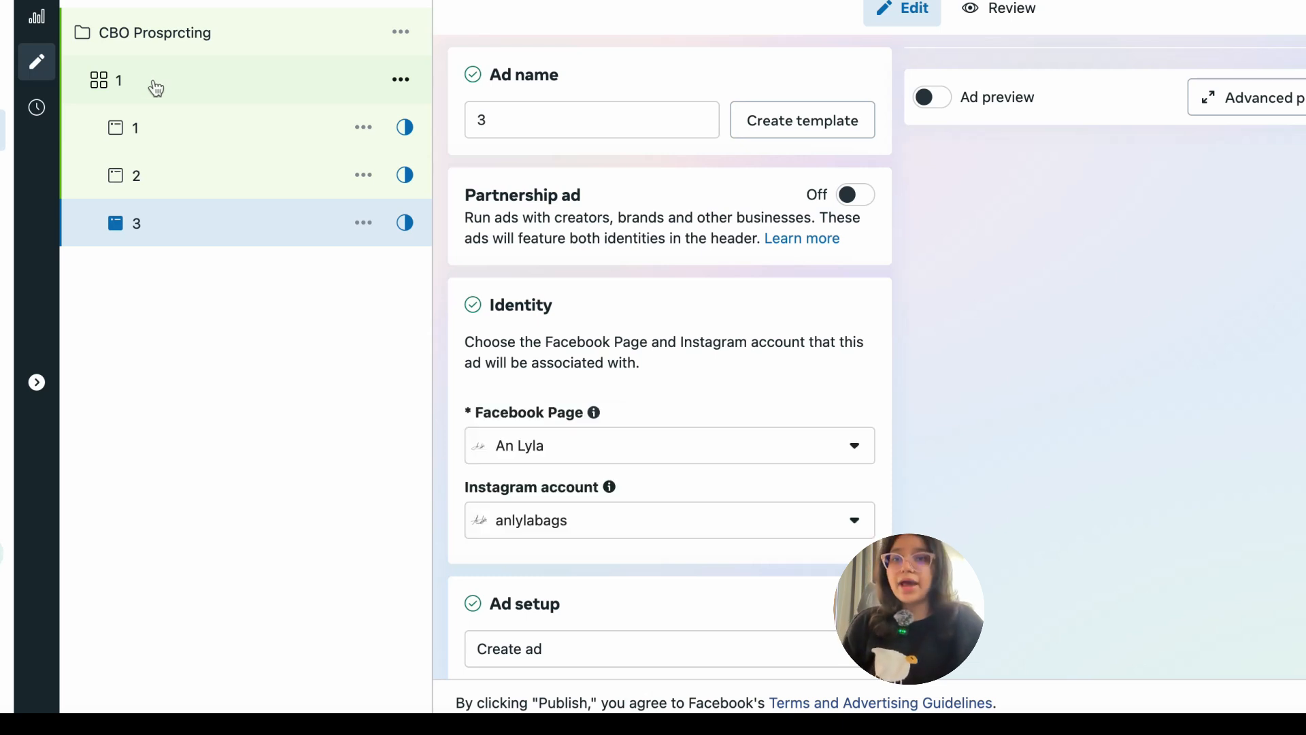
- Rename the prospecting ad set that holds the three ads "Broad Pack 1"
{"action": "left_click", "coordinate": [135, 92]}
{"action": "double_click", "coordinate": [555, 119]}
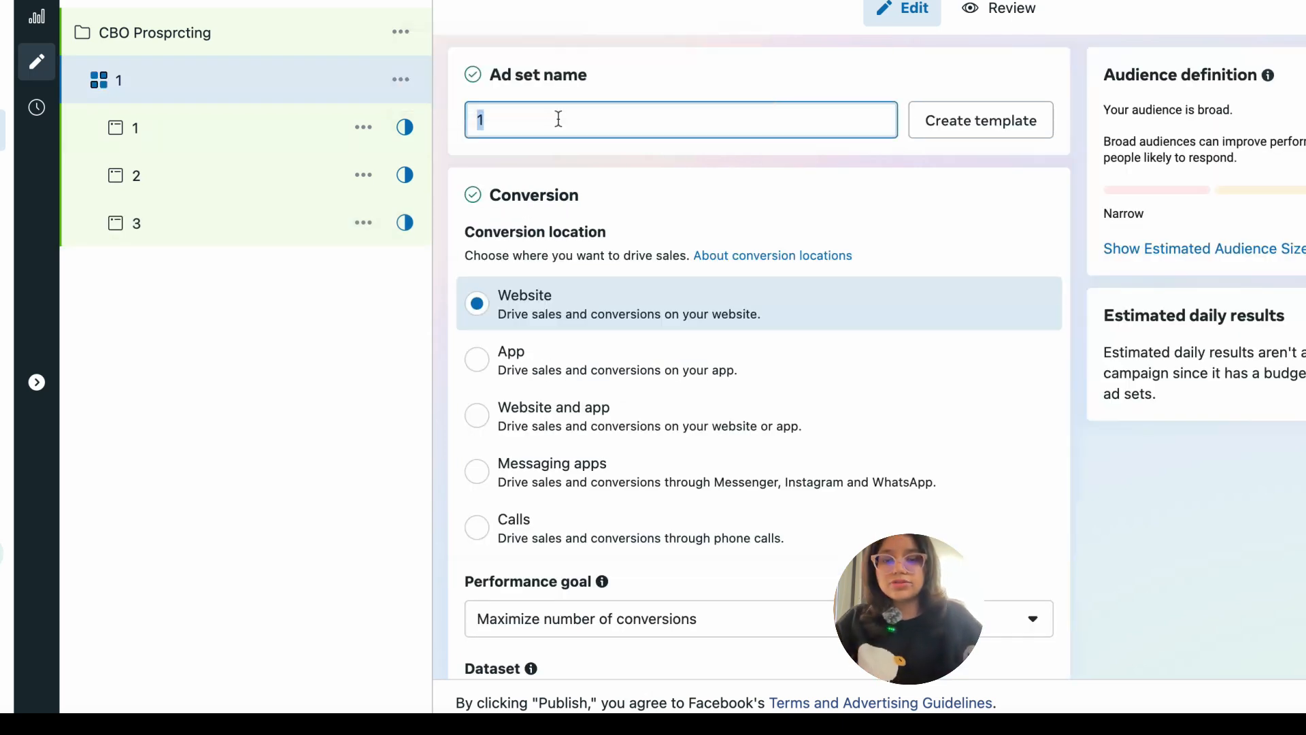
{"action": "type", "text": "b"}
{"action": "key", "text": "BackSpace"}
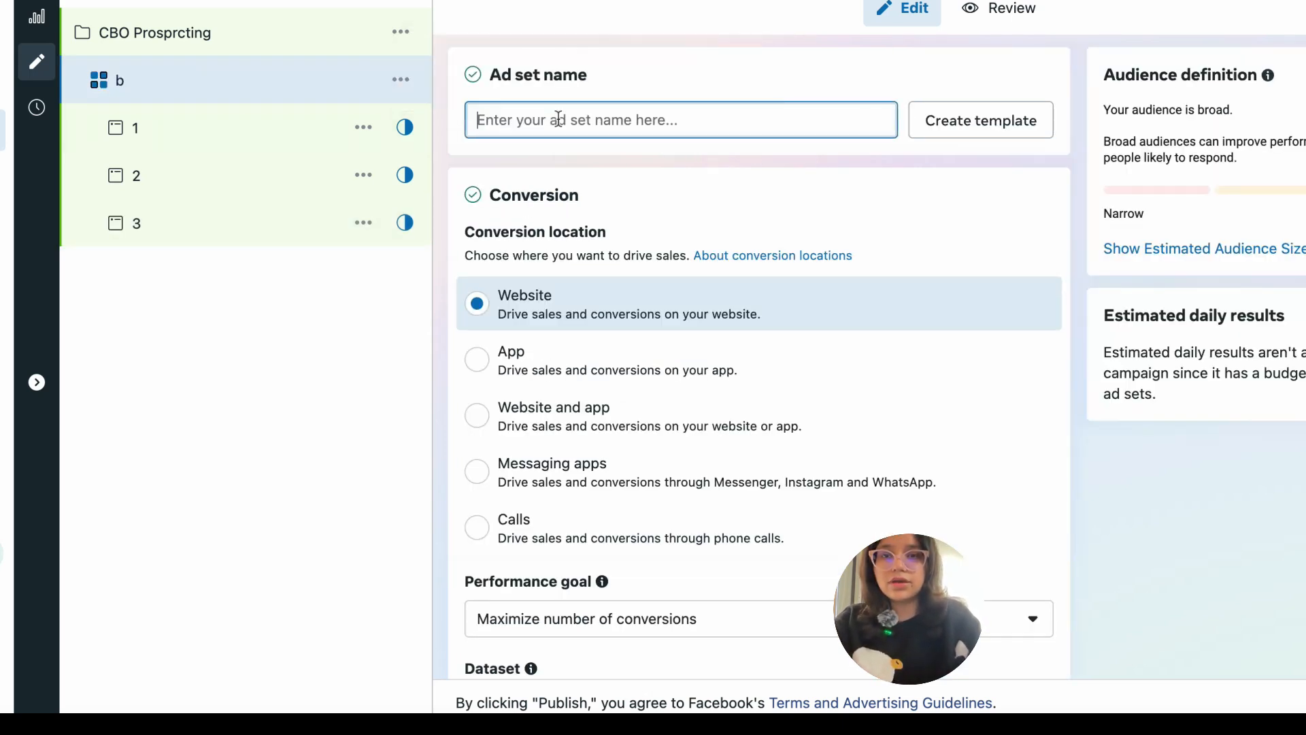
{"action": "type", "text": "BN"}
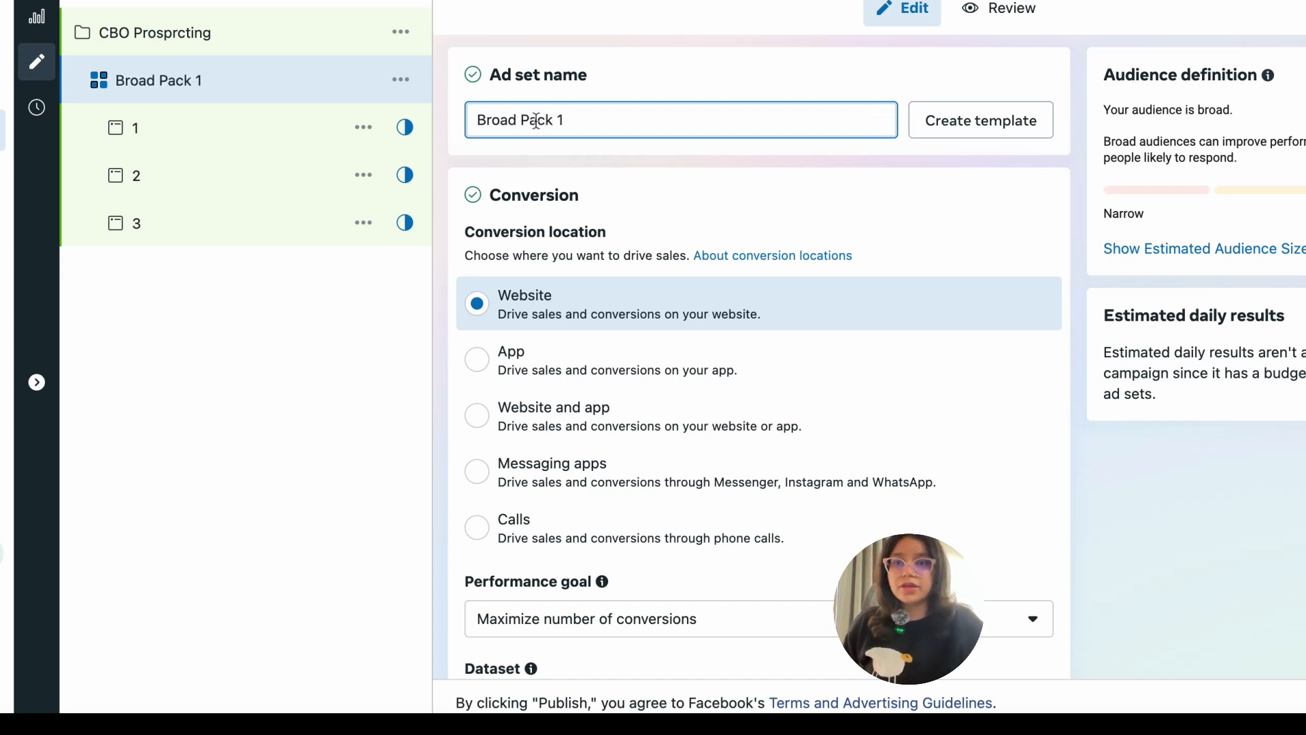
{"action": "left_click", "coordinate": [663, 77]}
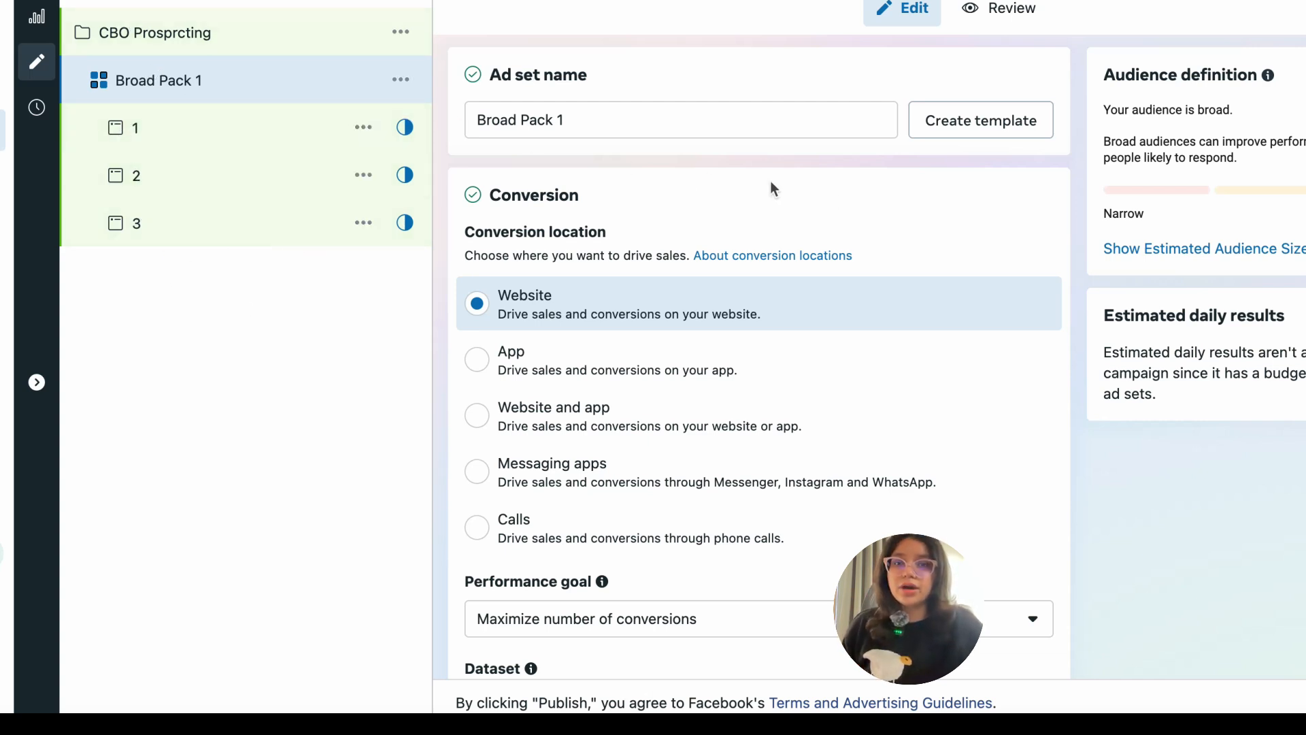
- Check the Broad Pack 1 audience settings and ads, and quick-duplicate the whole ad set
{"action": "scroll", "coordinate": [779, 300], "scroll_direction": "down", "scroll_amount": 10}
{"action": "scroll", "coordinate": [779, 300], "scroll_direction": "up", "scroll_amount": 8}
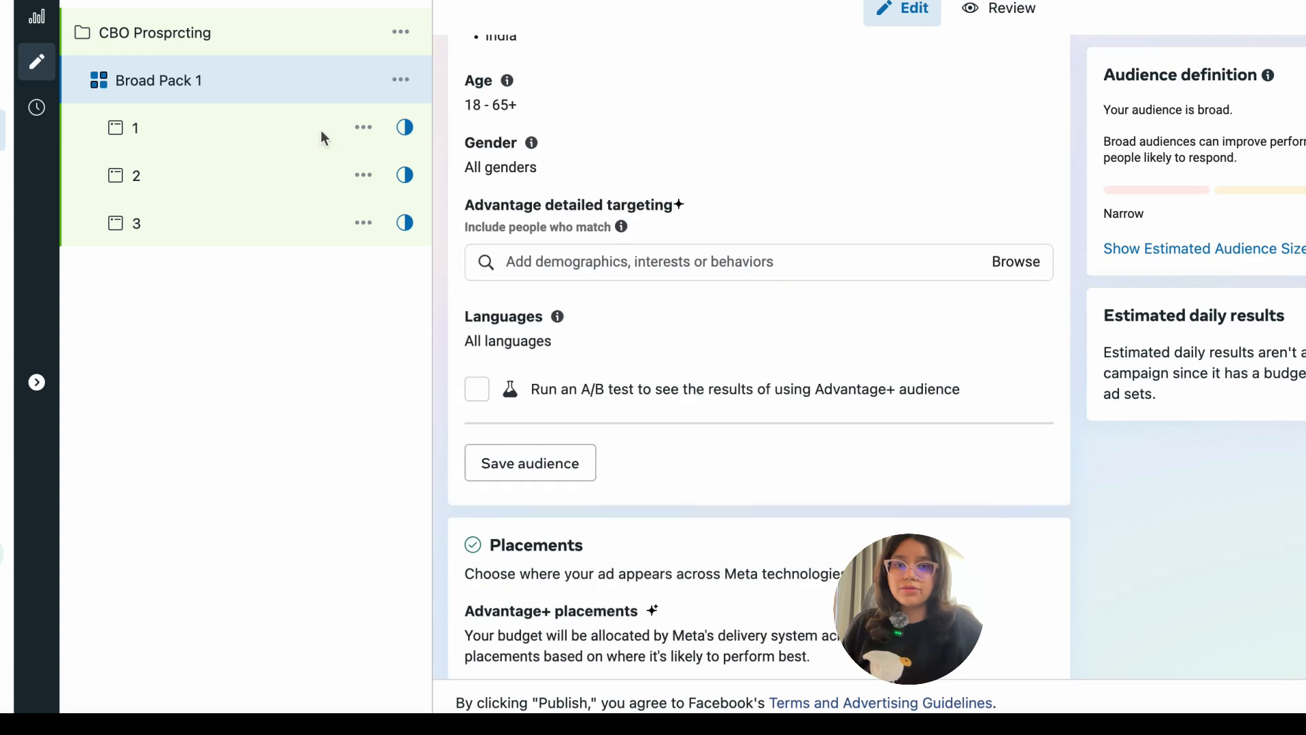
{"action": "left_click", "coordinate": [216, 131]}
{"action": "left_click", "coordinate": [208, 192]}
{"action": "left_click", "coordinate": [238, 238]}
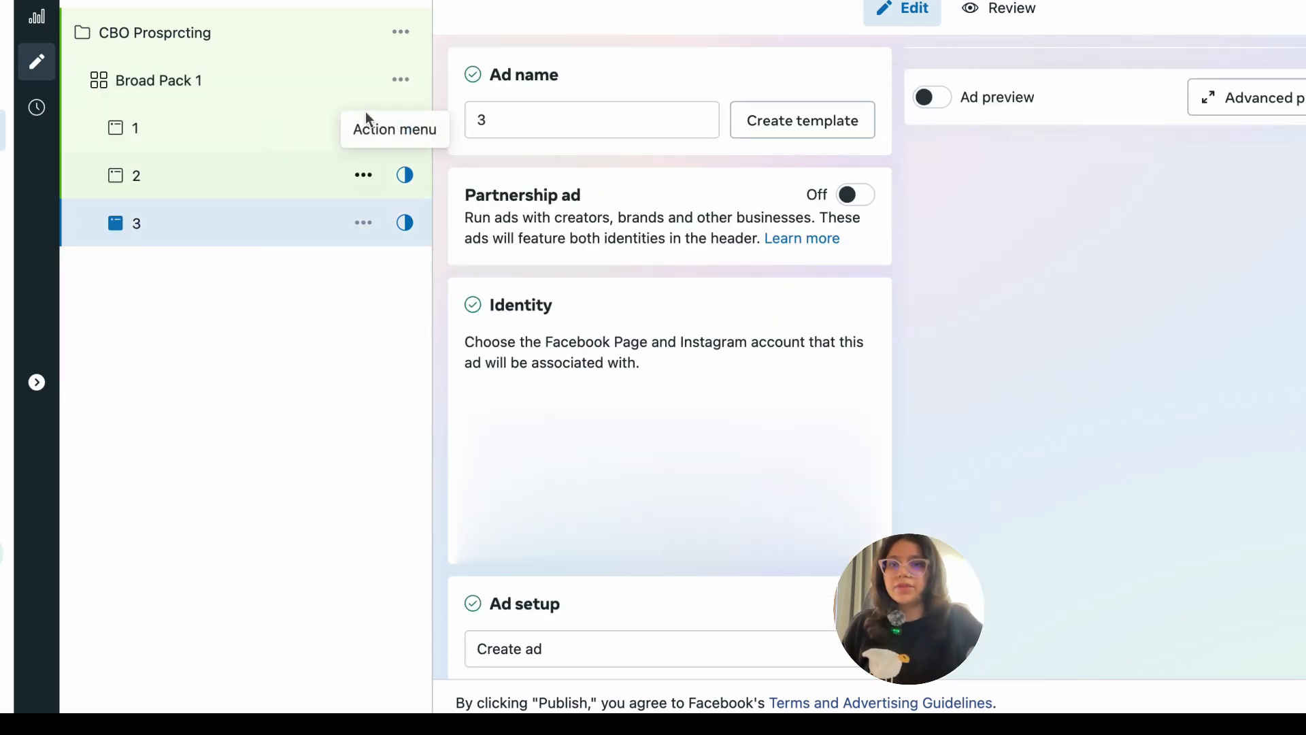
{"action": "left_click", "coordinate": [381, 95]}
{"action": "left_click", "coordinate": [401, 79]}
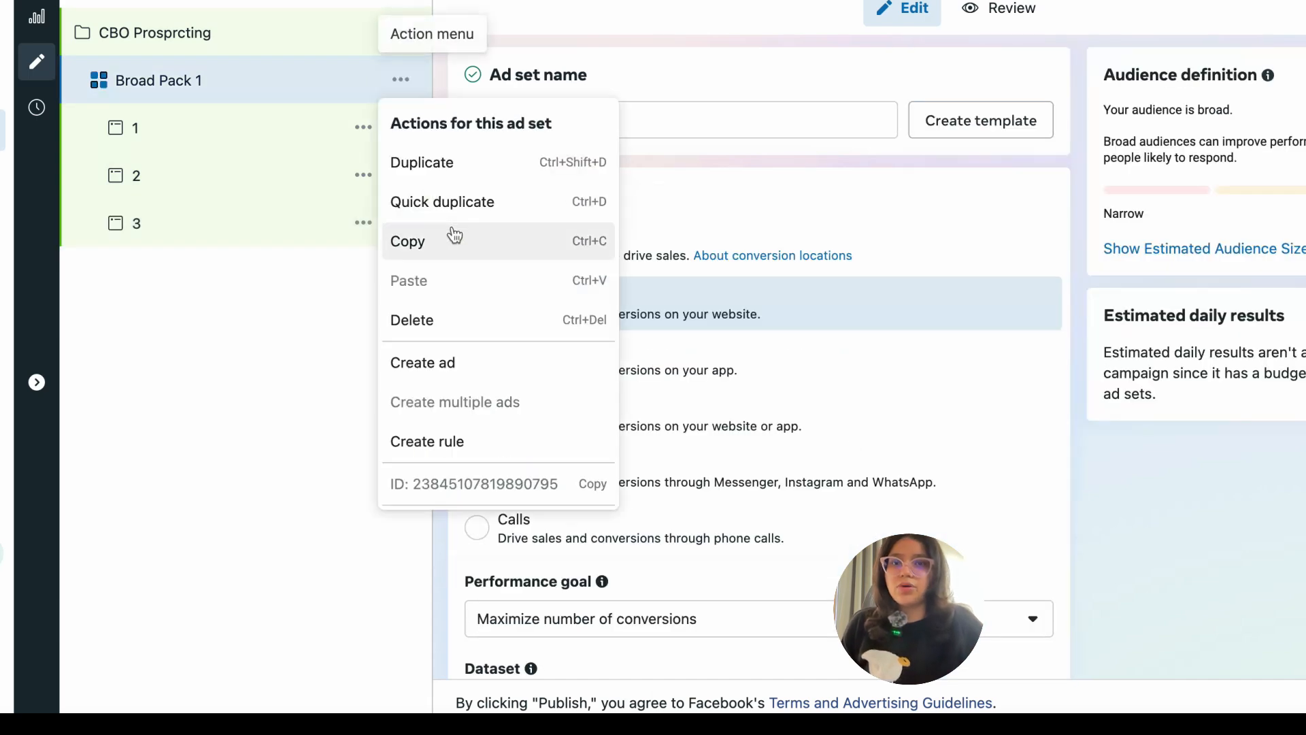
{"action": "left_click", "coordinate": [474, 216]}
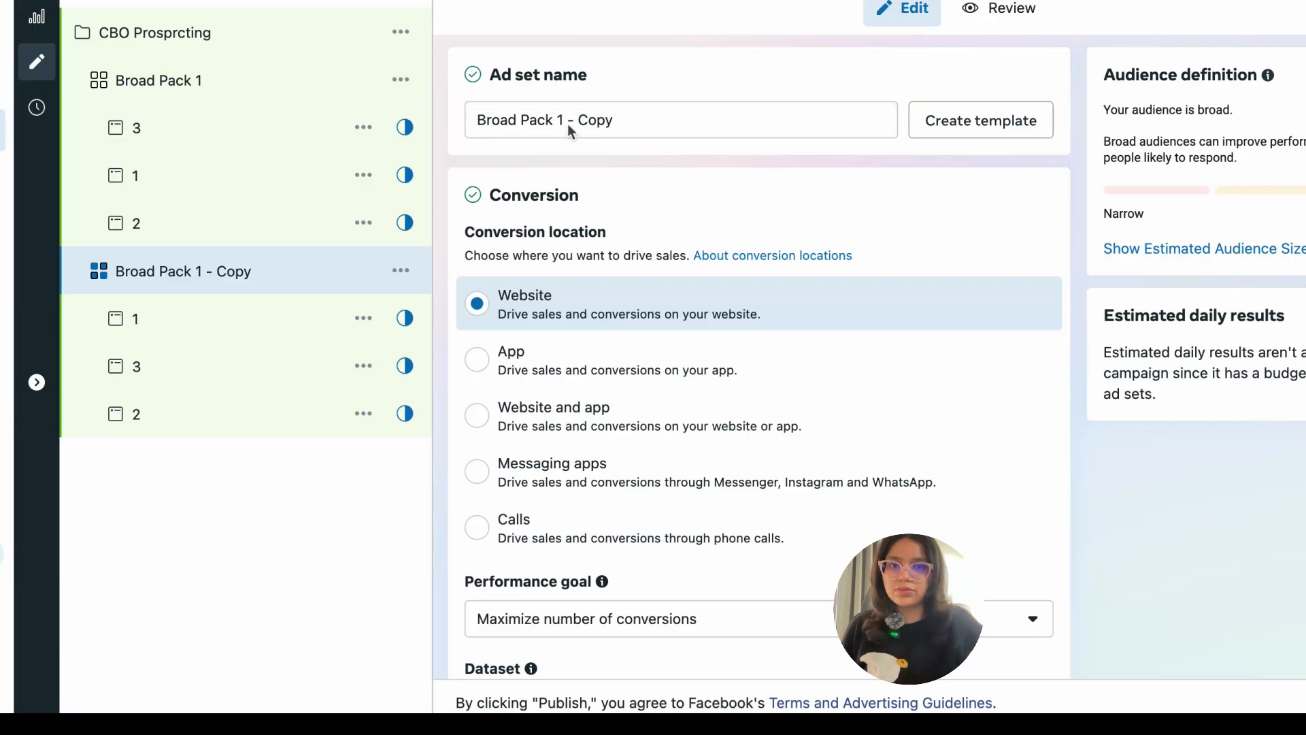
- Rename the copied ad set "Broad Pack 2" and look through its three ads
{"action": "left_click_drag", "start_coordinate": [554, 120], "coordinate": [738, 124]}
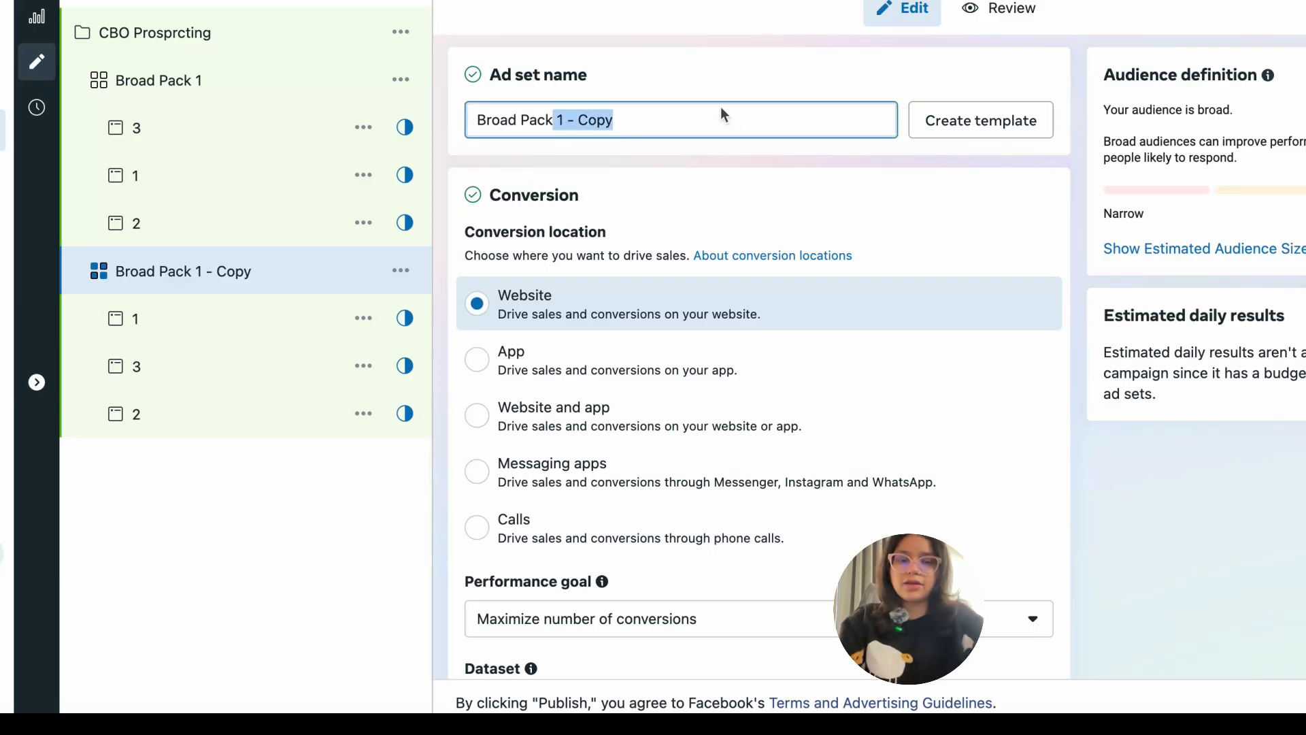
{"action": "key", "text": "BackSpace"}
{"action": "type", "text": "2"}
{"action": "left_click", "coordinate": [207, 561]}
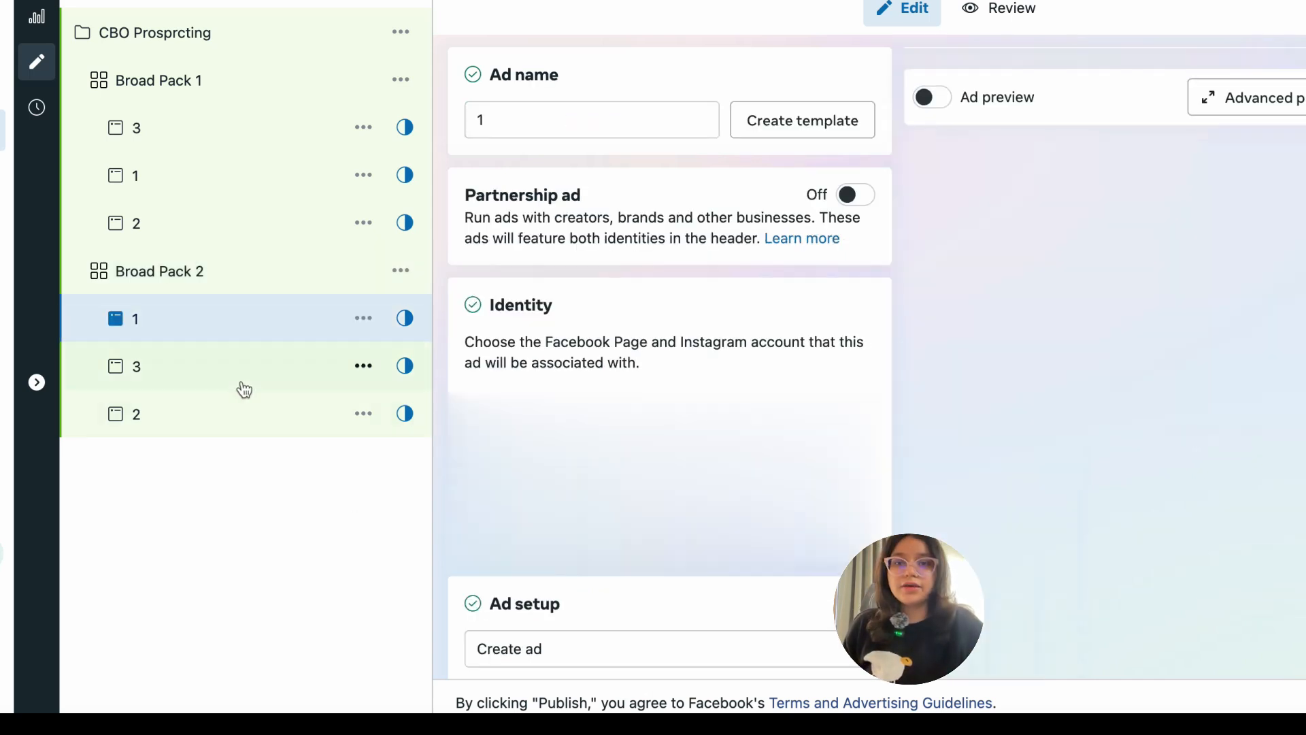
{"action": "left_click", "coordinate": [242, 385]}
{"action": "left_click", "coordinate": [244, 427]}
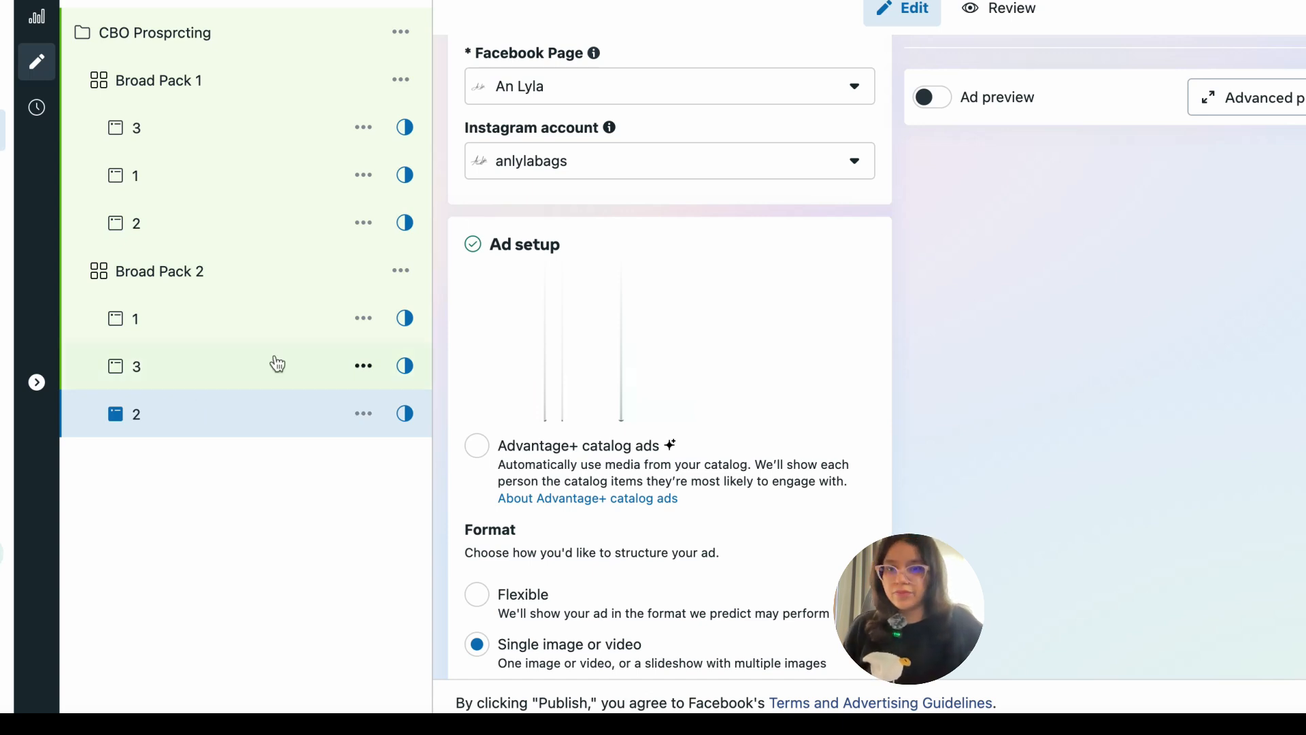
- Quick-duplicate the Broad Pack 2 ad set and rename the copy "Broad Pack 3"
{"action": "left_click", "coordinate": [400, 271]}
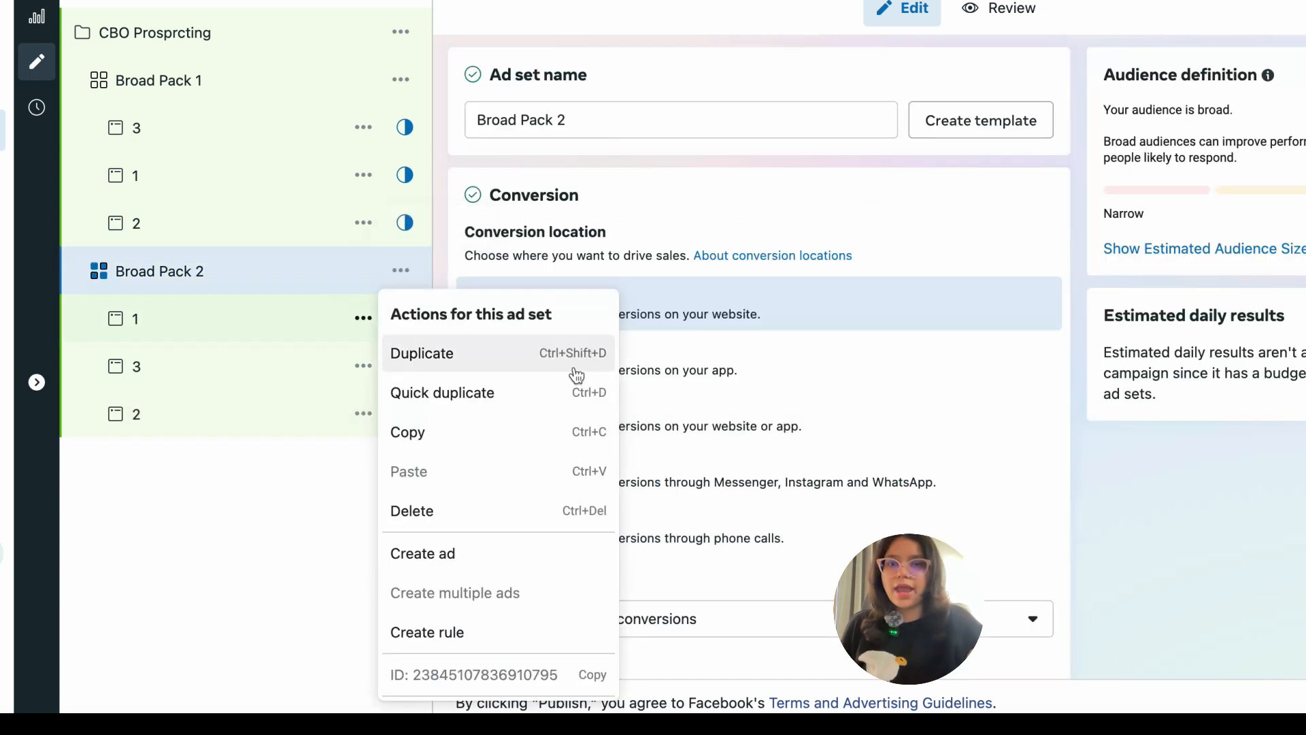
{"action": "left_click", "coordinate": [547, 395]}
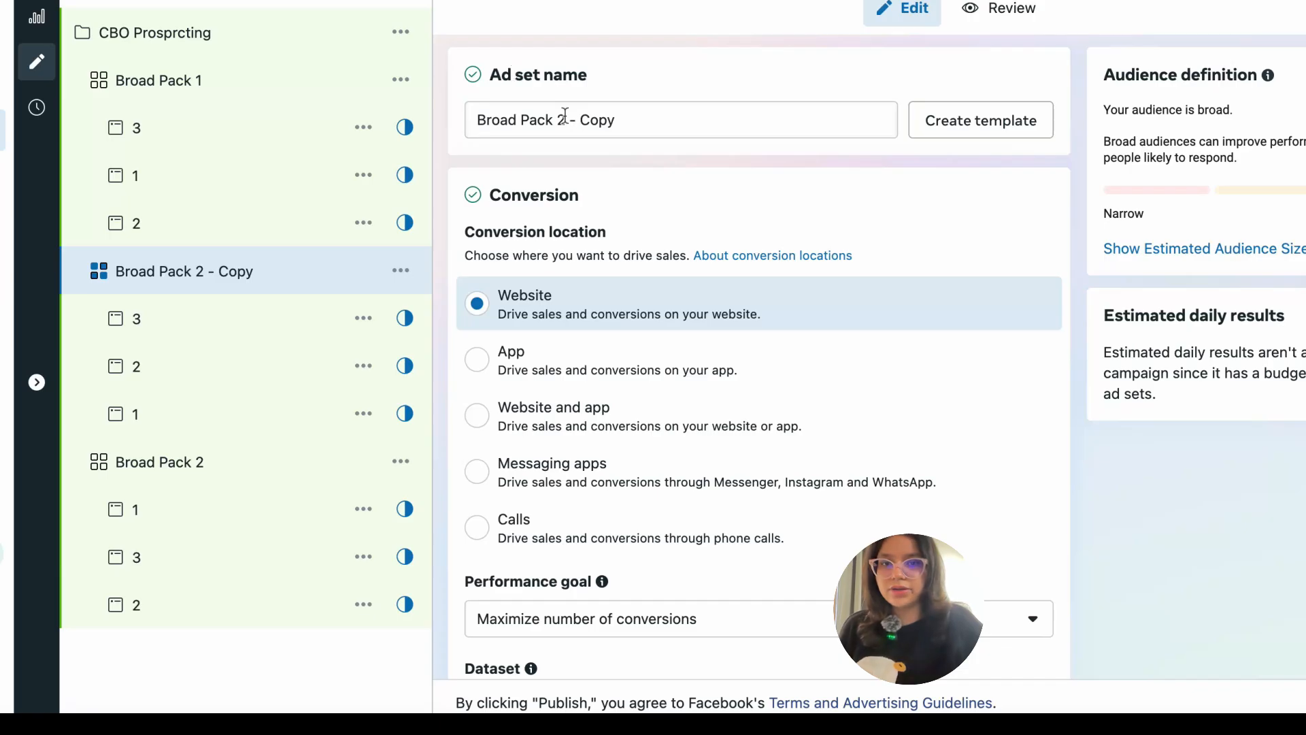
{"action": "left_click_drag", "start_coordinate": [564, 120], "coordinate": [746, 125]}
{"action": "left_click", "coordinate": [746, 125]}
{"action": "key", "text": "BackSpace"}
{"action": "type", "text": "3"}
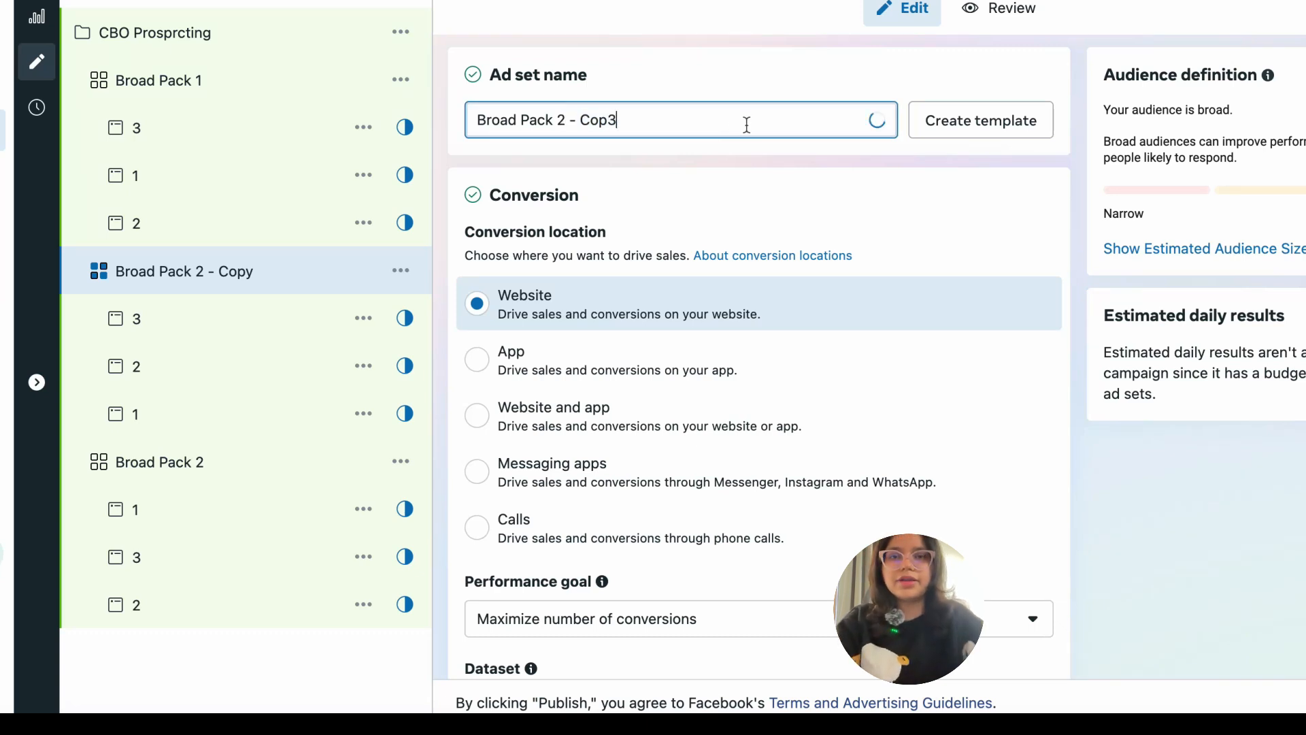
{"action": "left_click_drag", "start_coordinate": [558, 121], "coordinate": [639, 125]}
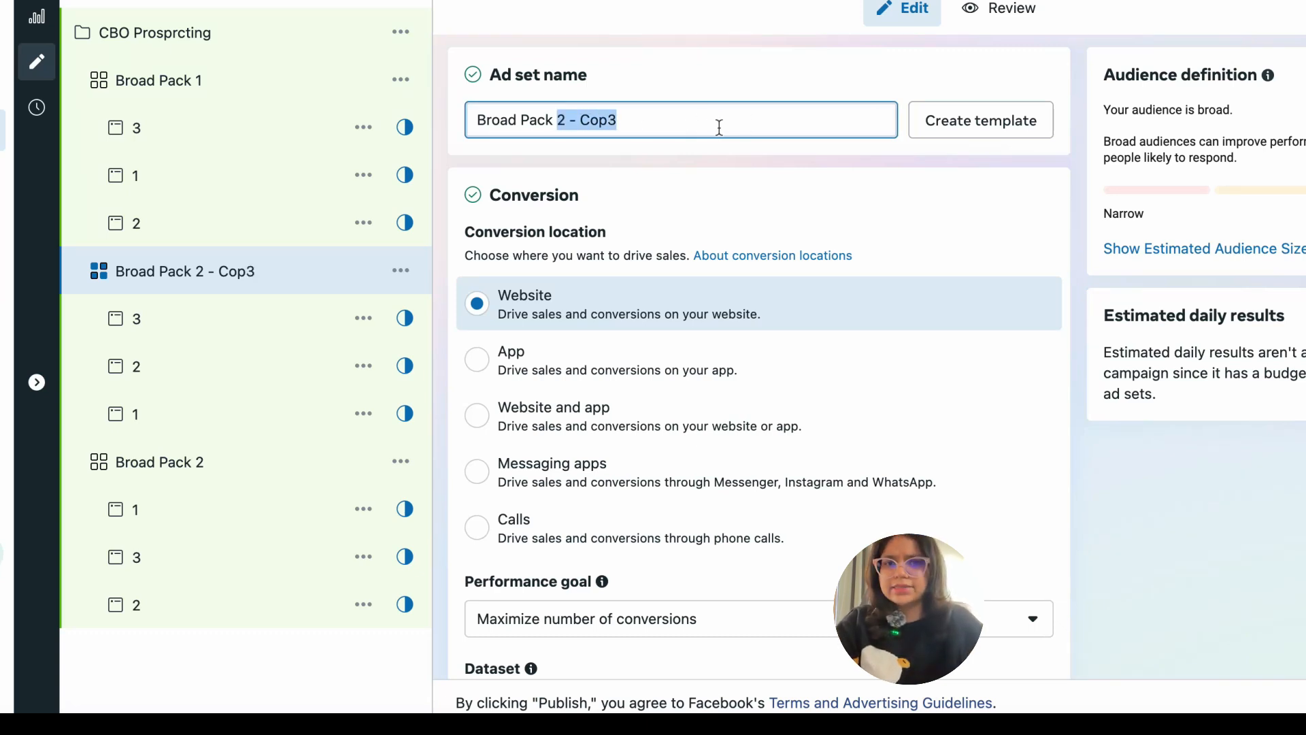
{"action": "type", "text": "3"}
{"action": "left_click", "coordinate": [691, 53]}
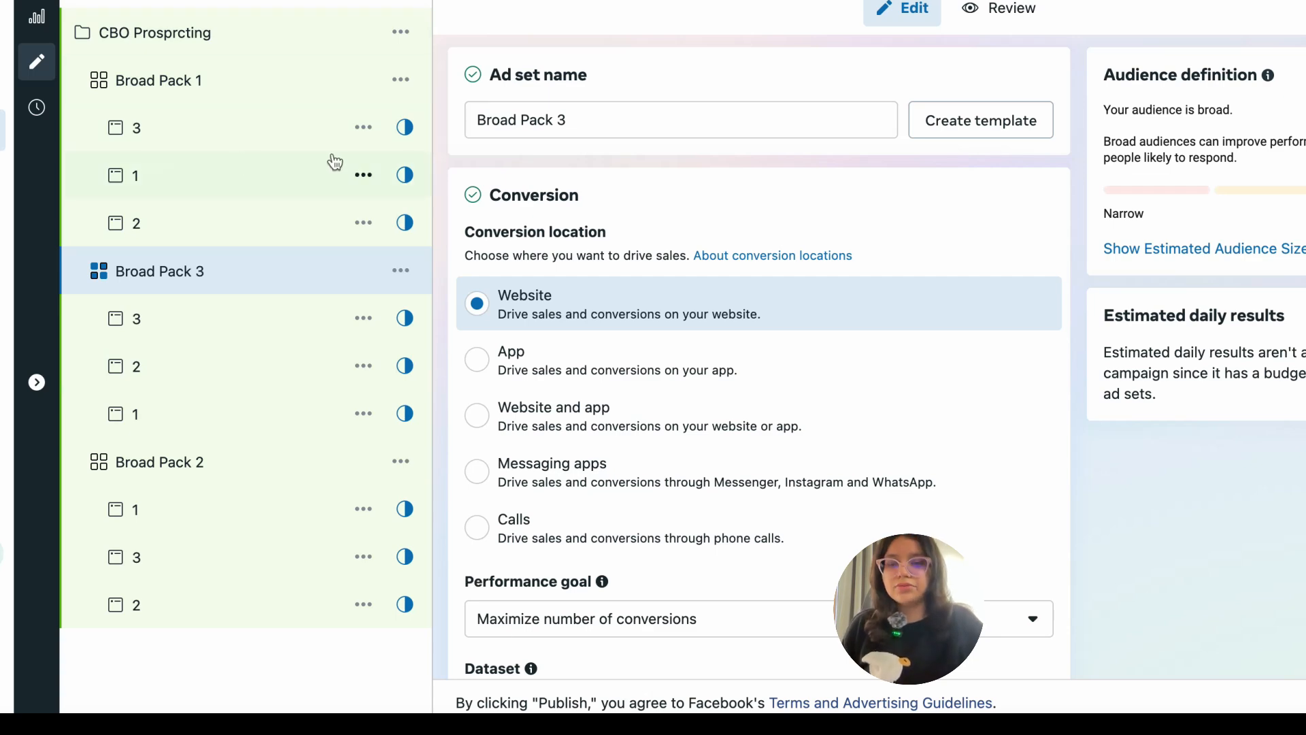
- Review the CBO Prosprcting campaign's settings, ad sets and ads, and return to the campaign list
{"action": "left_click", "coordinate": [219, 41]}
{"action": "scroll", "coordinate": [958, 477], "scroll_direction": "down", "scroll_amount": 20}
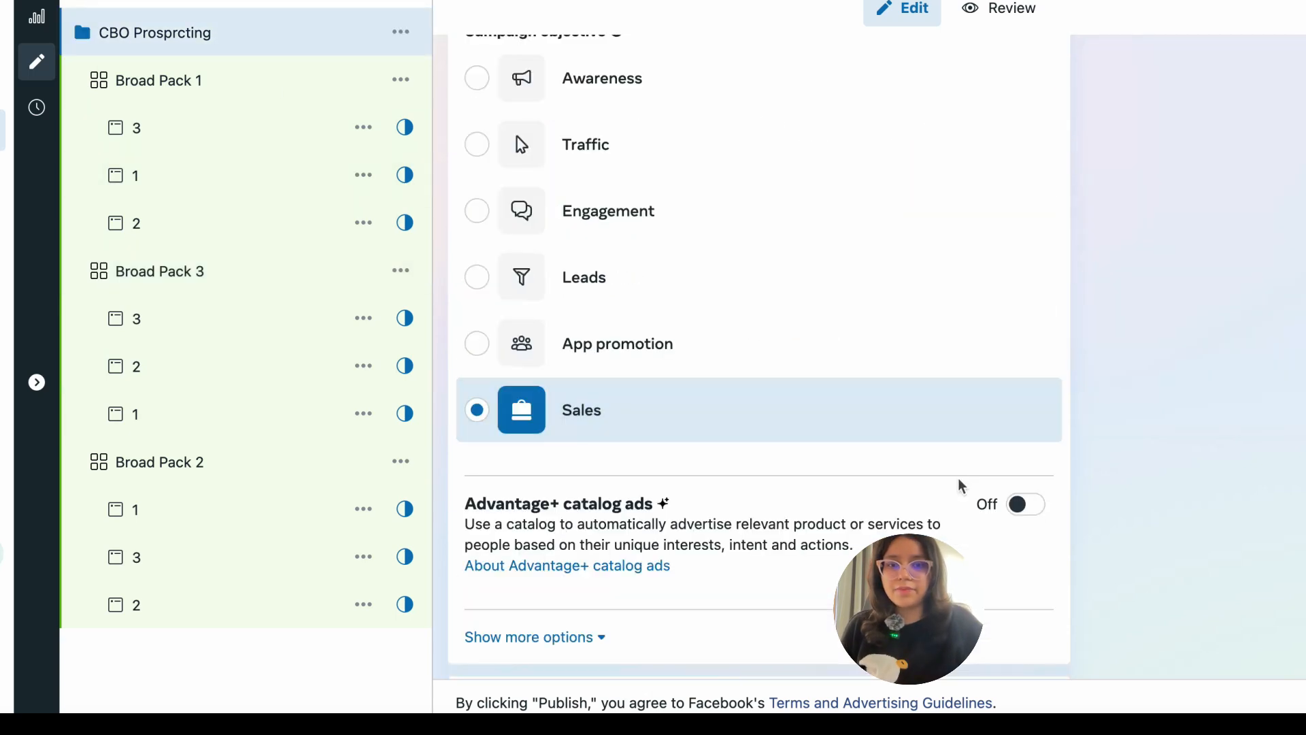
{"action": "scroll", "coordinate": [875, 275], "scroll_direction": "up", "scroll_amount": 12}
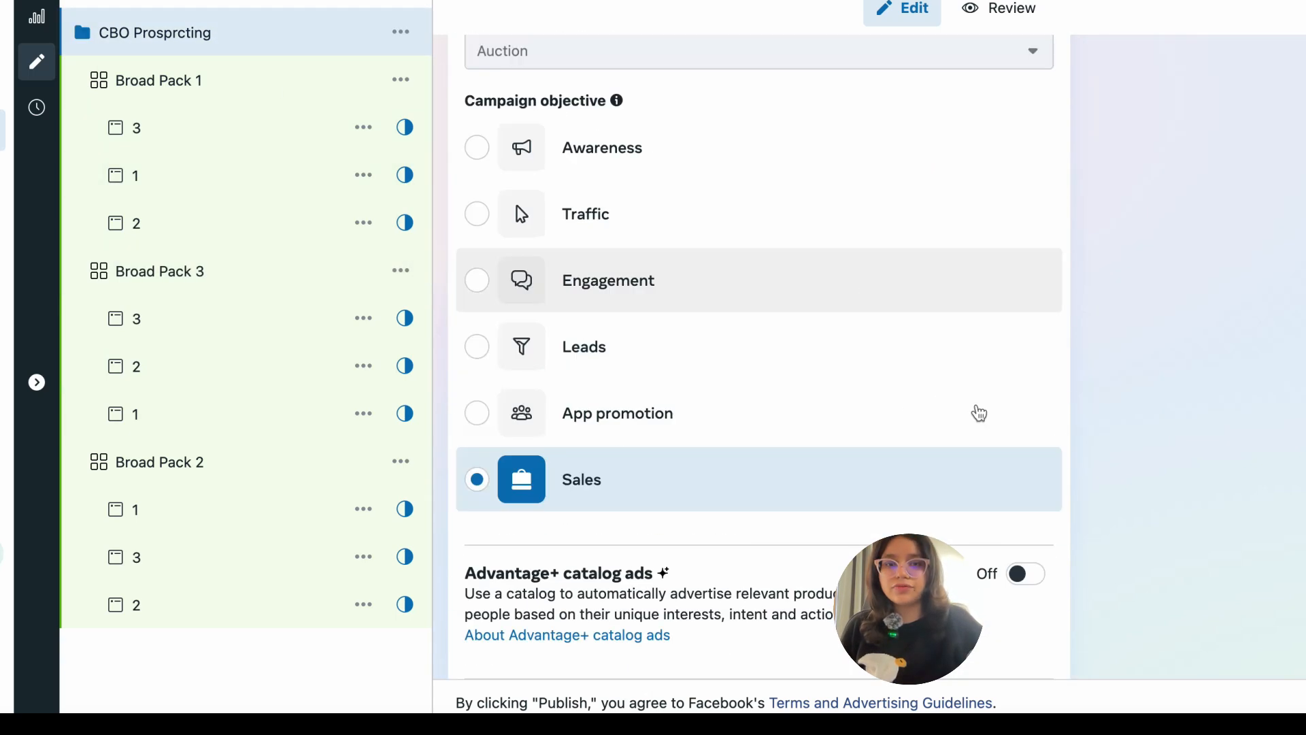
{"action": "scroll", "coordinate": [977, 411], "scroll_direction": "down", "scroll_amount": 5}
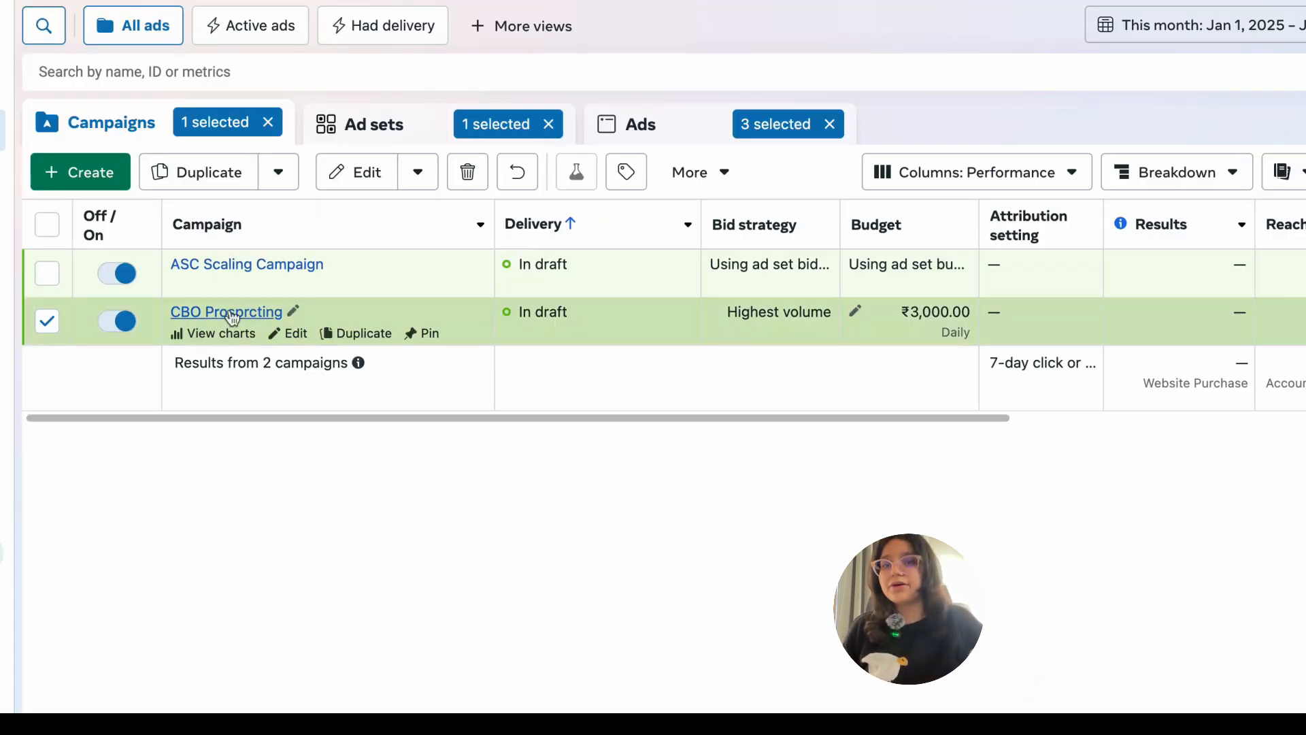
{"action": "left_click", "coordinate": [229, 314]}
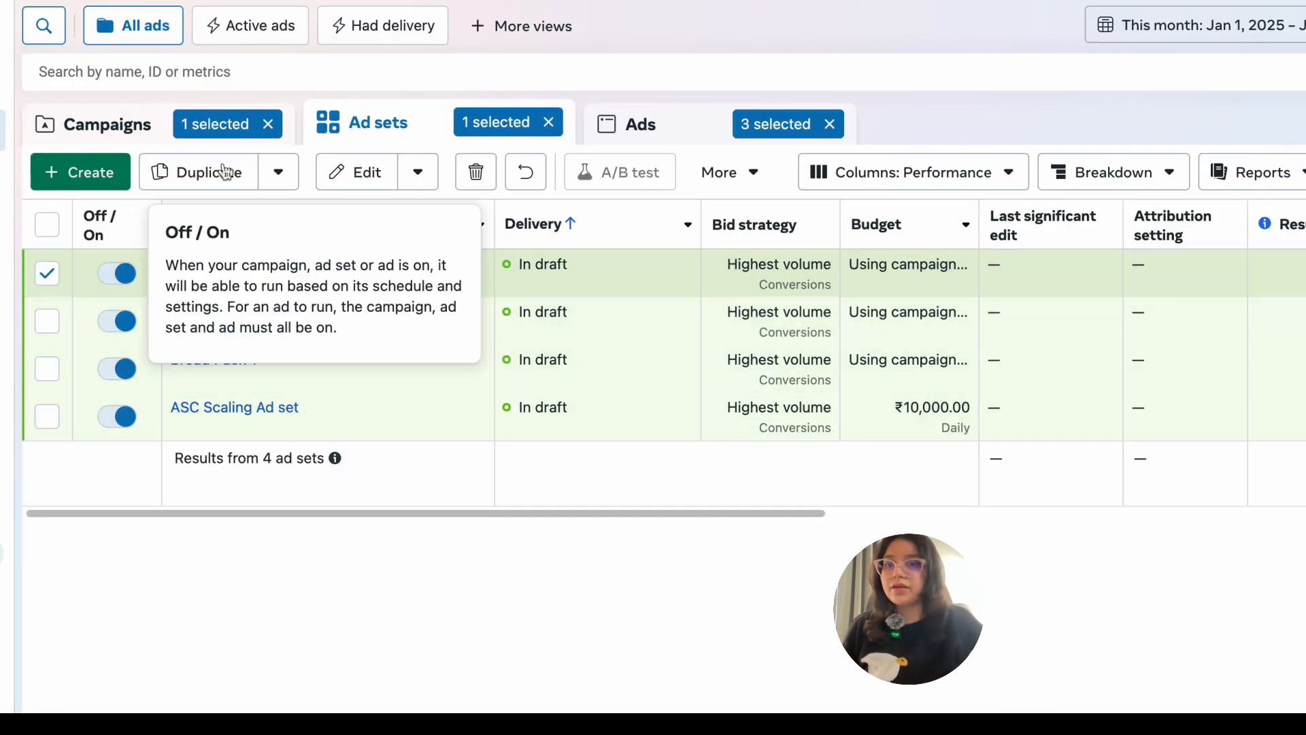
{"action": "left_click", "coordinate": [218, 124]}
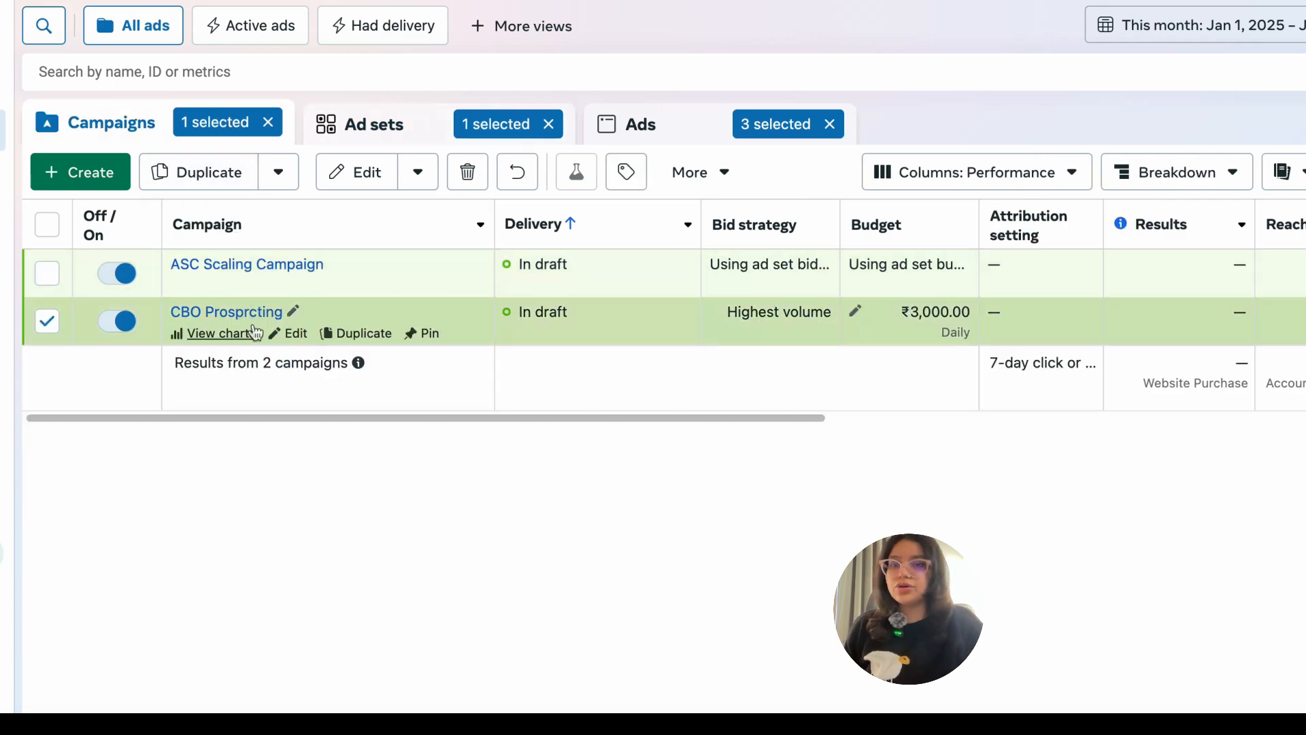
{"action": "left_click", "coordinate": [291, 333]}
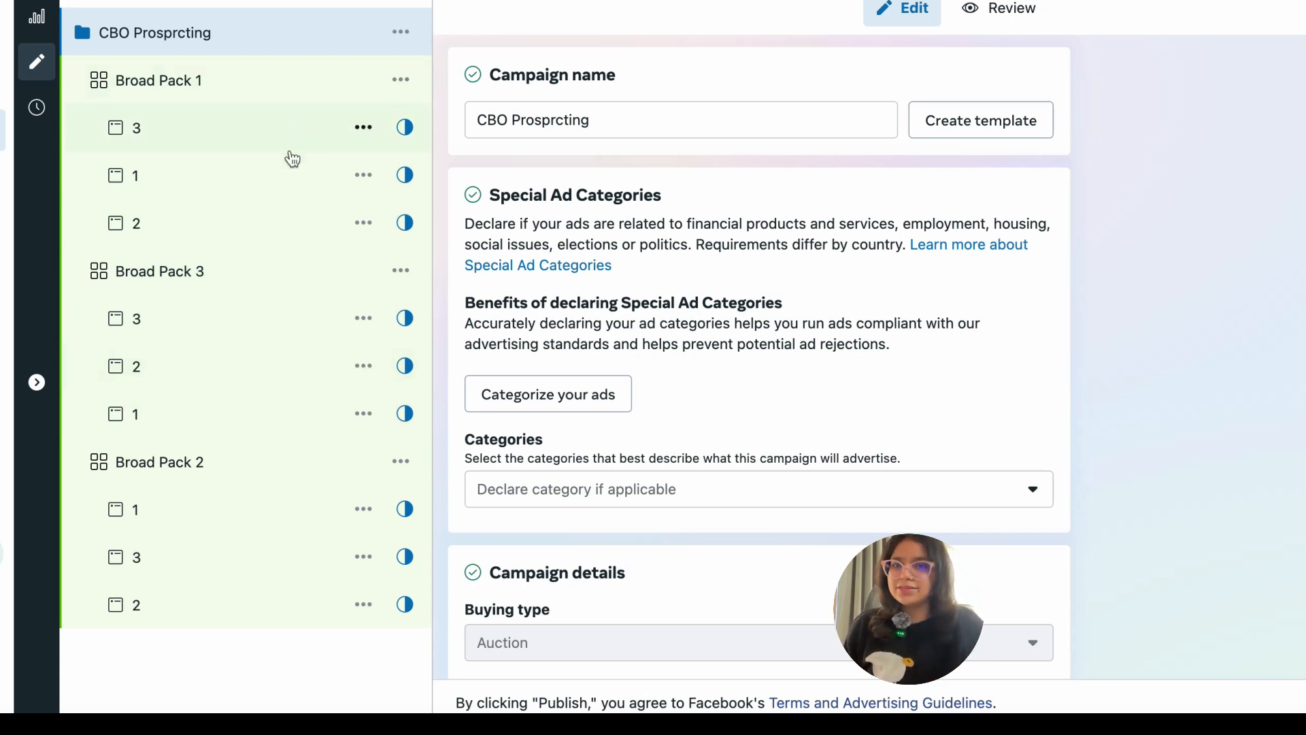
{"action": "left_click", "coordinate": [241, 136]}
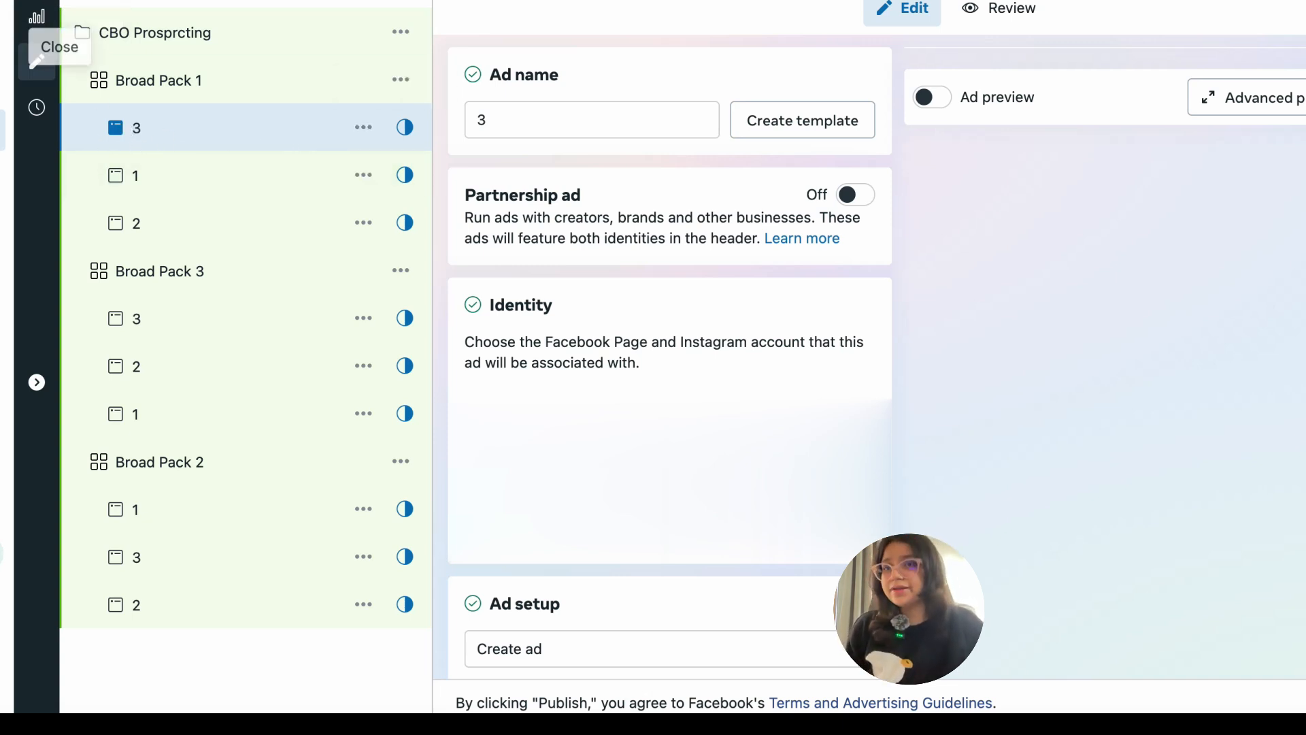
{"action": "left_click", "coordinate": [37, 2]}
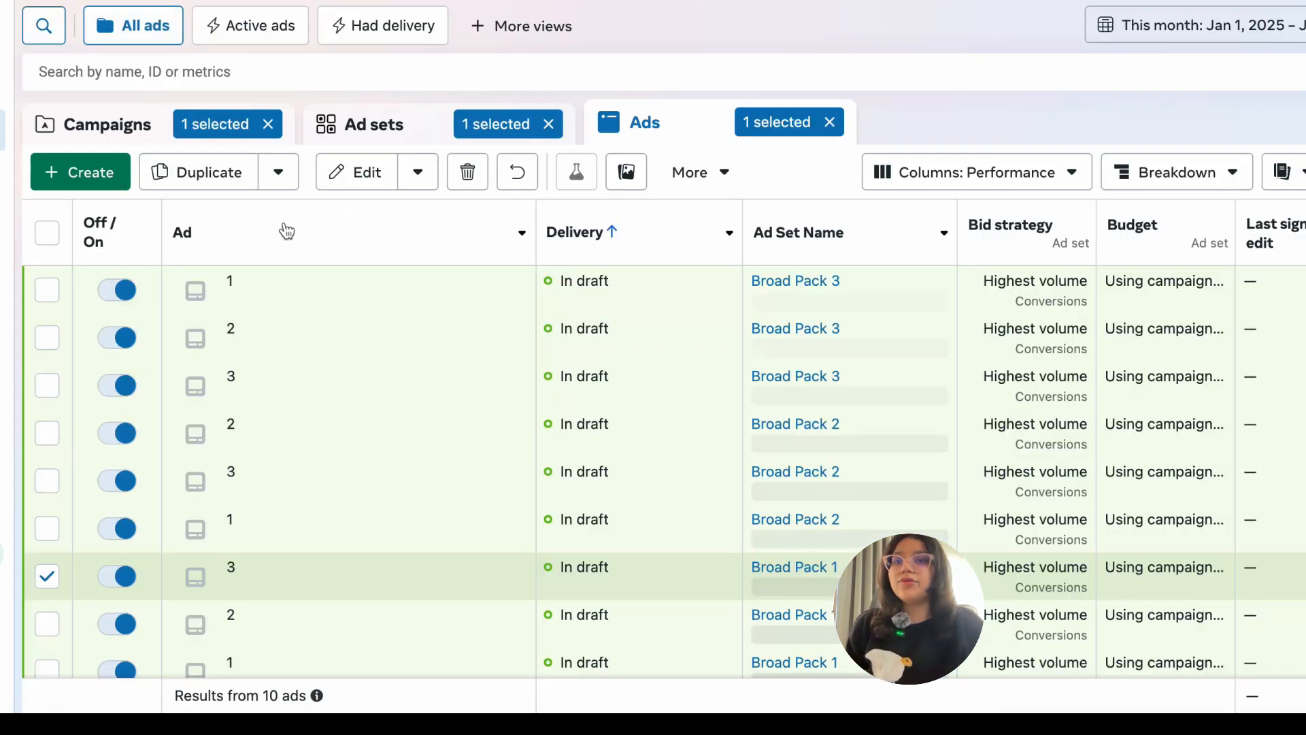
{"action": "left_click", "coordinate": [188, 126]}
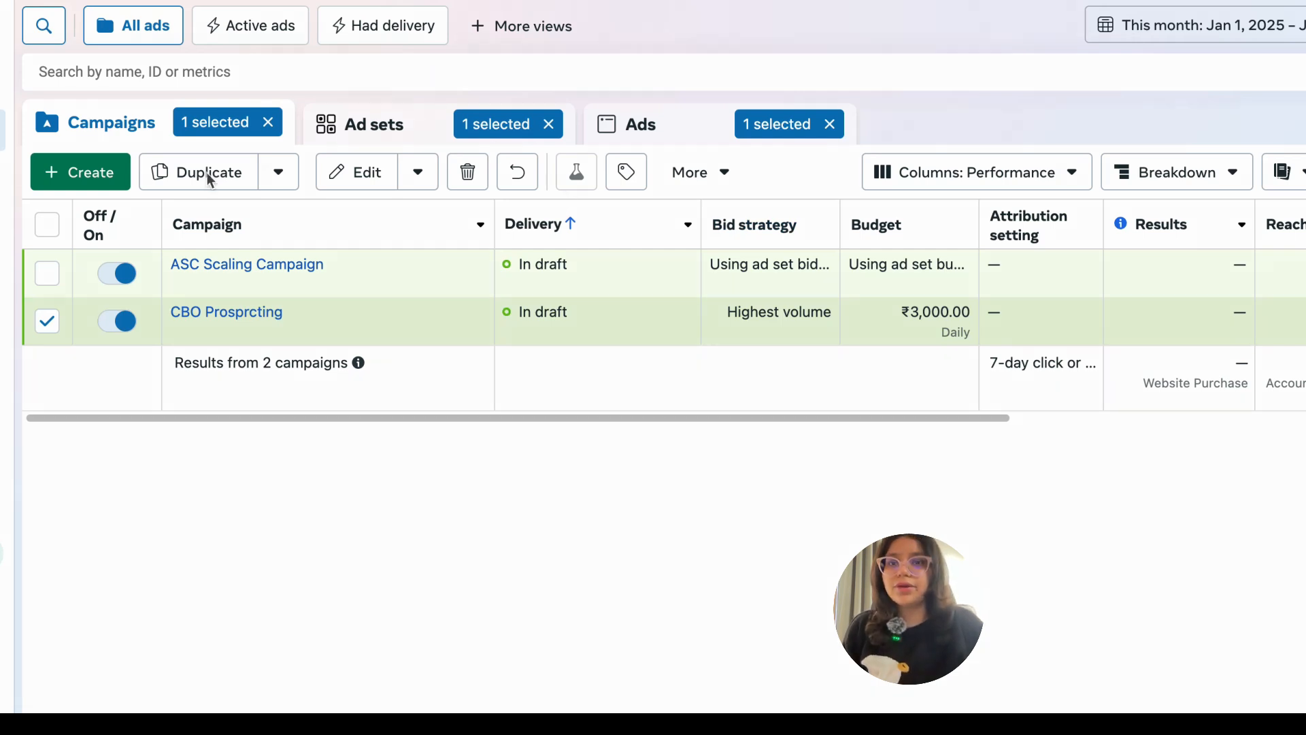
- Annotate in yellow an arrow from CBO Prosprcting to the underlined ASC Scaling Campaign, and write "2.5" in the CBO row's results
{"action": "mouse_move", "coordinate": [105, 327]}
{"action": "left_mouse_down"}
{"action": "mouse_move", "coordinate": [81, 320]}
{"action": "mouse_move", "coordinate": [102, 225]}
{"action": "mouse_move", "coordinate": [147, 249]}
{"action": "mouse_move", "coordinate": [361, 268]}
{"action": "mouse_move", "coordinate": [231, 270]}
{"action": "mouse_move", "coordinate": [323, 272]}
{"action": "mouse_move", "coordinate": [276, 274]}
{"action": "left_mouse_up"}
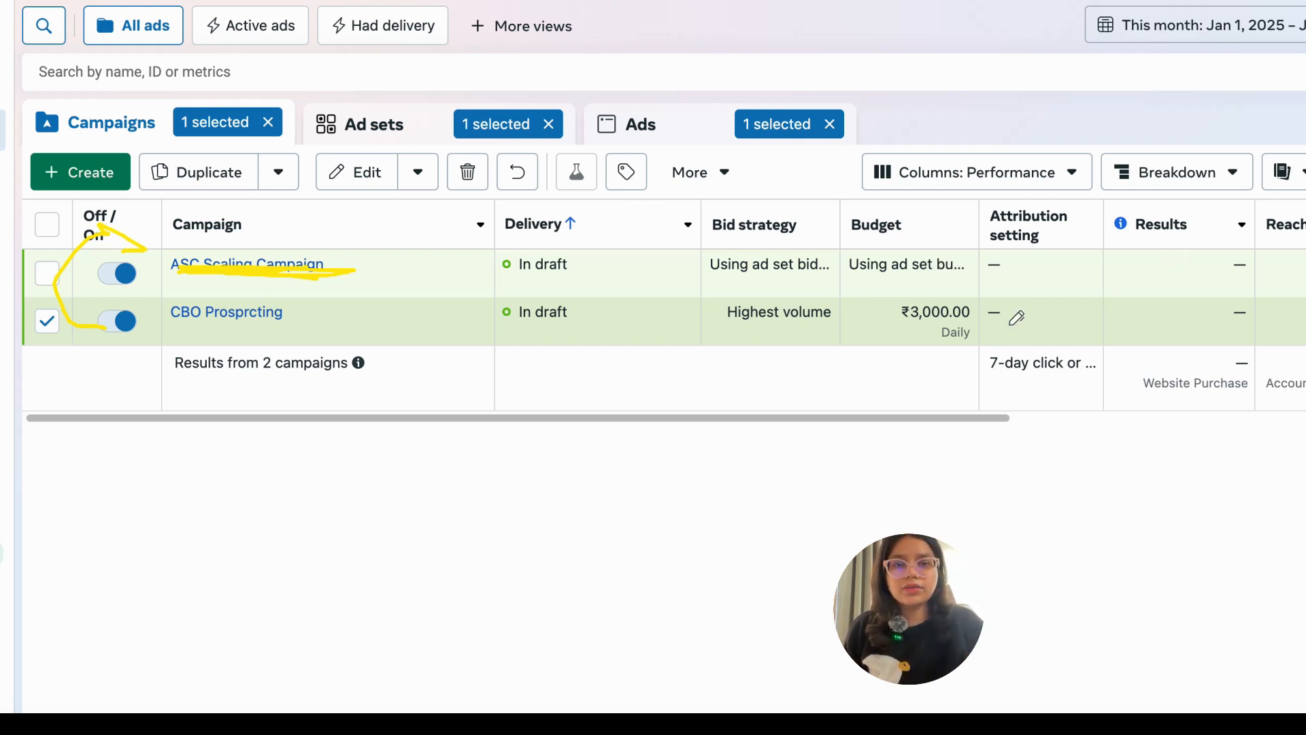
{"action": "left_click_drag", "start_coordinate": [1147, 308], "coordinate": [1175, 341]}
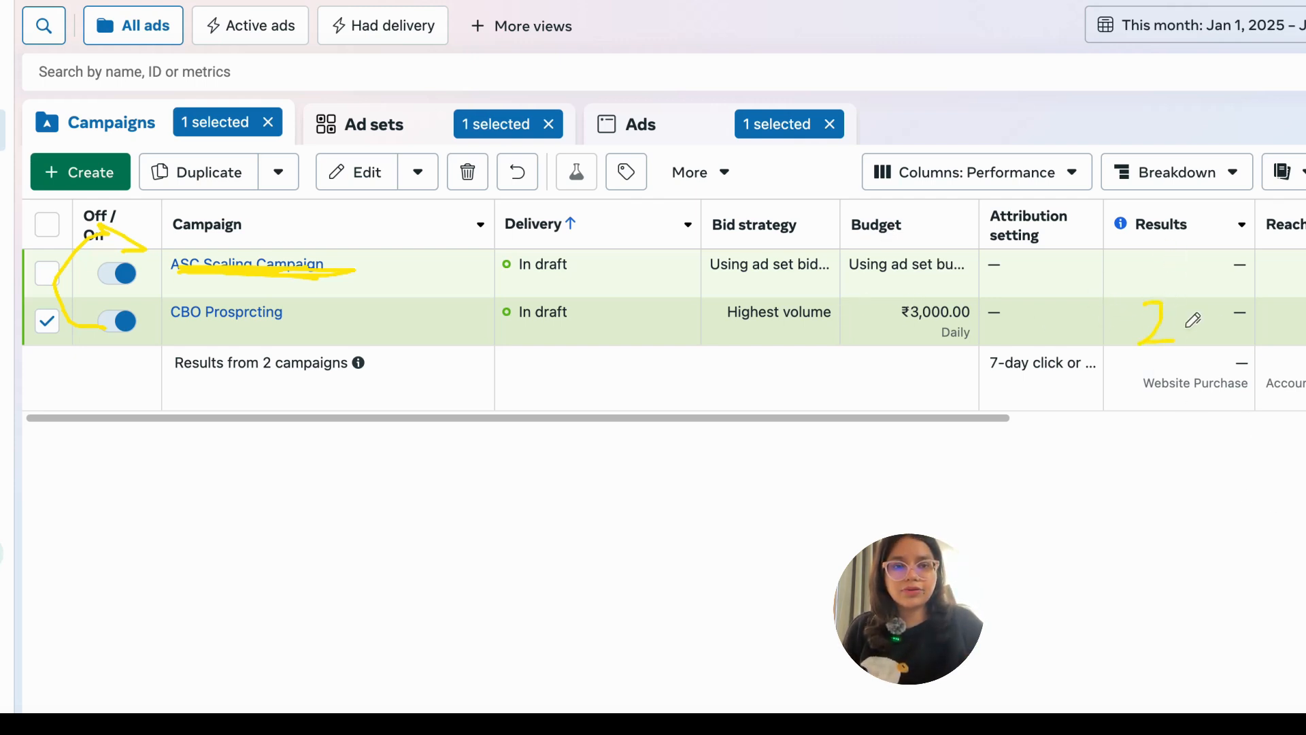
{"action": "left_click", "coordinate": [1192, 324]}
{"action": "mouse_move", "coordinate": [1229, 300]}
{"action": "left_mouse_down"}
{"action": "mouse_move", "coordinate": [1200, 307]}
{"action": "mouse_move", "coordinate": [1224, 333]}
{"action": "mouse_move", "coordinate": [1196, 339]}
{"action": "left_mouse_up"}
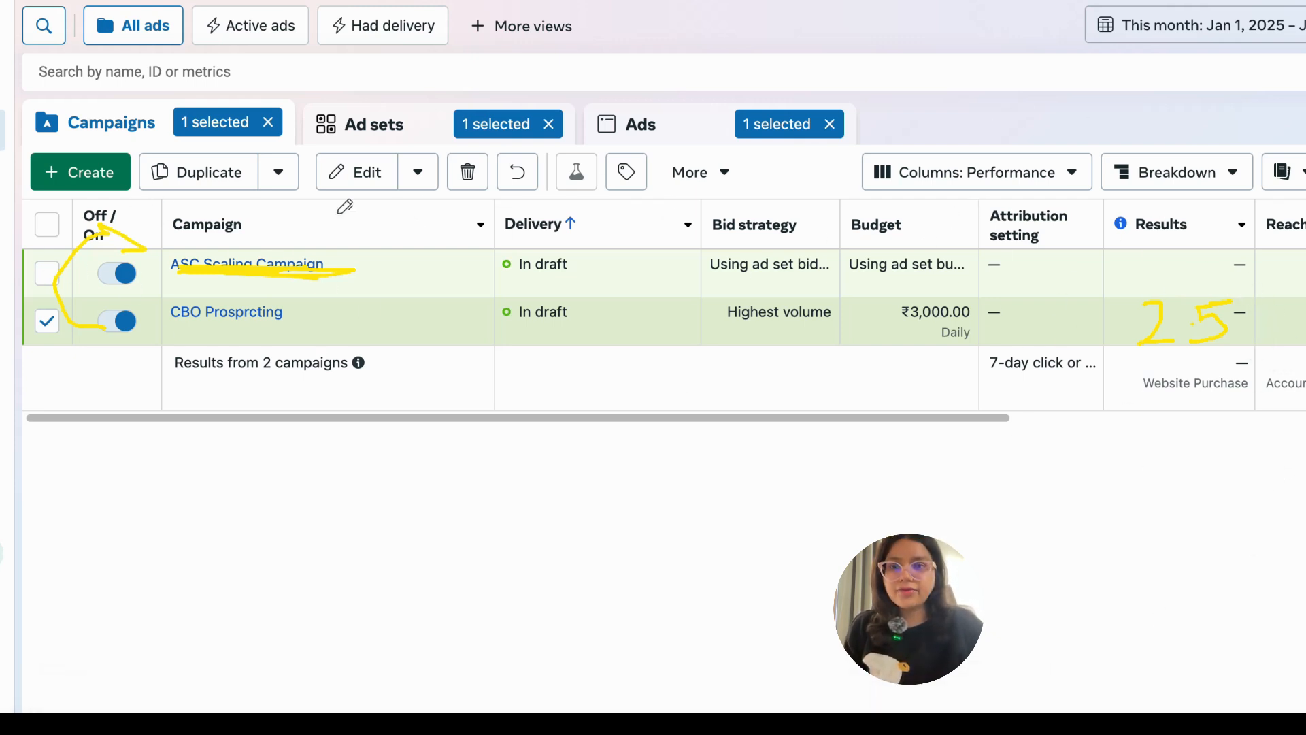
- Circle ASC Scaling Campaign in yellow and write "5.5" in its results cell
{"action": "mouse_move", "coordinate": [355, 229]}
{"action": "left_mouse_down"}
{"action": "mouse_move", "coordinate": [186, 211]}
{"action": "mouse_move", "coordinate": [373, 242]}
{"action": "mouse_move", "coordinate": [265, 199]}
{"action": "left_mouse_up"}
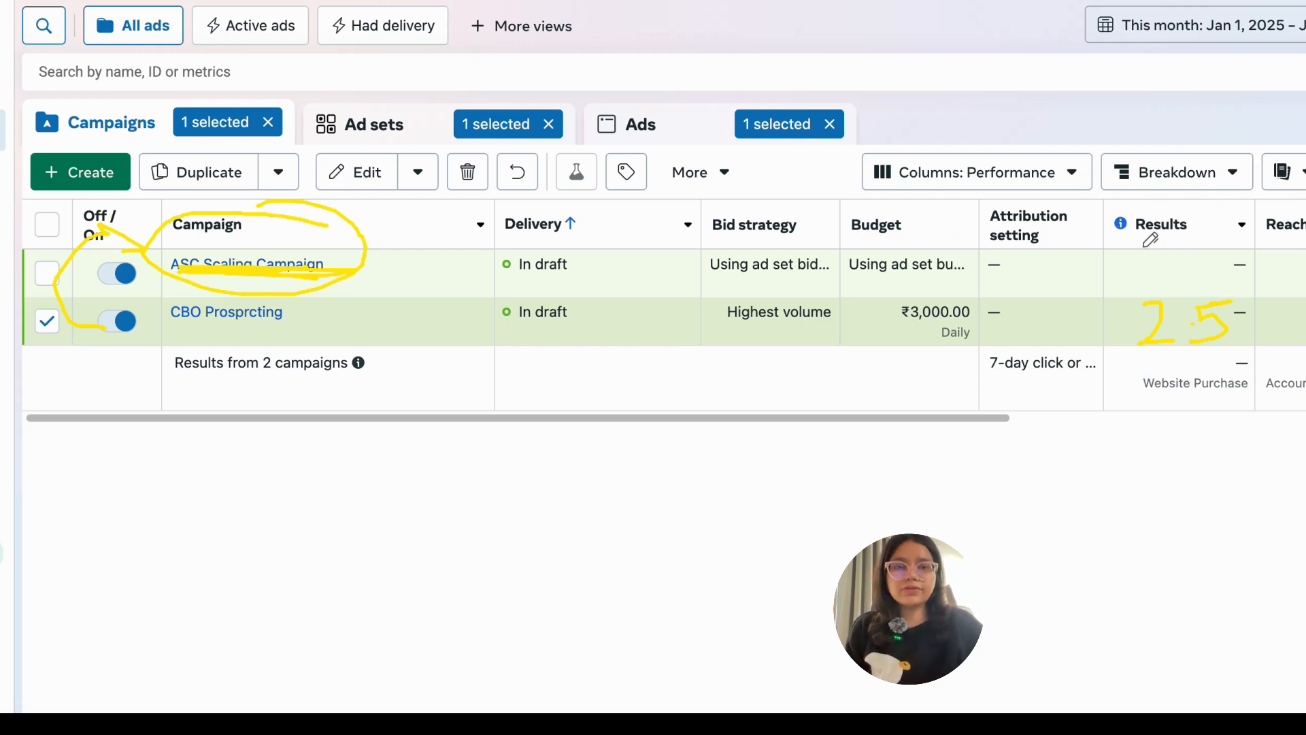
{"action": "mouse_move", "coordinate": [1186, 239]}
{"action": "left_mouse_down"}
{"action": "mouse_move", "coordinate": [1158, 253]}
{"action": "mouse_move", "coordinate": [1176, 277]}
{"action": "left_mouse_up"}
{"action": "left_click", "coordinate": [1195, 263]}
{"action": "mouse_move", "coordinate": [1213, 237]}
{"action": "left_mouse_down"}
{"action": "mouse_move", "coordinate": [1228, 233]}
{"action": "mouse_move", "coordinate": [1197, 252]}
{"action": "mouse_move", "coordinate": [1221, 261]}
{"action": "left_mouse_up"}
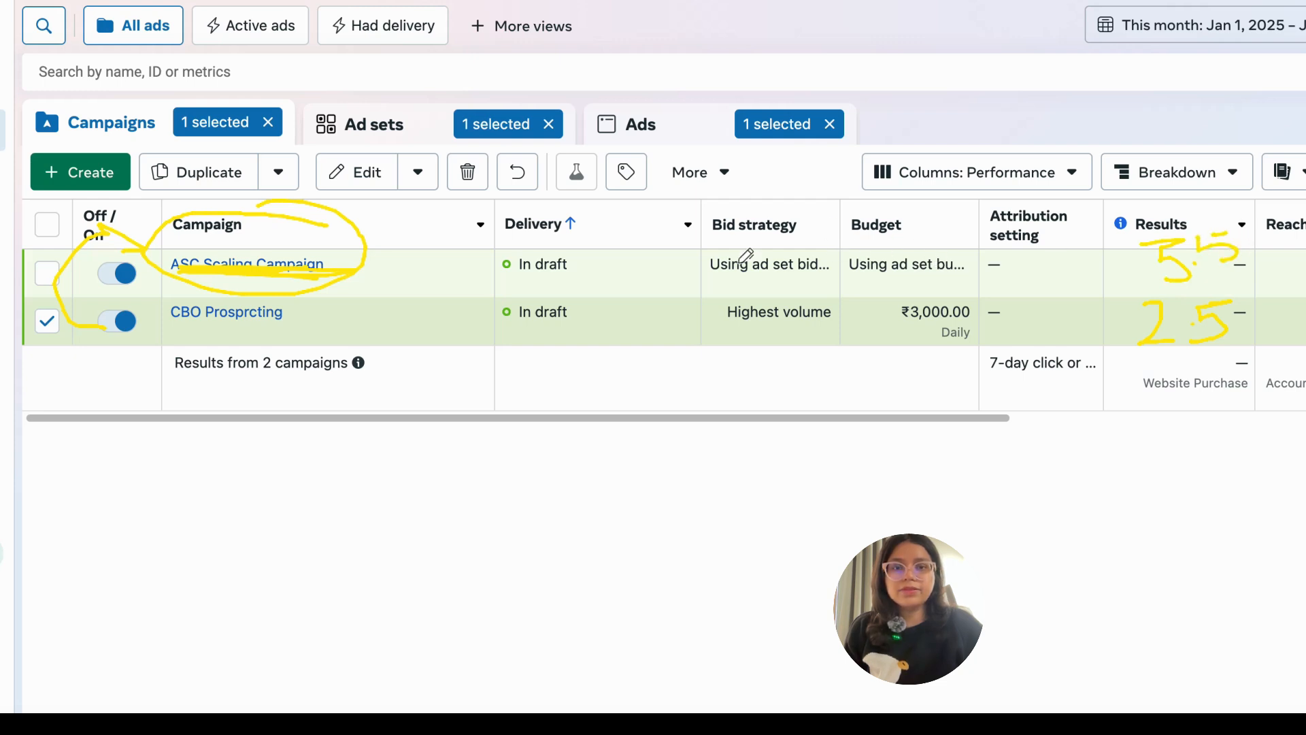
- Draw a yellow arrow from the ASC campaign's budget to a handwritten "10k" and circle the campaign name again
{"action": "mouse_move", "coordinate": [918, 253]}
{"action": "left_mouse_down"}
{"action": "mouse_move", "coordinate": [942, 130]}
{"action": "mouse_move", "coordinate": [948, 153]}
{"action": "left_mouse_up"}
{"action": "mouse_move", "coordinate": [963, 81]}
{"action": "left_mouse_down"}
{"action": "mouse_move", "coordinate": [964, 99]}
{"action": "mouse_move", "coordinate": [1000, 71]}
{"action": "left_mouse_up"}
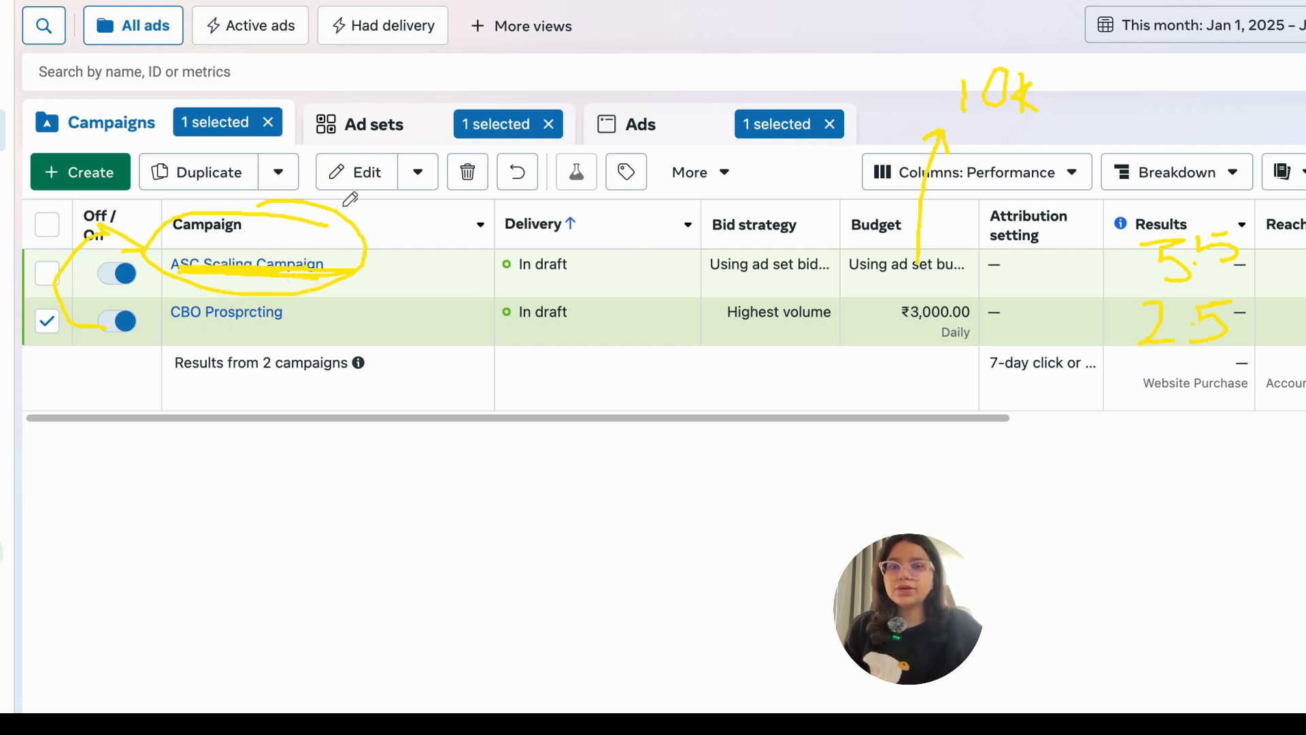
{"action": "mouse_move", "coordinate": [347, 197]}
{"action": "left_mouse_down"}
{"action": "mouse_move", "coordinate": [159, 228]}
{"action": "mouse_move", "coordinate": [262, 265]}
{"action": "mouse_move", "coordinate": [155, 222]}
{"action": "left_mouse_up"}
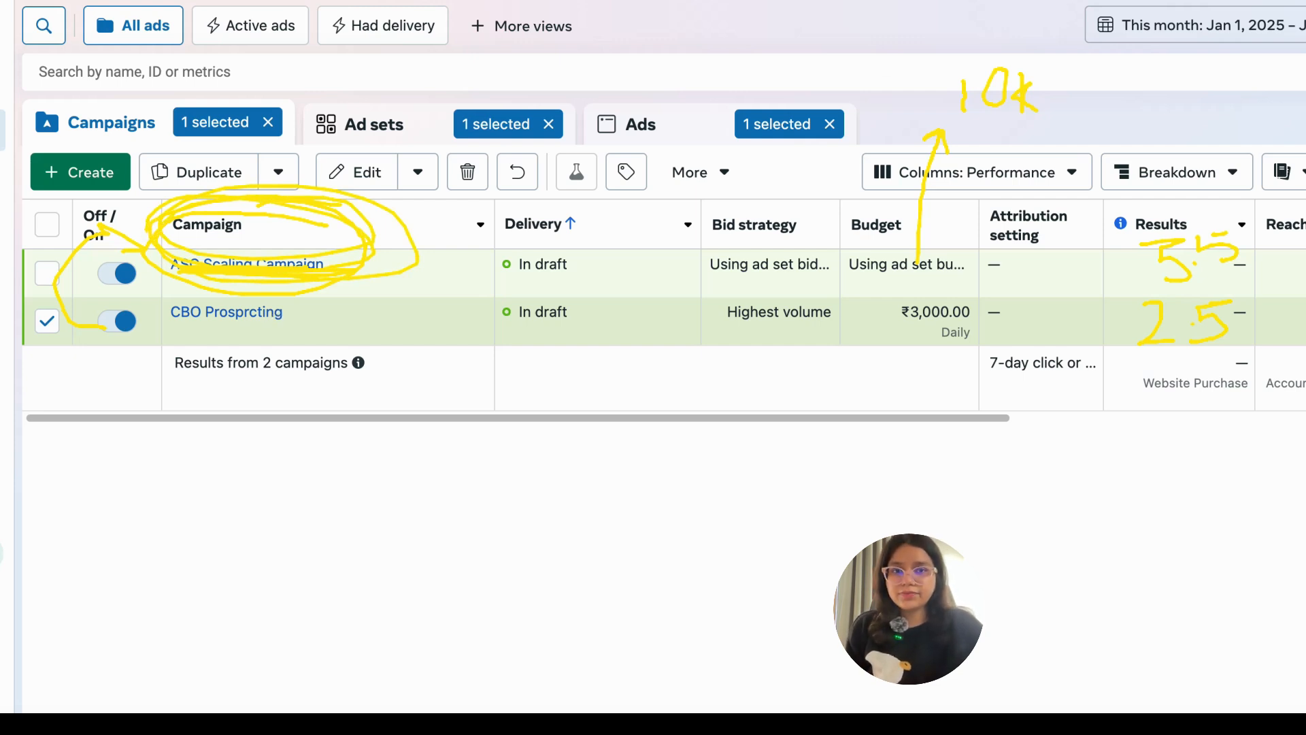
- Erase the yellow annotations from the campaign list
{"action": "mouse_move", "coordinate": [270, 227]}
{"action": "left_mouse_down"}
{"action": "mouse_move", "coordinate": [405, 224]}
{"action": "mouse_move", "coordinate": [61, 194]}
{"action": "left_mouse_up"}
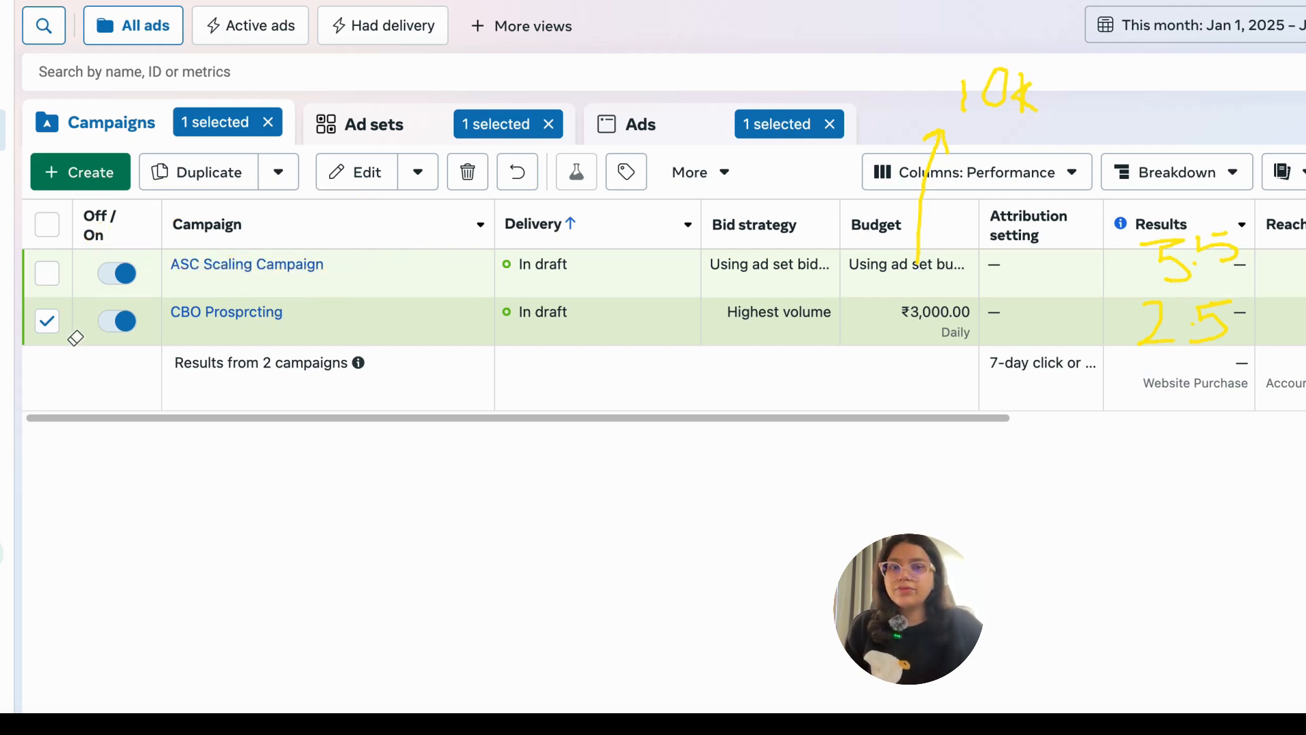
{"action": "mouse_move", "coordinate": [75, 338]}
{"action": "left_mouse_down"}
{"action": "mouse_move", "coordinate": [1017, 226]}
{"action": "mouse_move", "coordinate": [935, 176]}
{"action": "mouse_move", "coordinate": [1039, 138]}
{"action": "mouse_move", "coordinate": [1171, 216]}
{"action": "mouse_move", "coordinate": [1263, 300]}
{"action": "mouse_move", "coordinate": [1204, 350]}
{"action": "mouse_move", "coordinate": [1224, 219]}
{"action": "left_mouse_up"}
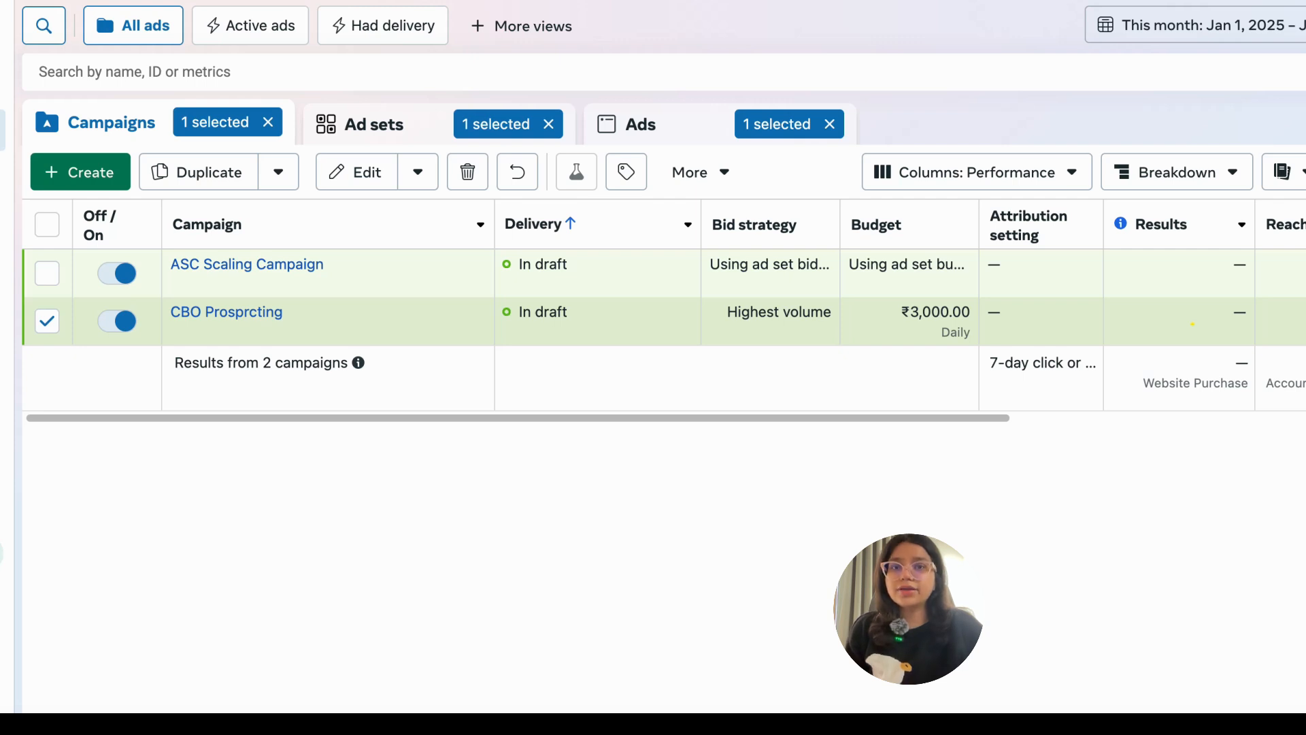
- Write "80%" in red beside ASC Scaling Campaign and "20%" beside CBO Prosprcting
{"action": "mouse_move", "coordinate": [371, 223]}
{"action": "left_mouse_down"}
{"action": "mouse_move", "coordinate": [350, 279]}
{"action": "mouse_move", "coordinate": [347, 245]}
{"action": "left_mouse_up"}
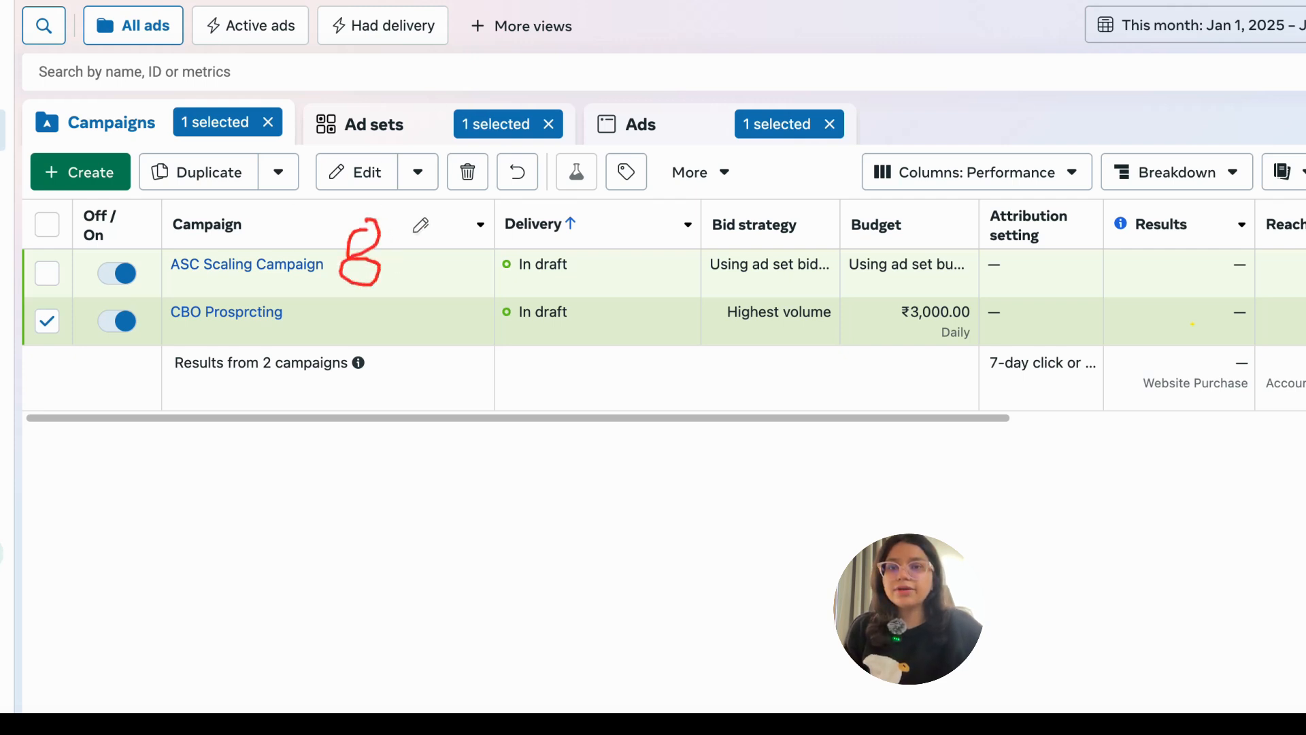
{"action": "mouse_move", "coordinate": [430, 235]}
{"action": "left_mouse_down"}
{"action": "mouse_move", "coordinate": [443, 273]}
{"action": "mouse_move", "coordinate": [452, 210]}
{"action": "mouse_move", "coordinate": [446, 276]}
{"action": "left_mouse_up"}
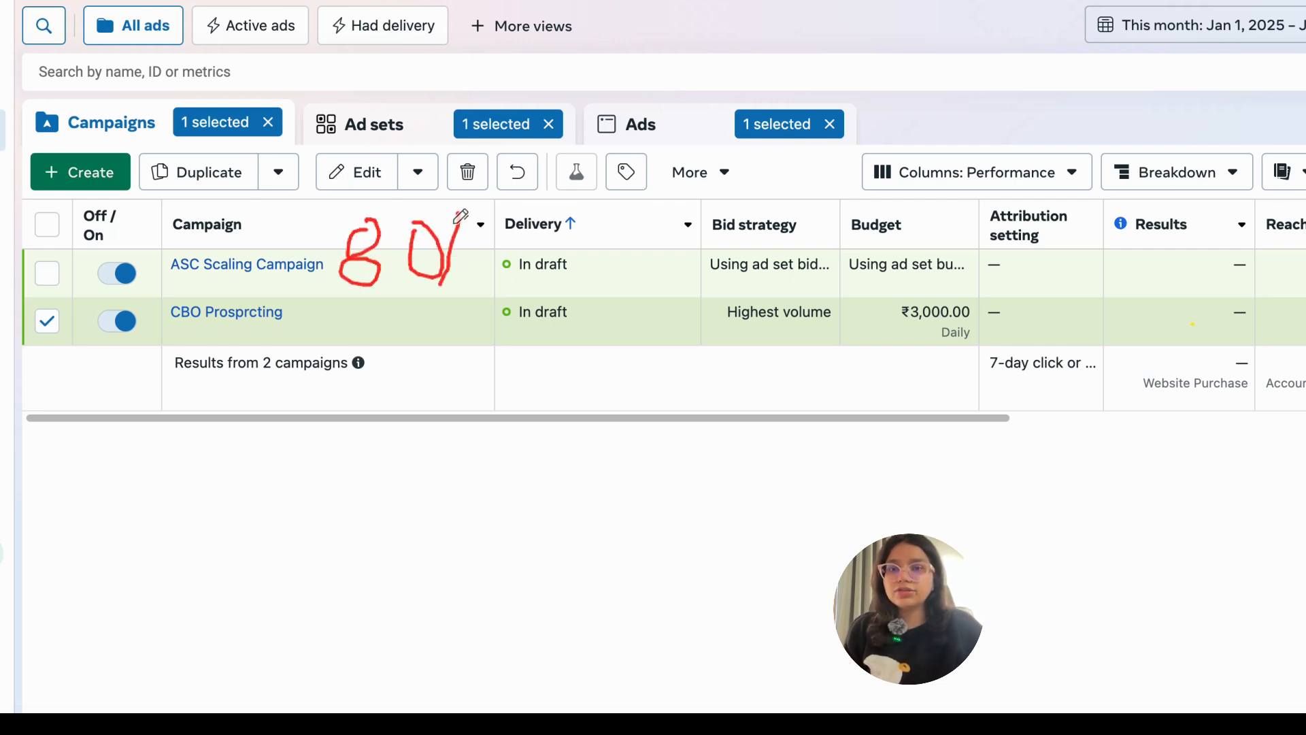
{"action": "mouse_move", "coordinate": [306, 319]}
{"action": "left_mouse_down"}
{"action": "mouse_move", "coordinate": [347, 340]}
{"action": "mouse_move", "coordinate": [387, 338]}
{"action": "mouse_move", "coordinate": [406, 320]}
{"action": "mouse_move", "coordinate": [439, 350]}
{"action": "left_mouse_up"}
{"action": "left_click_drag", "start_coordinate": [446, 306], "coordinate": [439, 314]}
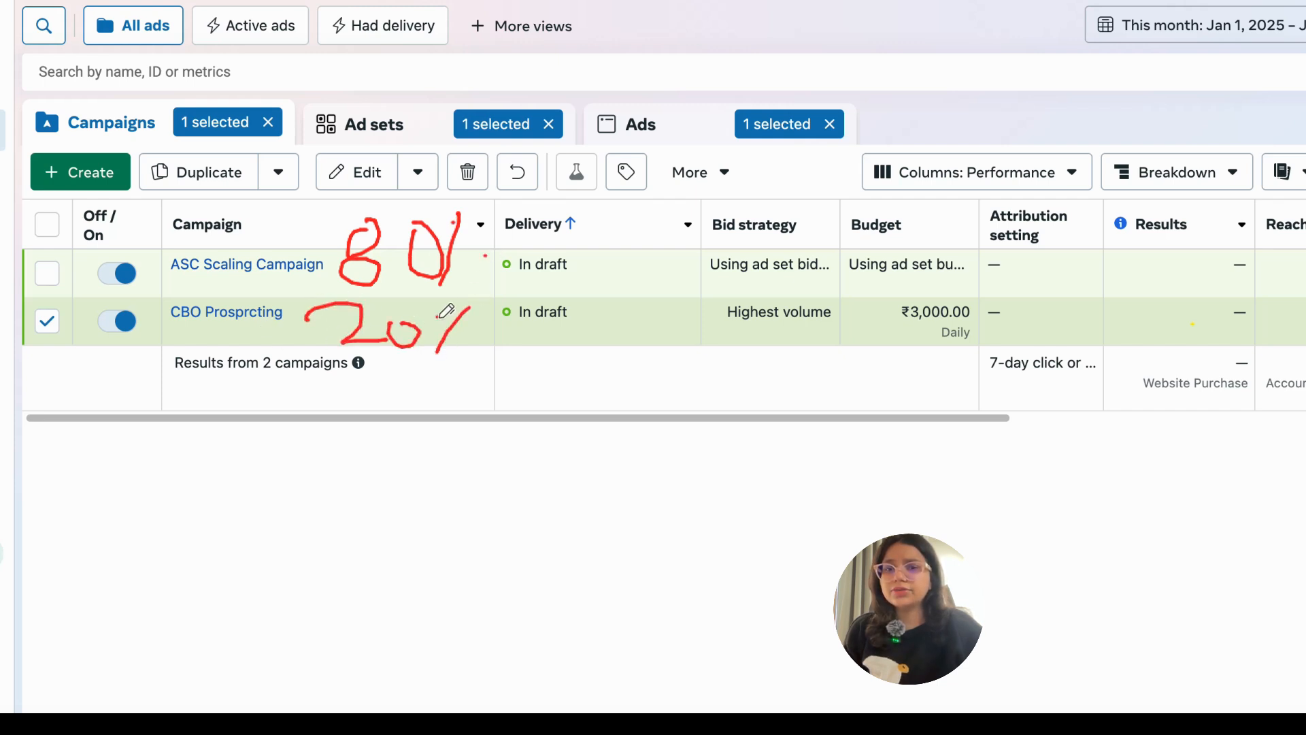
{"action": "left_click", "coordinate": [468, 345]}
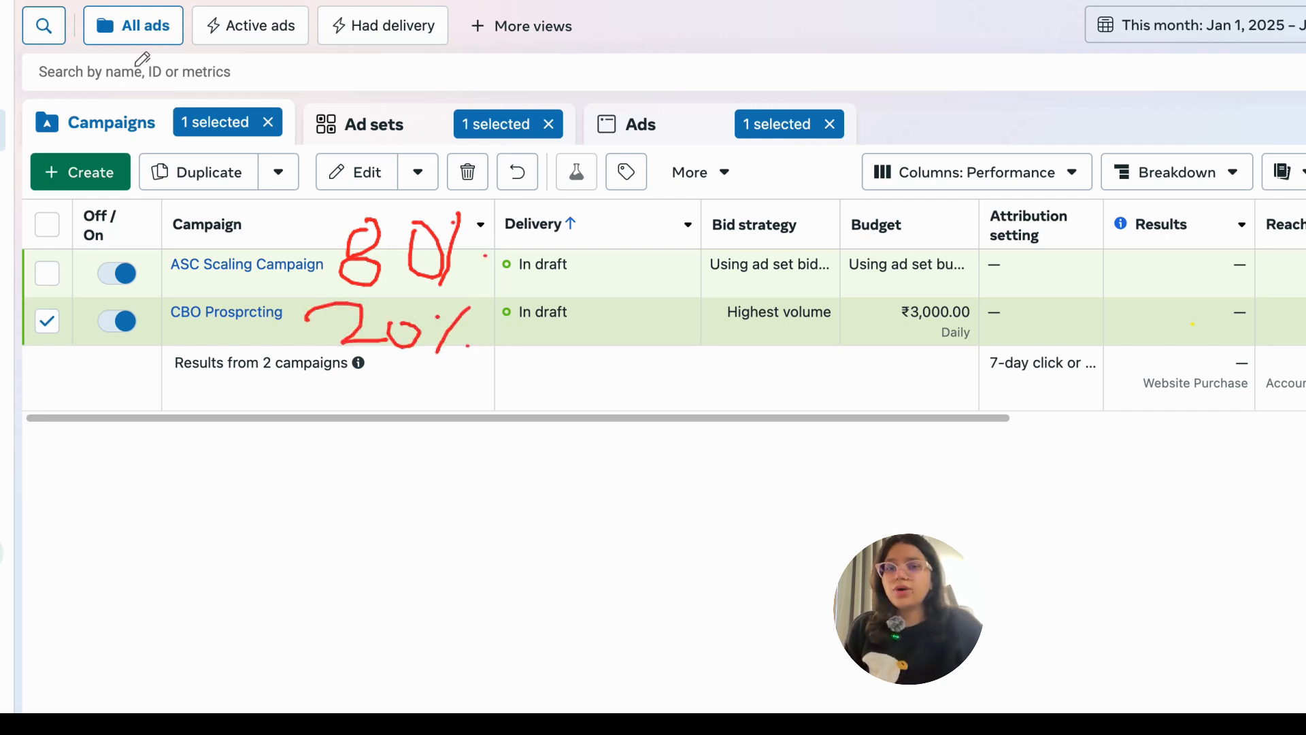
- Circle the 80/20 split with an arrow from the ASC campaign, and write "ROAS" with an upward arrow below the table
{"action": "mouse_move", "coordinate": [486, 139]}
{"action": "left_mouse_down"}
{"action": "mouse_move", "coordinate": [353, 170]}
{"action": "mouse_move", "coordinate": [483, 370]}
{"action": "mouse_move", "coordinate": [496, 133]}
{"action": "mouse_move", "coordinate": [479, 143]}
{"action": "left_mouse_up"}
{"action": "mouse_move", "coordinate": [246, 263]}
{"action": "left_mouse_down"}
{"action": "mouse_move", "coordinate": [344, 184]}
{"action": "mouse_move", "coordinate": [348, 204]}
{"action": "left_mouse_up"}
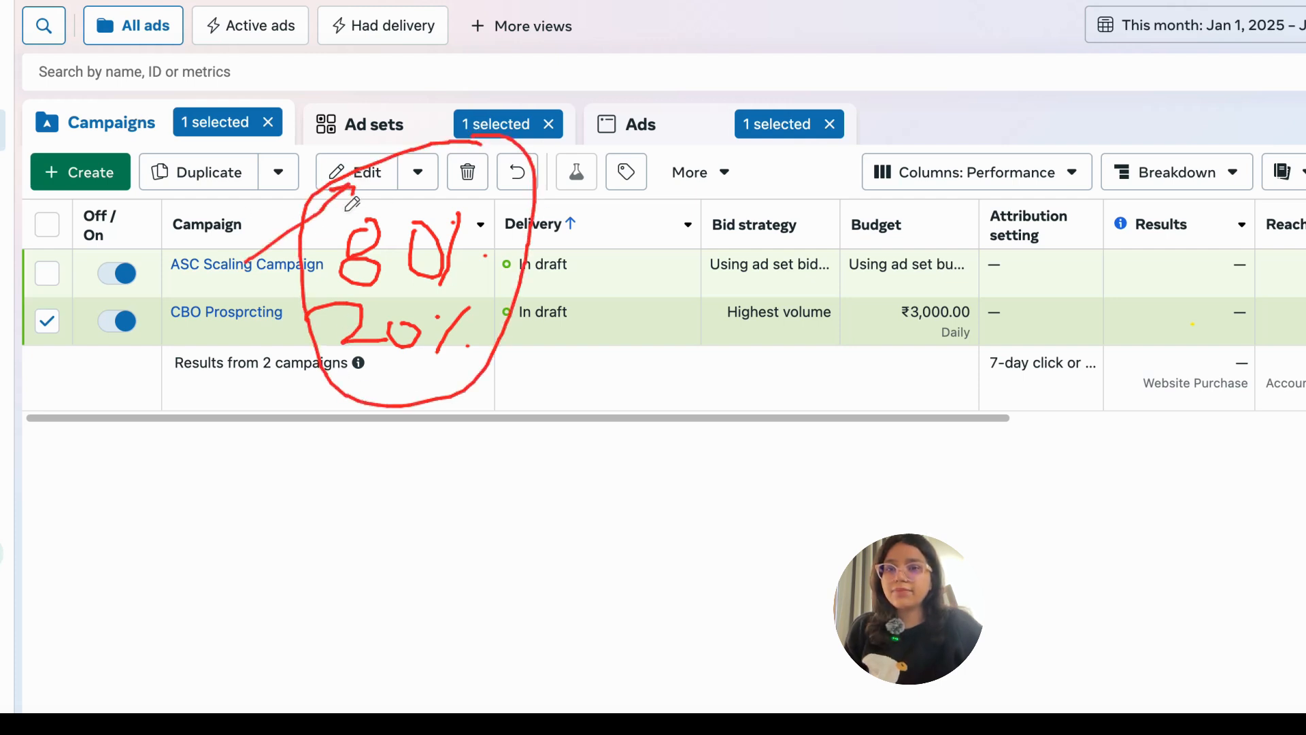
{"action": "mouse_move", "coordinate": [583, 464]}
{"action": "left_mouse_down"}
{"action": "mouse_move", "coordinate": [591, 524]}
{"action": "mouse_move", "coordinate": [656, 532]}
{"action": "left_mouse_up"}
{"action": "mouse_move", "coordinate": [643, 470]}
{"action": "left_mouse_down"}
{"action": "mouse_move", "coordinate": [671, 470]}
{"action": "mouse_move", "coordinate": [713, 428]}
{"action": "mouse_move", "coordinate": [733, 481]}
{"action": "left_mouse_up"}
{"action": "mouse_move", "coordinate": [695, 470]}
{"action": "left_mouse_down"}
{"action": "mouse_move", "coordinate": [782, 460]}
{"action": "mouse_move", "coordinate": [748, 491]}
{"action": "left_mouse_up"}
{"action": "left_click_drag", "start_coordinate": [821, 394], "coordinate": [861, 435]}
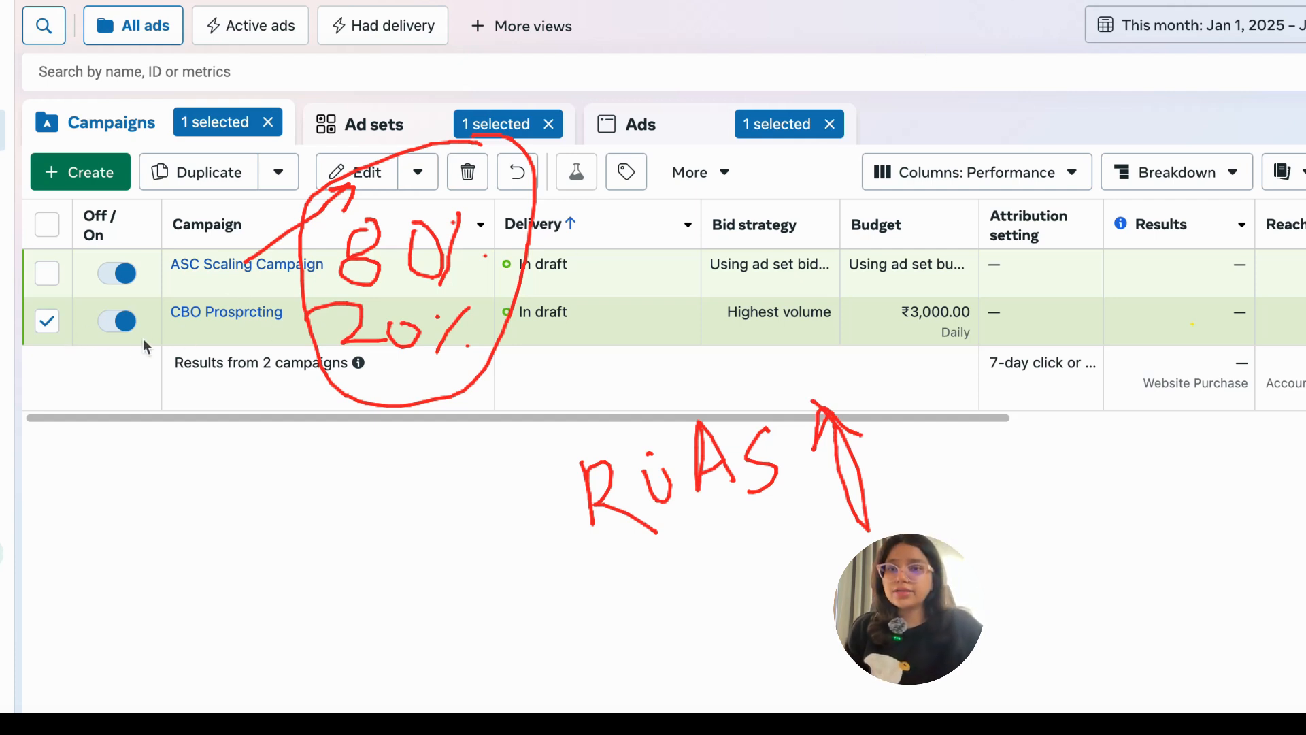
- Underline ASC Scaling Campaign in red and erase the red handwriting and arrows from the campaign list
{"action": "left_click_drag", "start_coordinate": [157, 272], "coordinate": [344, 272]}
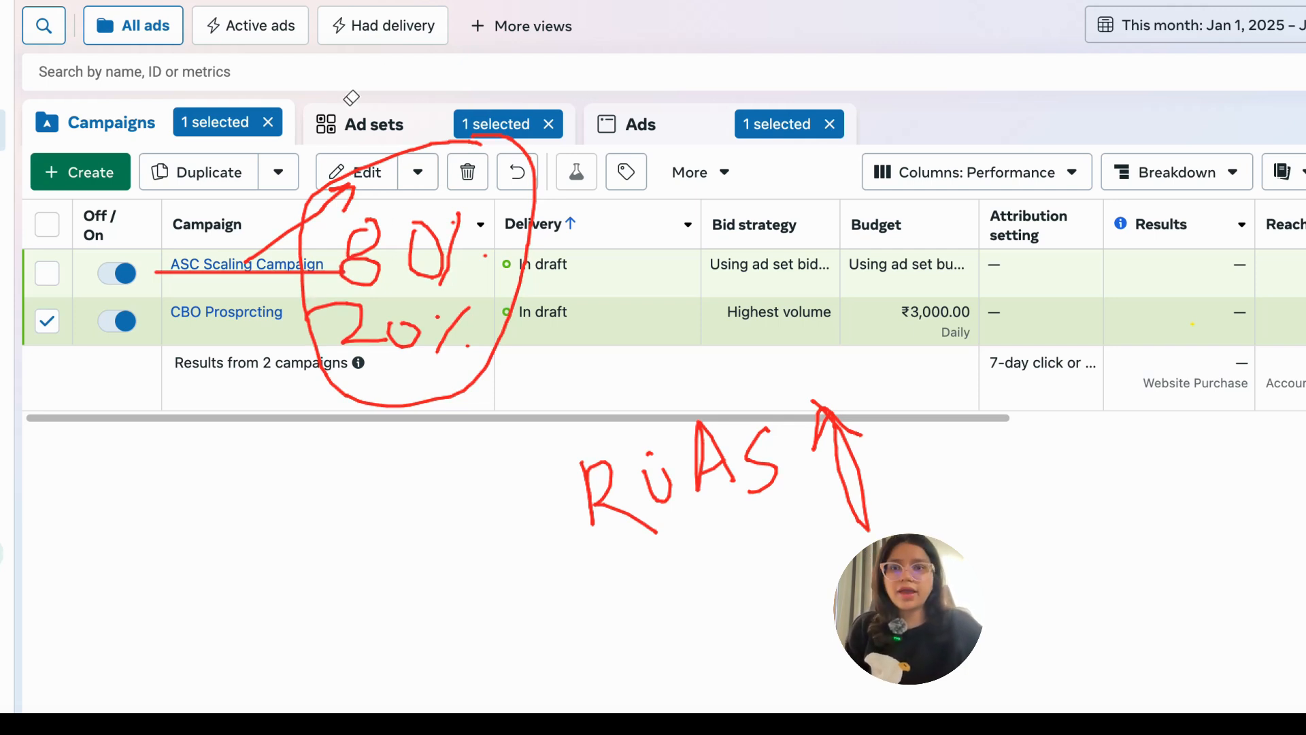
{"action": "mouse_move", "coordinate": [350, 97]}
{"action": "left_mouse_down"}
{"action": "mouse_move", "coordinate": [487, 119]}
{"action": "mouse_move", "coordinate": [438, 344]}
{"action": "mouse_move", "coordinate": [379, 364]}
{"action": "mouse_move", "coordinate": [405, 391]}
{"action": "left_mouse_up"}
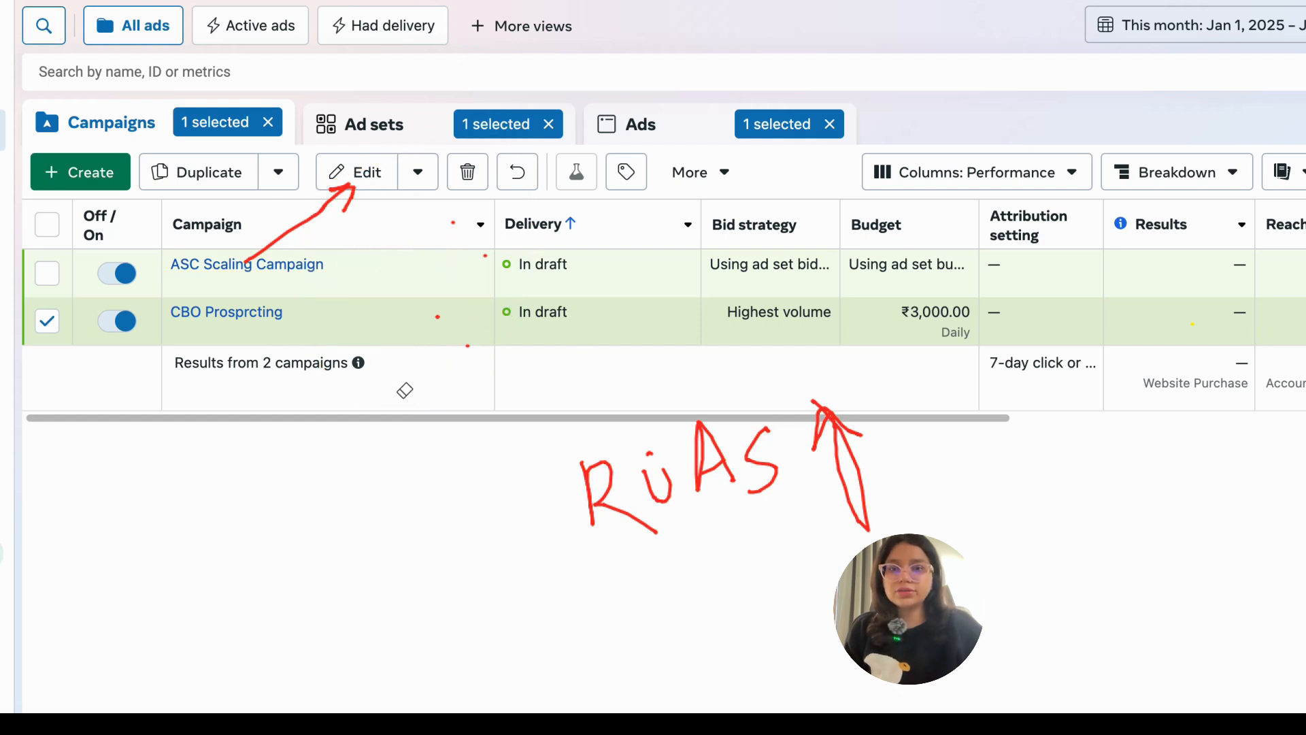
{"action": "mouse_move", "coordinate": [350, 262]}
{"action": "left_mouse_down"}
{"action": "mouse_move", "coordinate": [248, 263]}
{"action": "mouse_move", "coordinate": [793, 460]}
{"action": "mouse_move", "coordinate": [672, 490]}
{"action": "mouse_move", "coordinate": [650, 453]}
{"action": "left_mouse_up"}
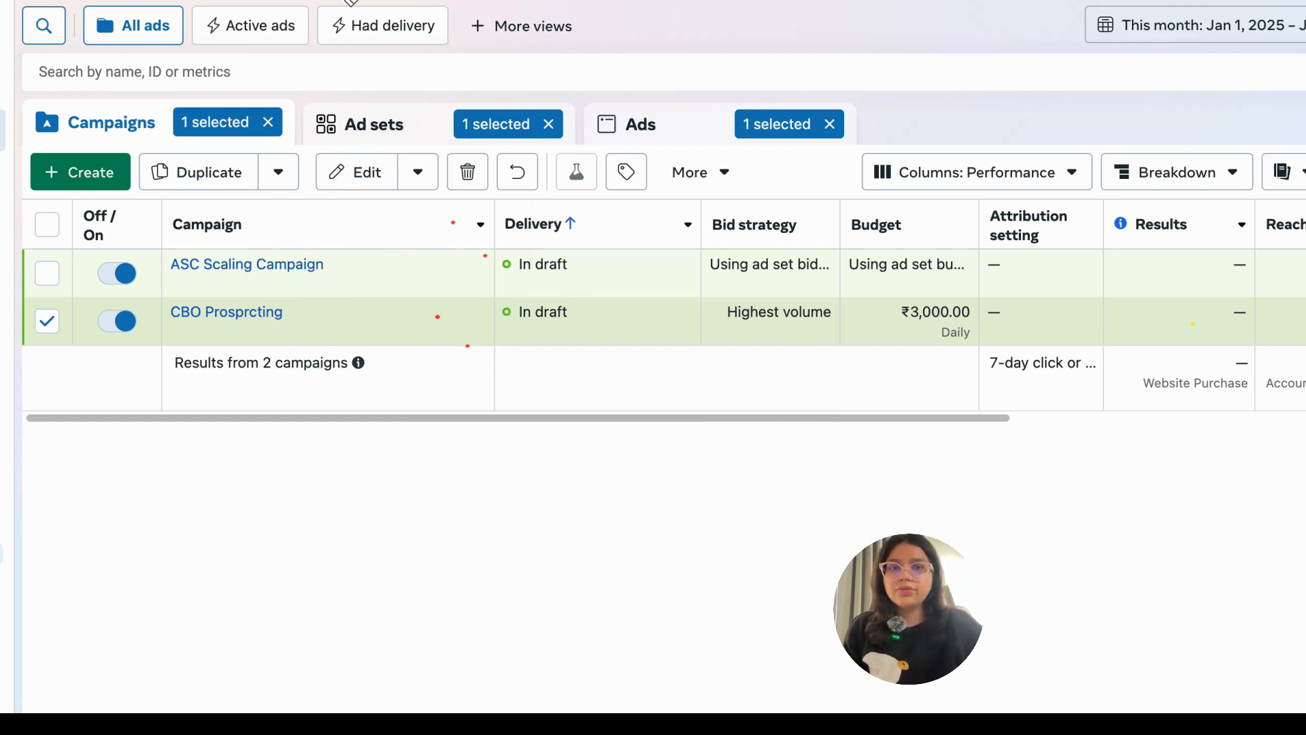
- Open the CBO Prosprcting campaign for editing and duplicate its Broad Pack 3 ad set
{"action": "left_click", "coordinate": [244, 319]}
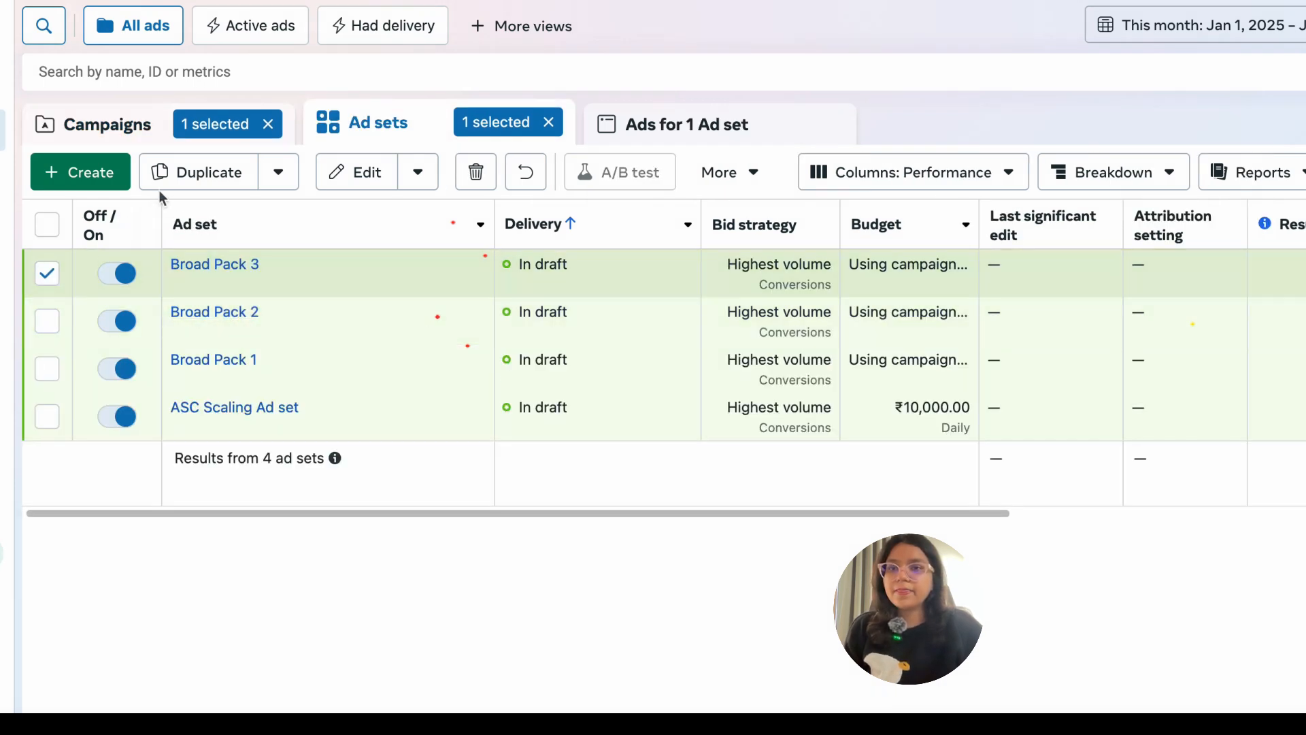
{"action": "left_click", "coordinate": [95, 133]}
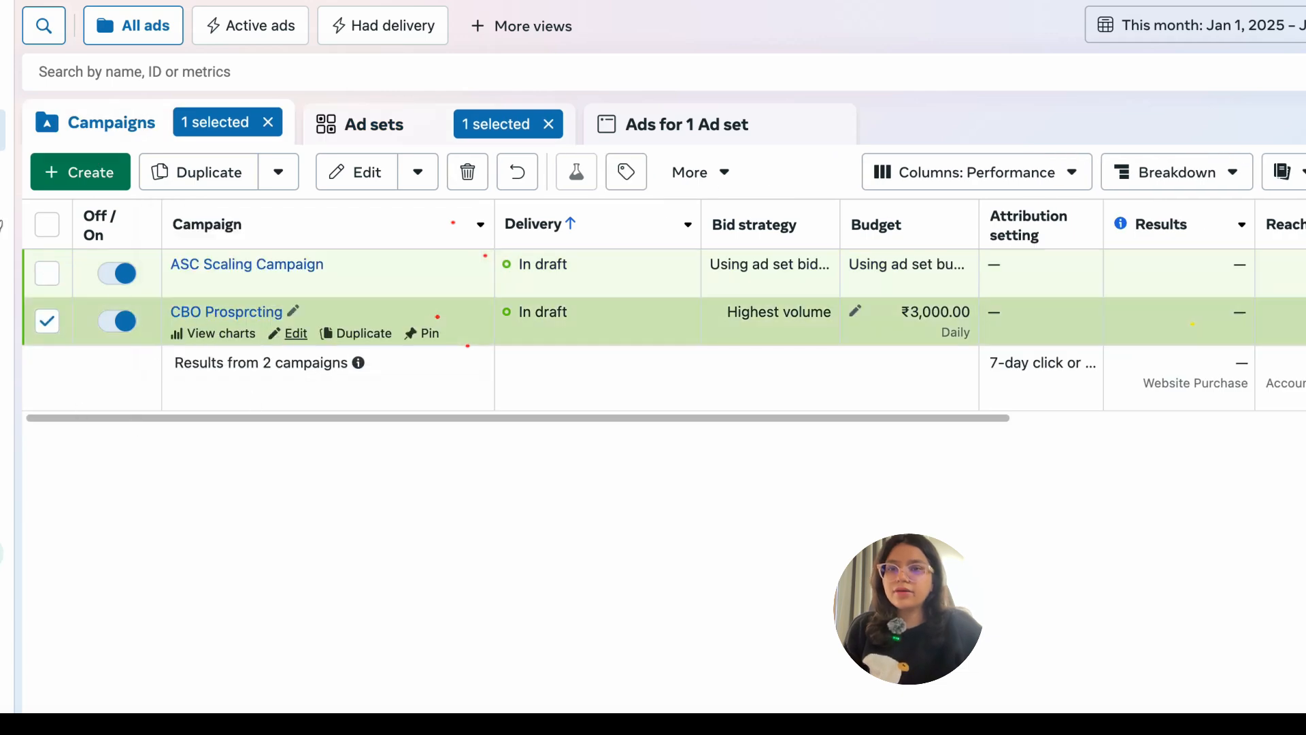
{"action": "left_click", "coordinate": [286, 332]}
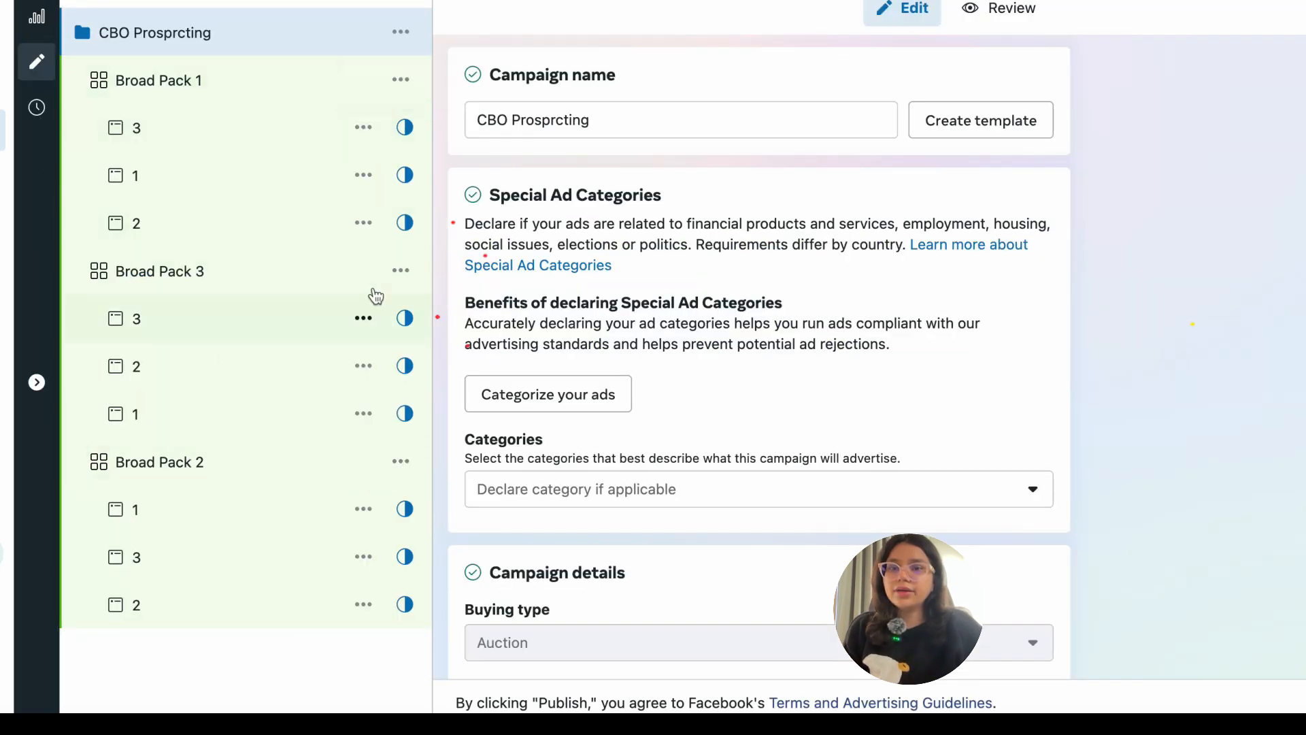
{"action": "left_click", "coordinate": [400, 270]}
{"action": "left_click", "coordinate": [537, 401]}
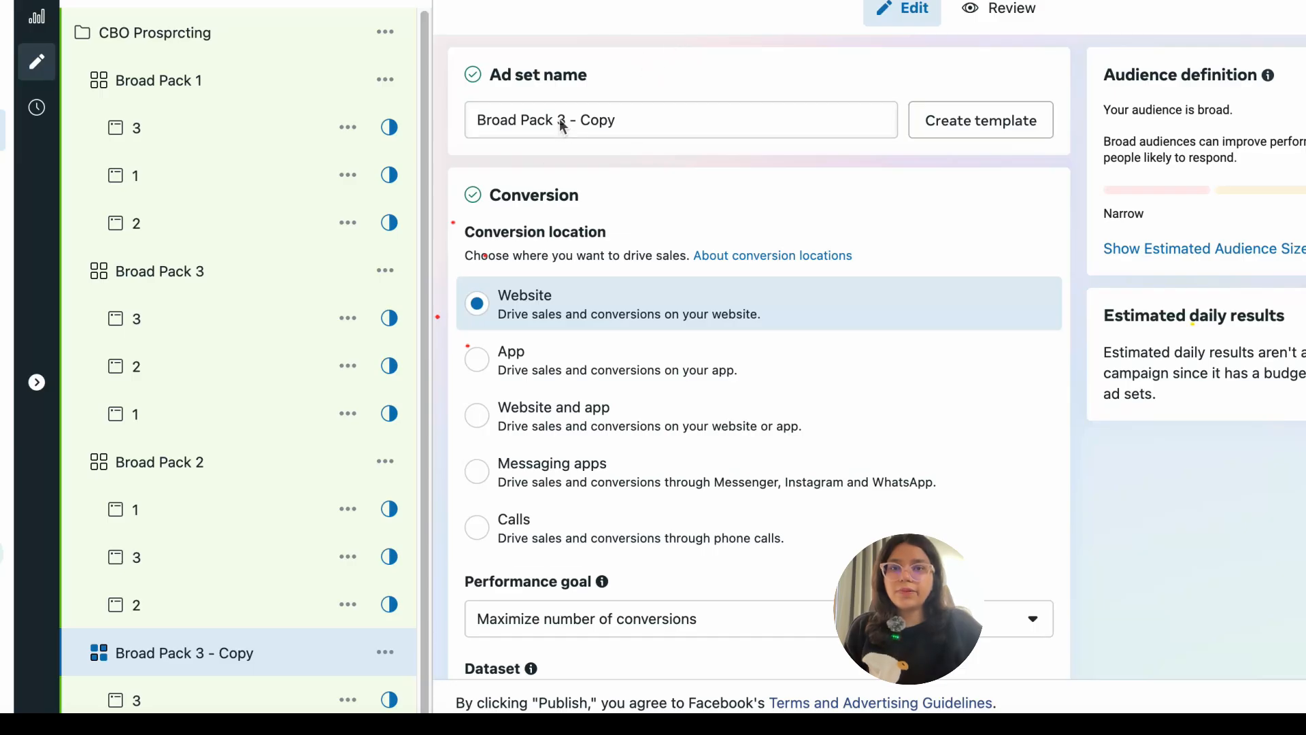
- Rename the copied ad set as Broad Pack 4
{"action": "left_click_drag", "start_coordinate": [558, 122], "coordinate": [794, 125]}
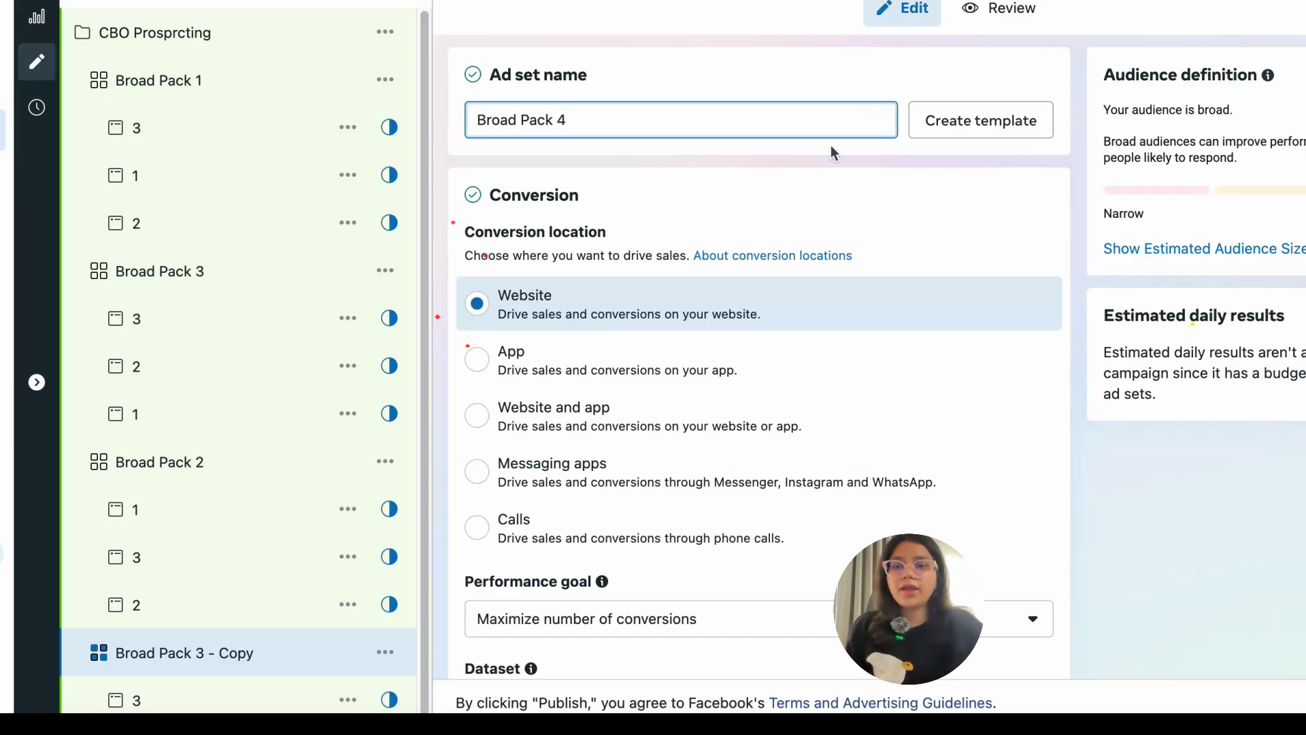
{"action": "left_click", "coordinate": [746, 45]}
{"action": "scroll", "coordinate": [381, 419], "scroll_direction": "down", "scroll_amount": 1}
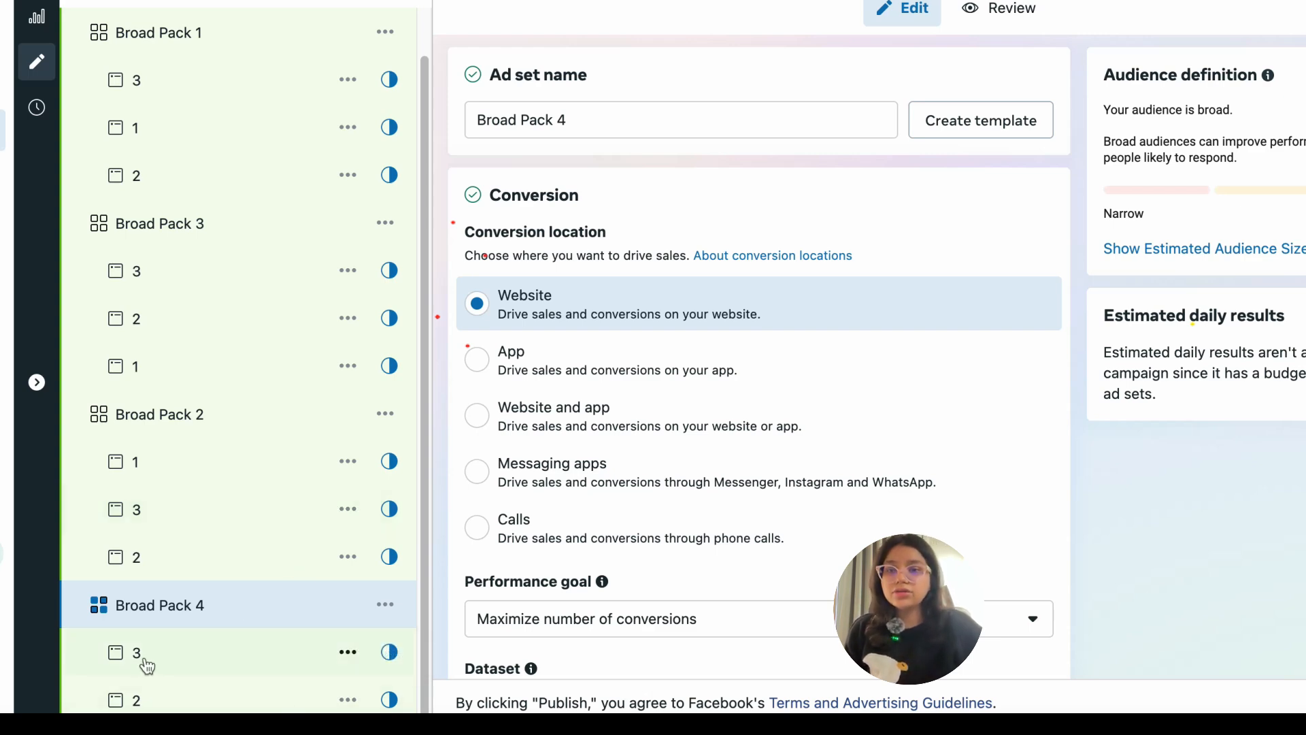
- Return to the campaign list and select only ASC Scaling Campaign, deselecting CBO Prosprcting
{"action": "left_click", "coordinate": [37, 17]}
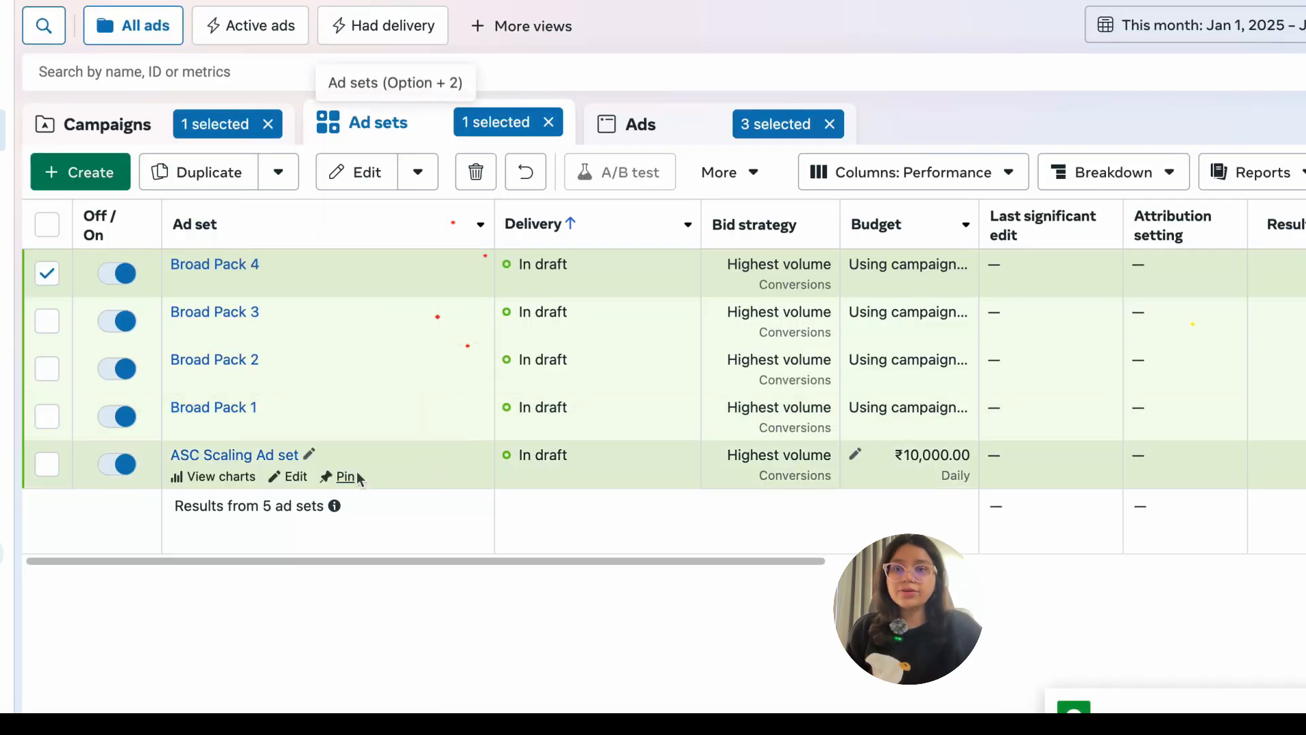
{"action": "left_click", "coordinate": [221, 130]}
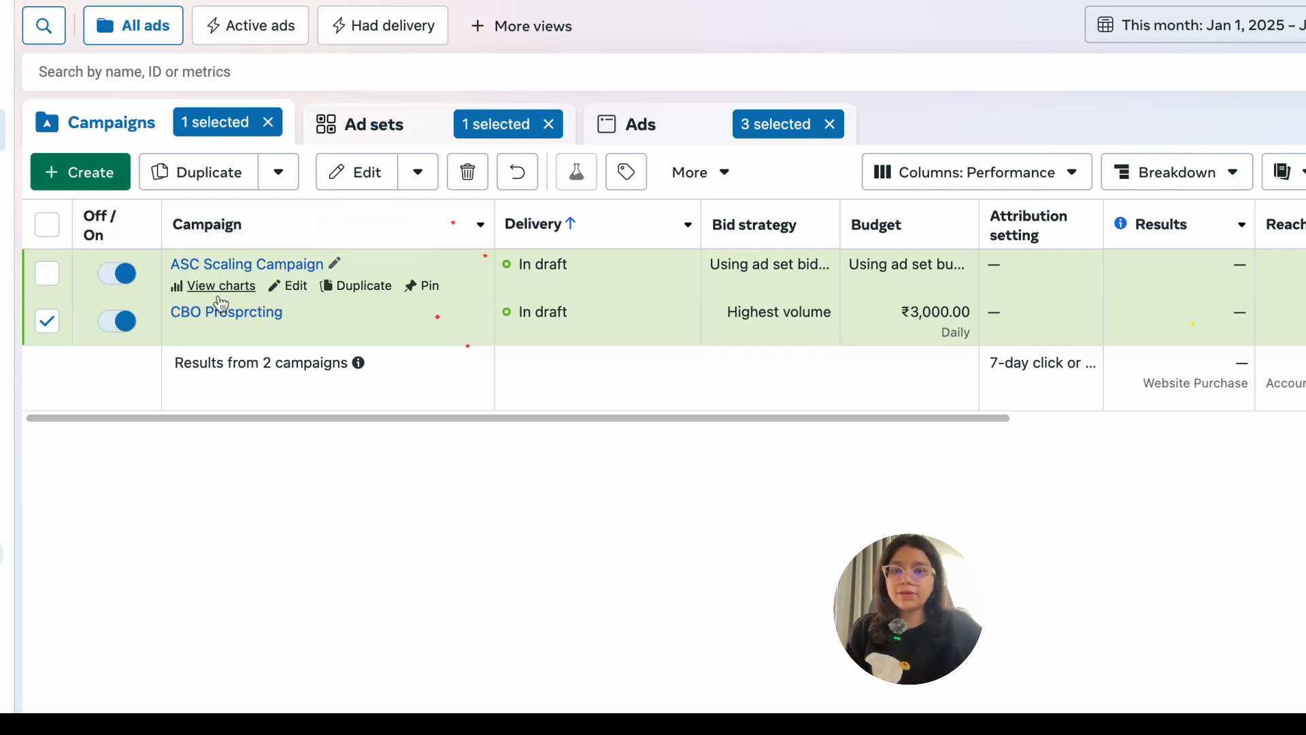
{"action": "left_click", "coordinate": [47, 320]}
{"action": "left_click", "coordinate": [246, 265]}
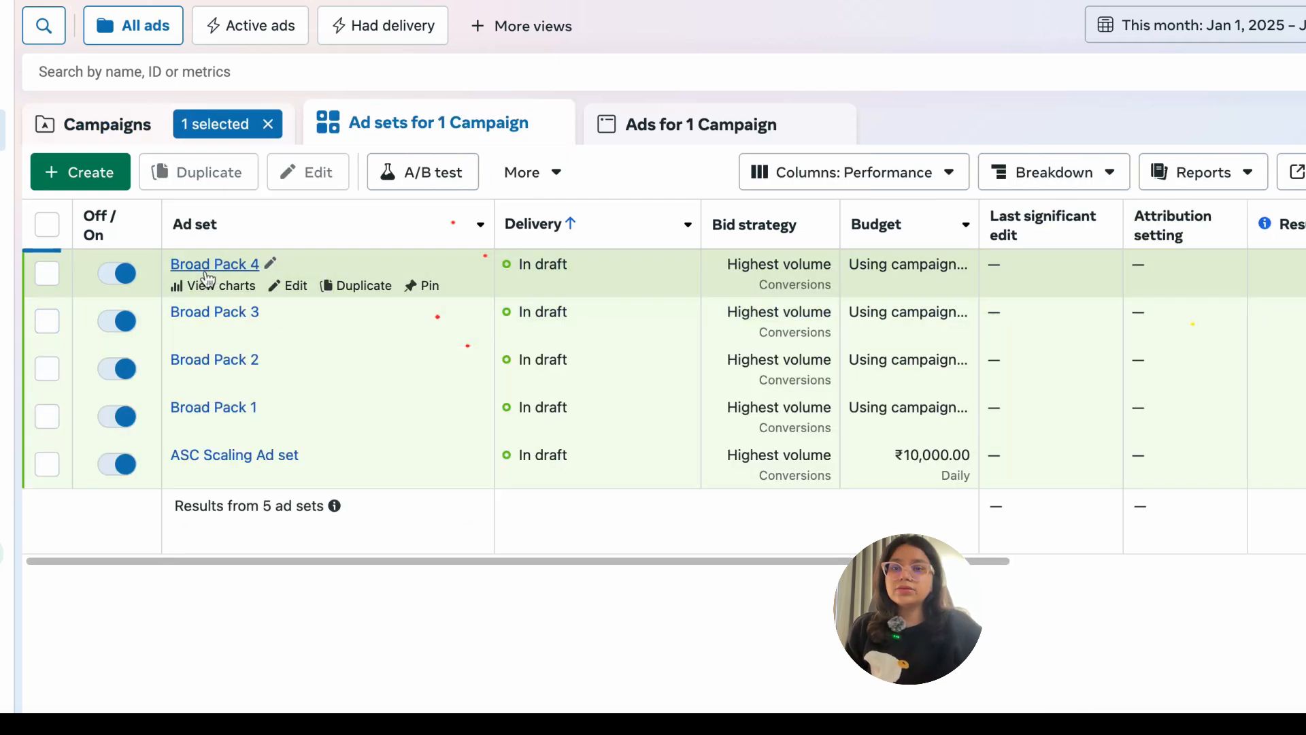
{"action": "left_click", "coordinate": [92, 139]}
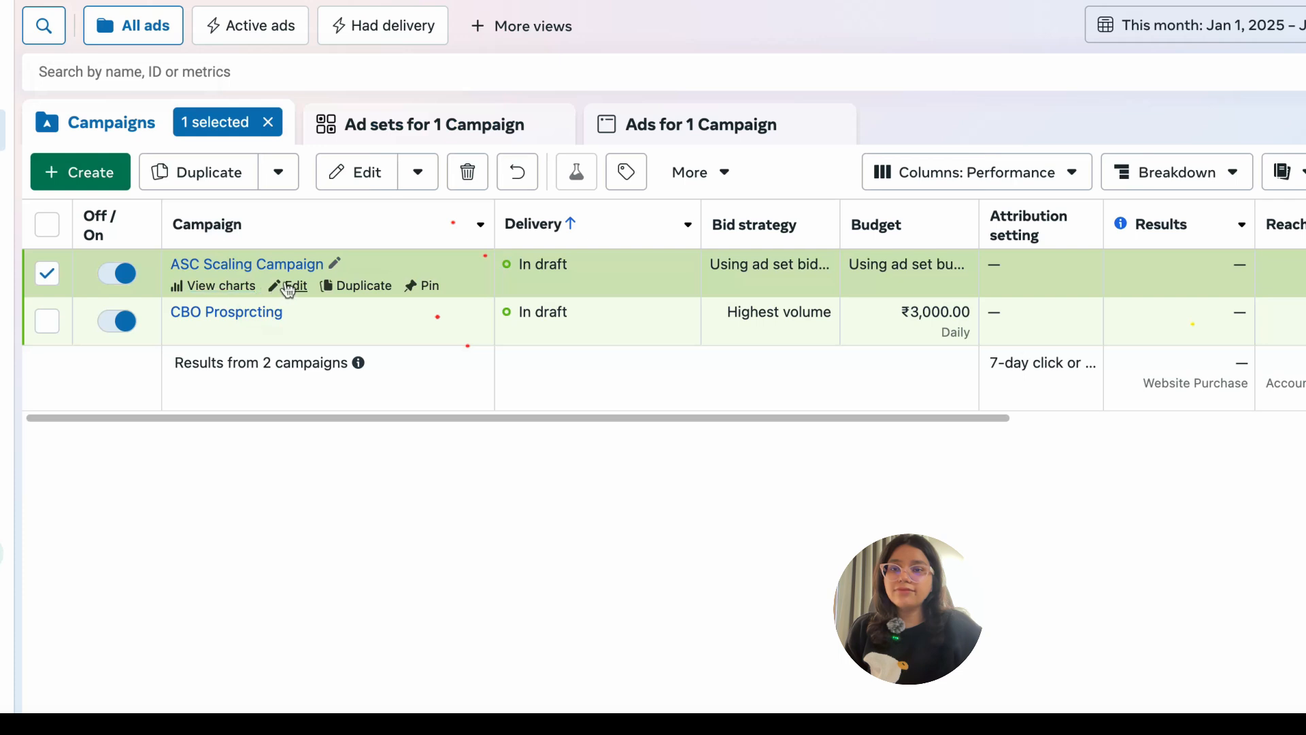
- Open ASC Scaling Campaign for editing and rename its Advantage+ shopping campaign ad as "w- 1"
{"action": "left_click", "coordinate": [295, 289]}
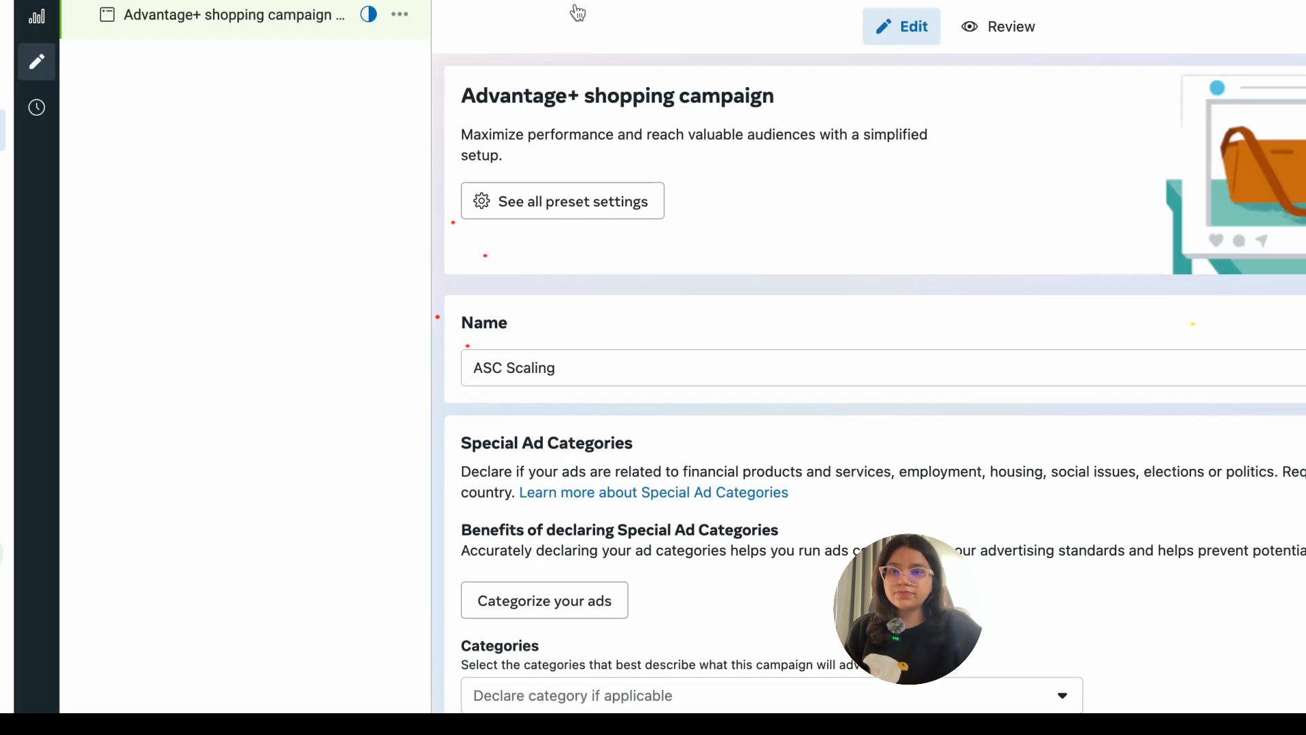
{"action": "triple_click", "coordinate": [580, 370]}
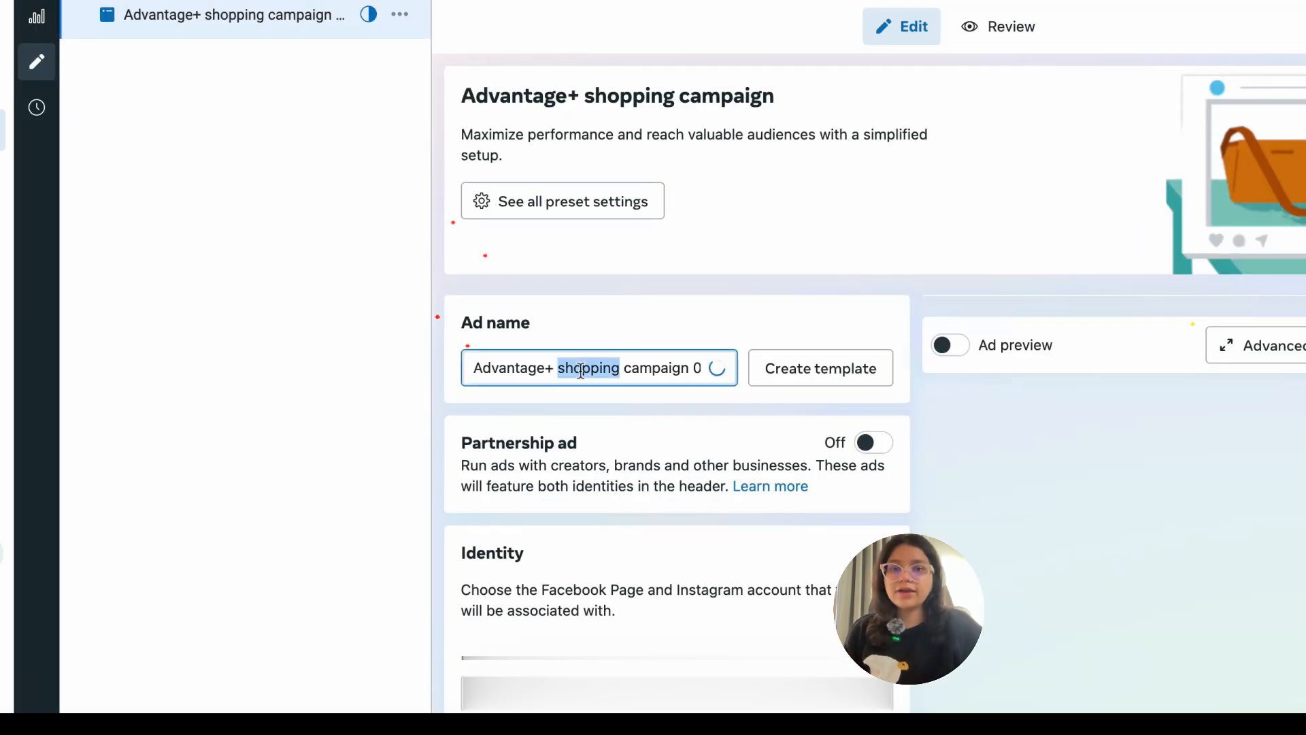
{"action": "type", "text": "w- 1"}
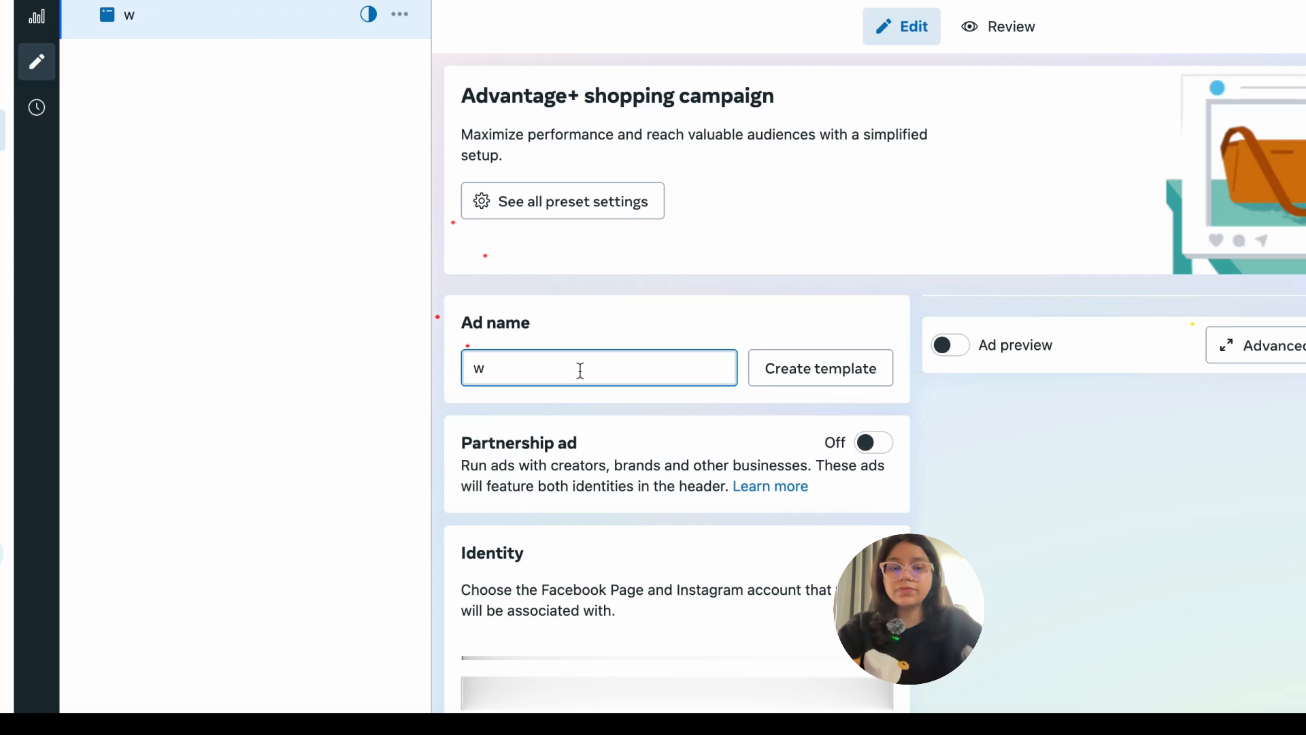
- Duplicate the "w- 1" ad as "w- 2" and return to the ASC Scaling campaign's settings
{"action": "left_click", "coordinate": [400, 14]}
{"action": "left_click", "coordinate": [453, 84]}
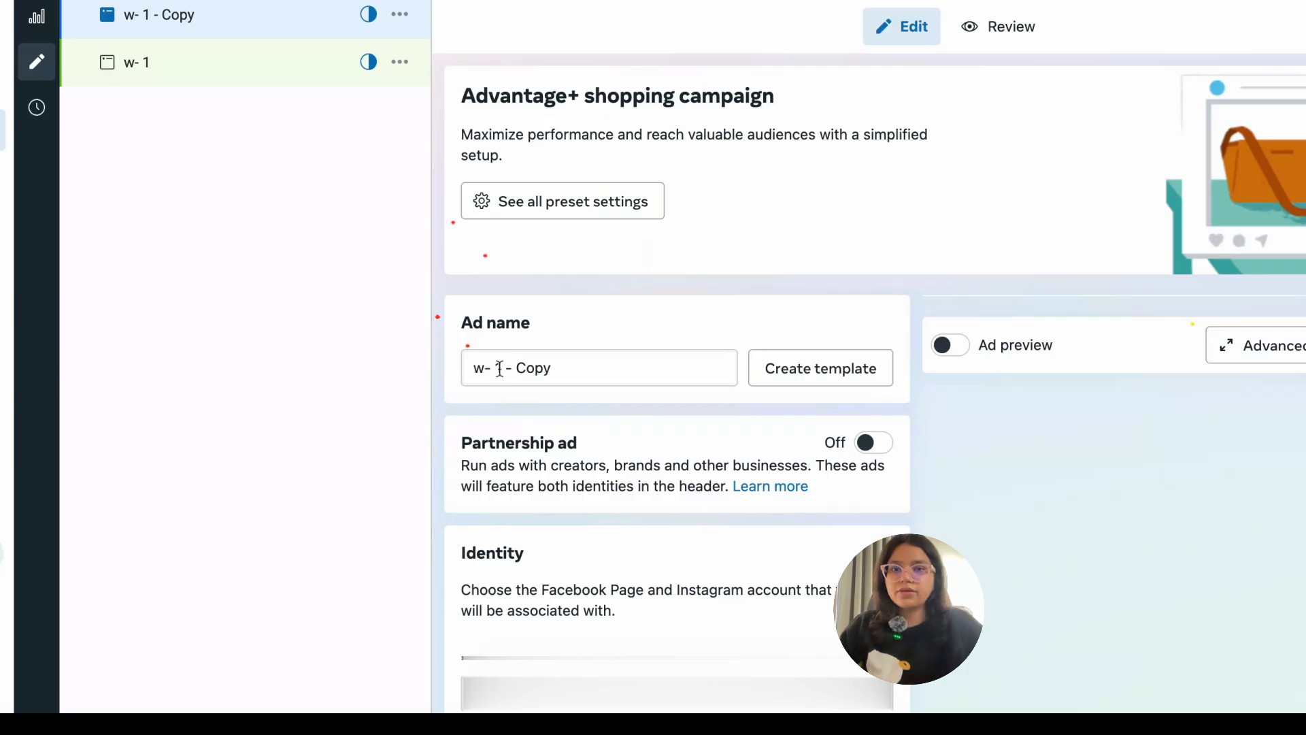
{"action": "left_click_drag", "start_coordinate": [502, 367], "coordinate": [660, 369]}
{"action": "left_click", "coordinate": [662, 372]}
{"action": "key", "text": "BackSpace"}
{"action": "key", "text": "BackSpace"}
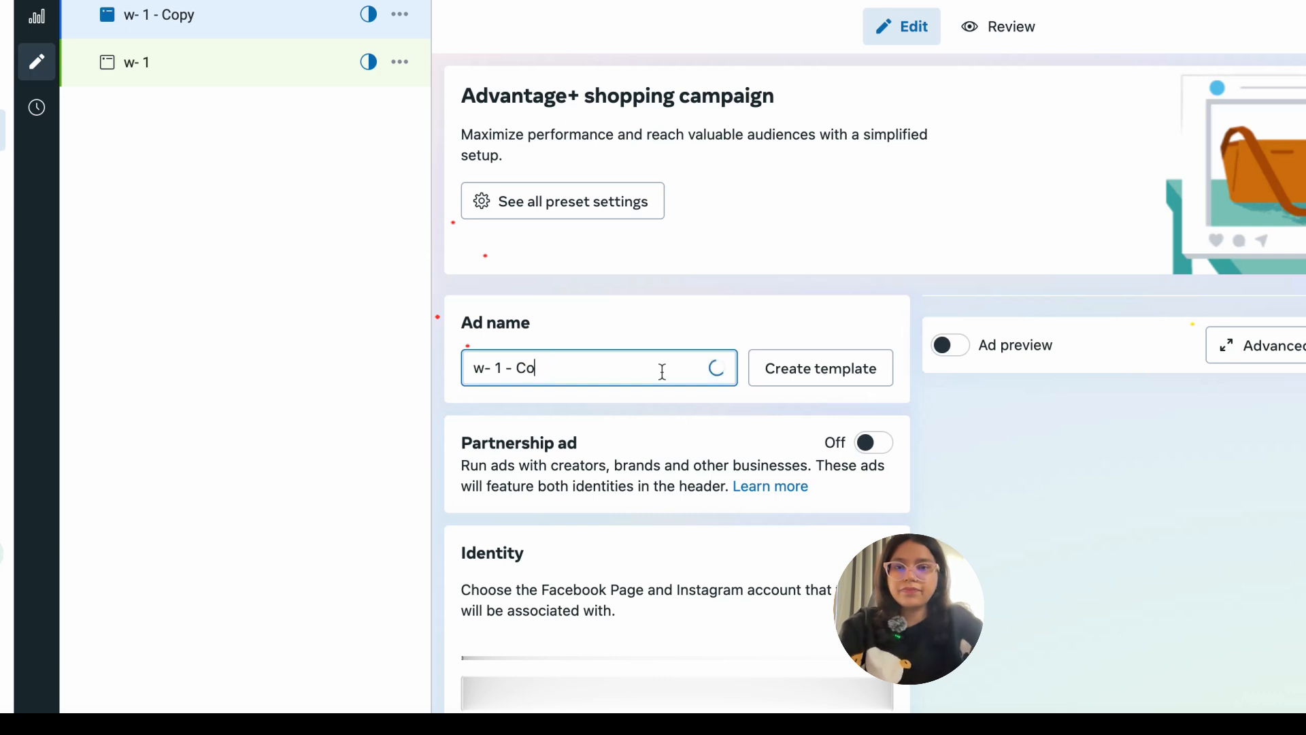
{"action": "key", "text": "BackSpace"}
{"action": "key", "text": "BackSpace"}
{"action": "key", "text": "BackSpace"}
{"action": "key", "text": "BackSpace"}
{"action": "key", "text": "BackSpace"}
{"action": "key", "text": "BackSpace"}
{"action": "type", "text": "2"}
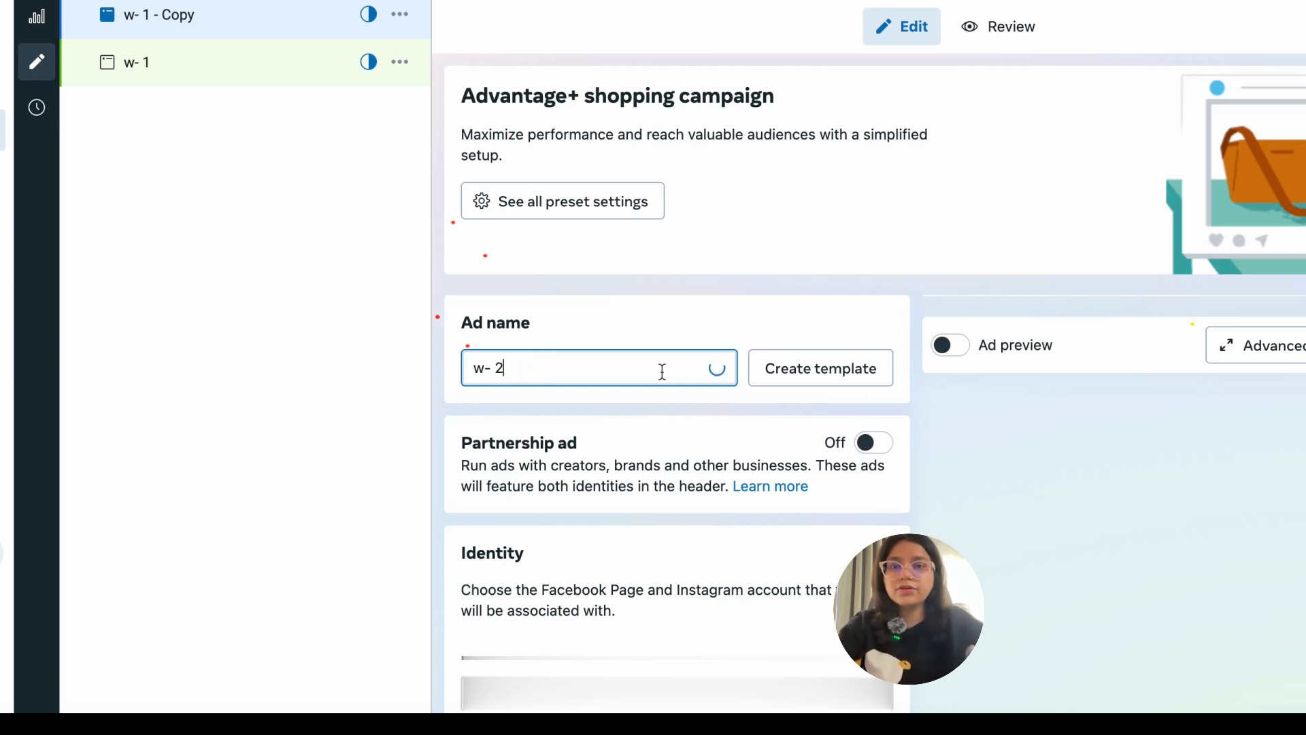
{"action": "left_click", "coordinate": [219, 275]}
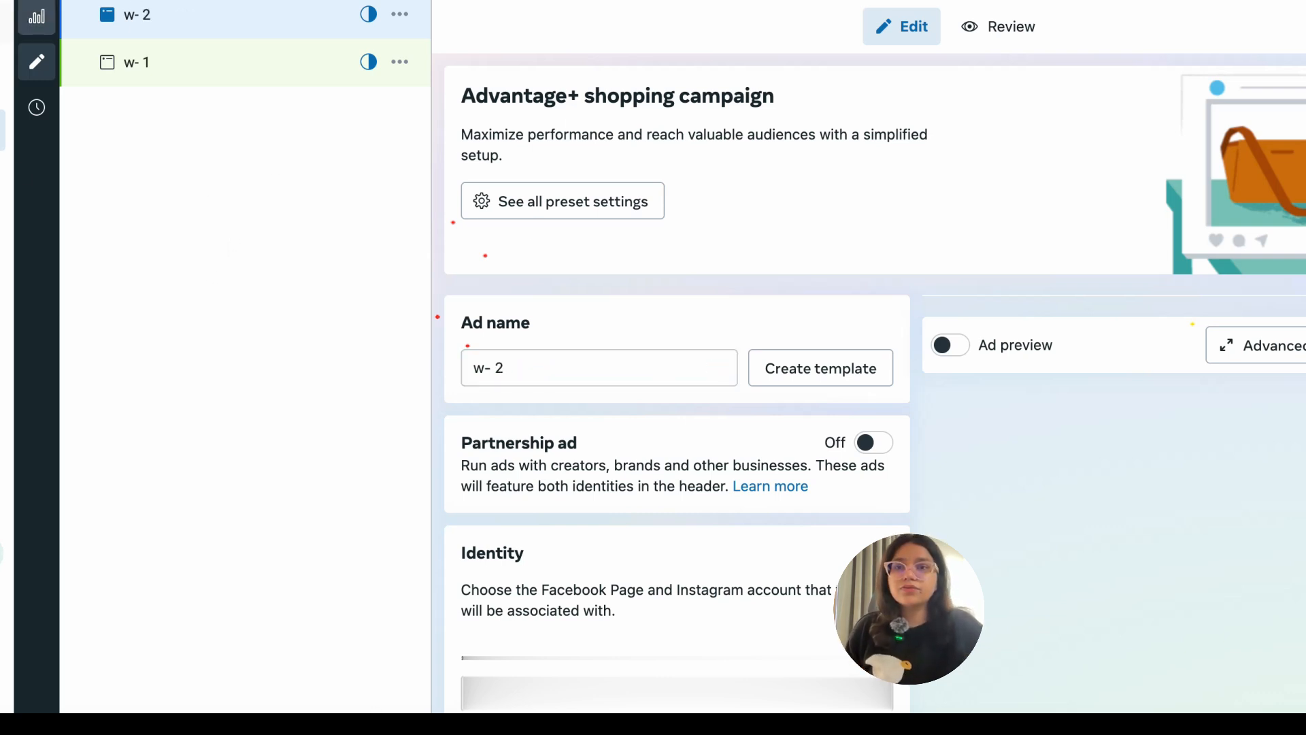
{"action": "left_click", "coordinate": [272, 1]}
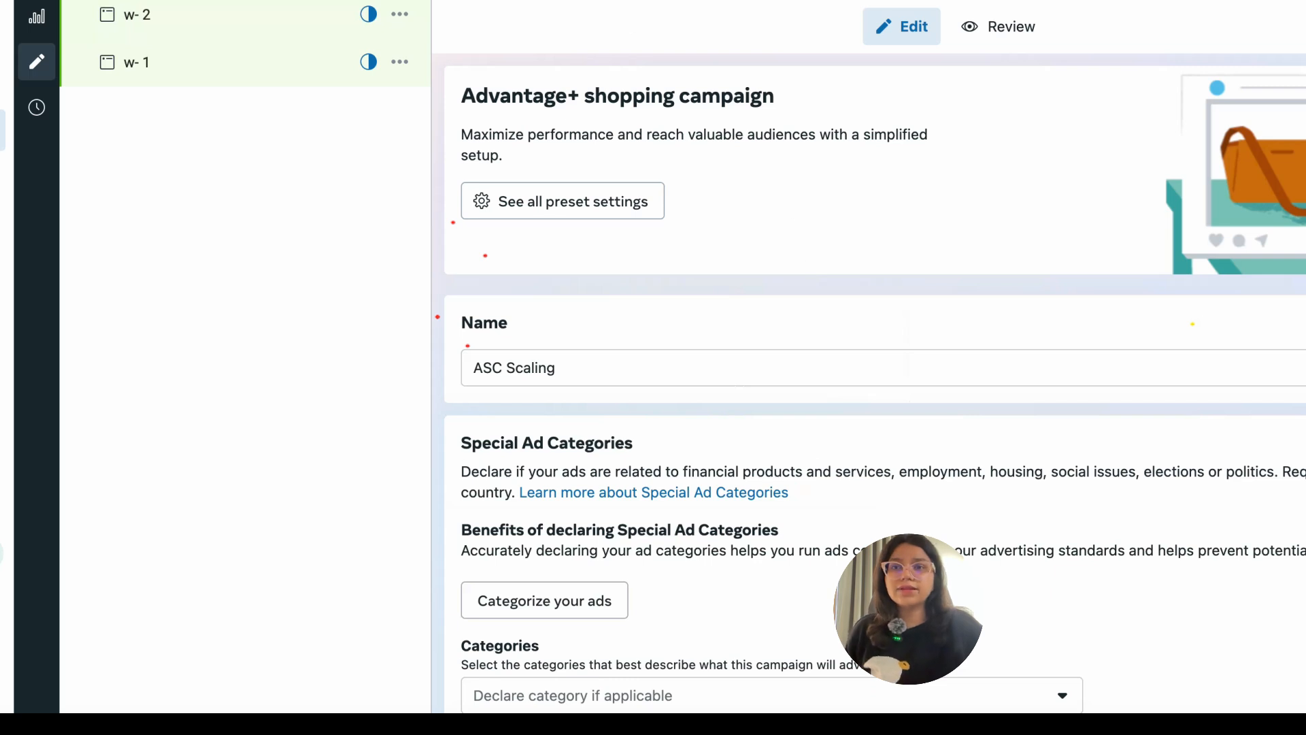